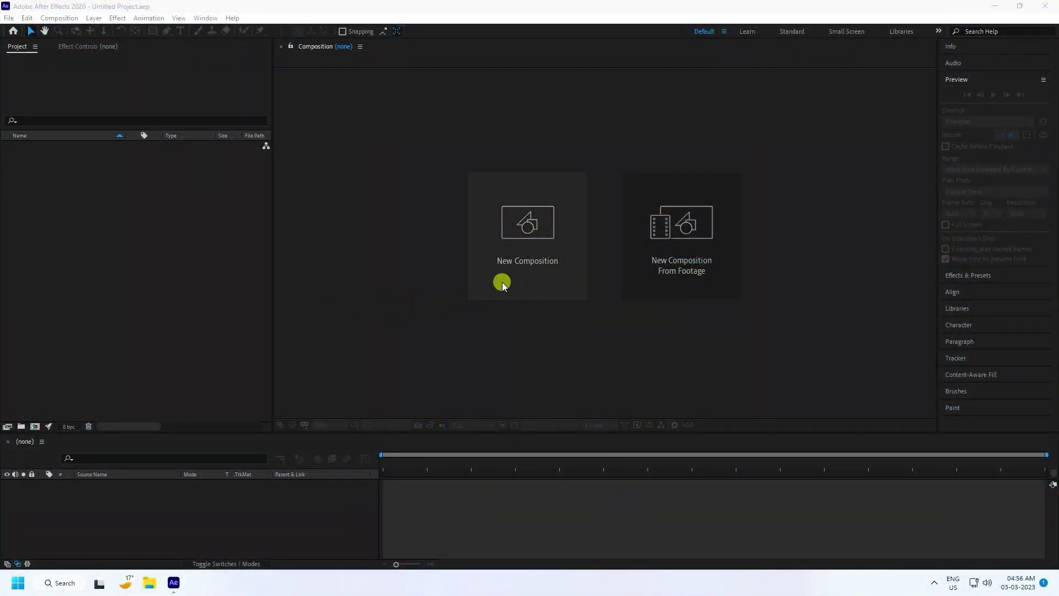
# Create a 1920 x 1080, 29.97 fps composition named MAIN COMP with a 15-second duration
pyautogui.click(516, 265)
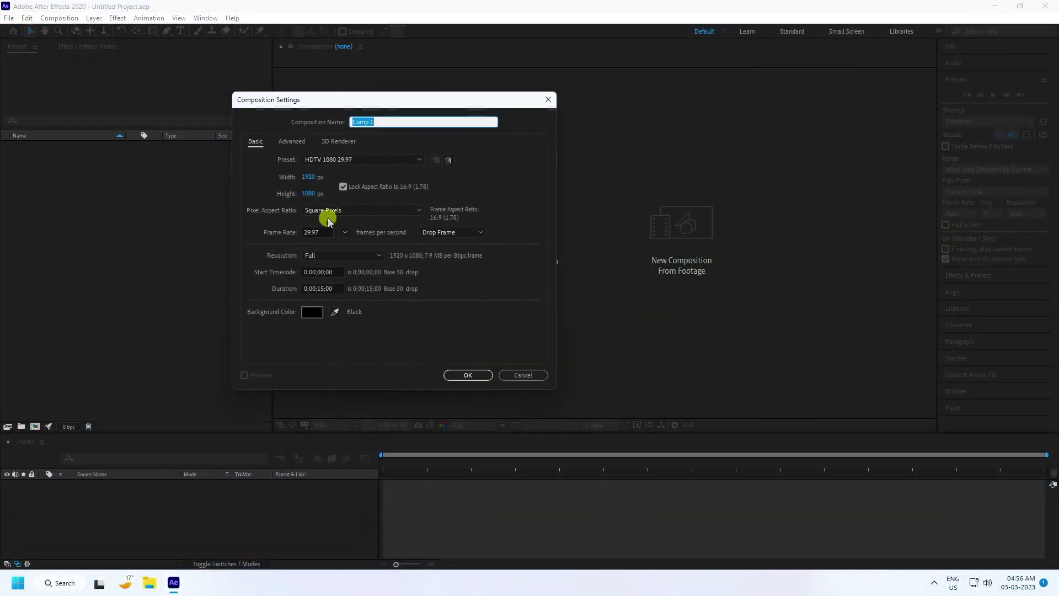
pyautogui.write('MAIN COMP')
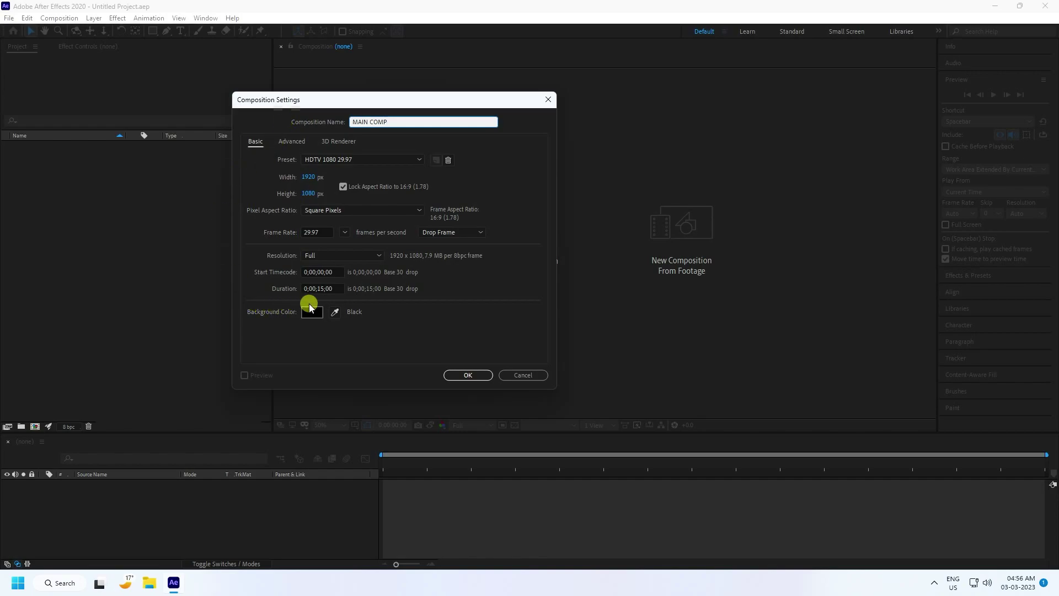
pyautogui.click(467, 376)
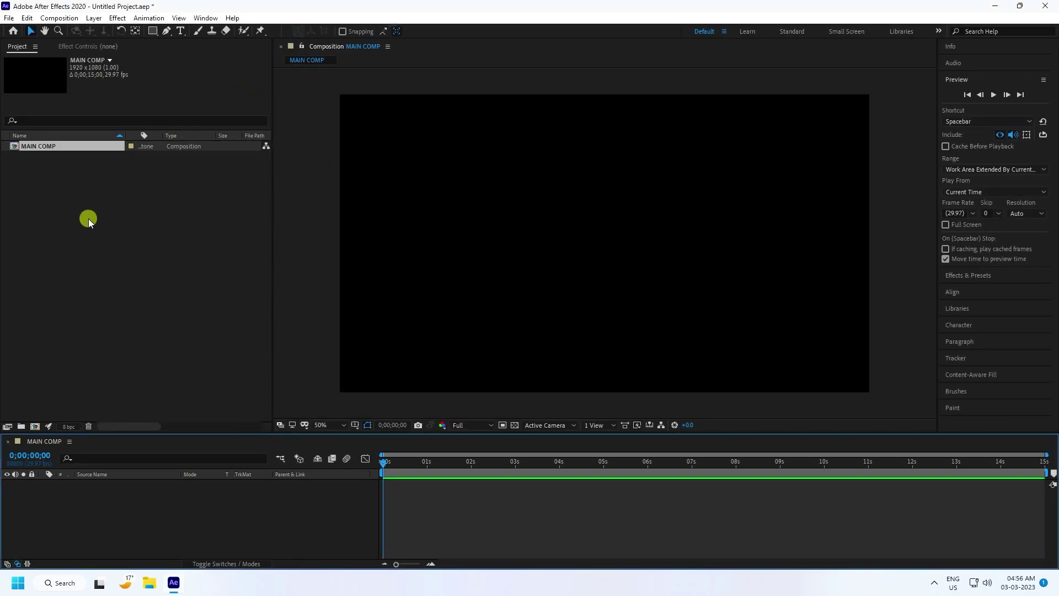
# Import LOGO TEXT.png from the LOGO folder and add it as a layer in MAIN COMP
pyautogui.rightClick(88, 218)
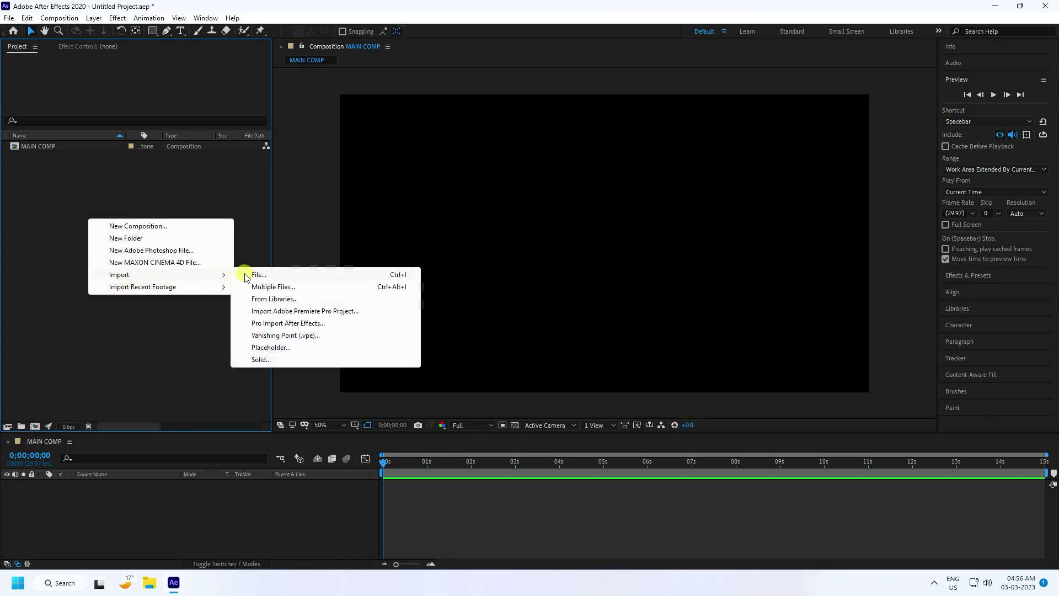
pyautogui.click(245, 276)
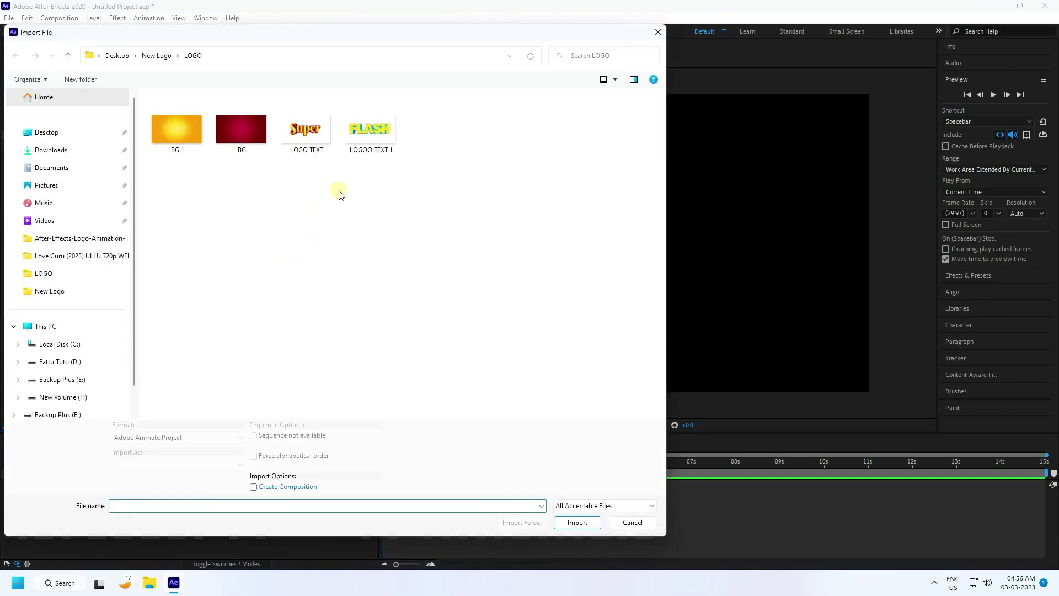
pyautogui.click(313, 135)
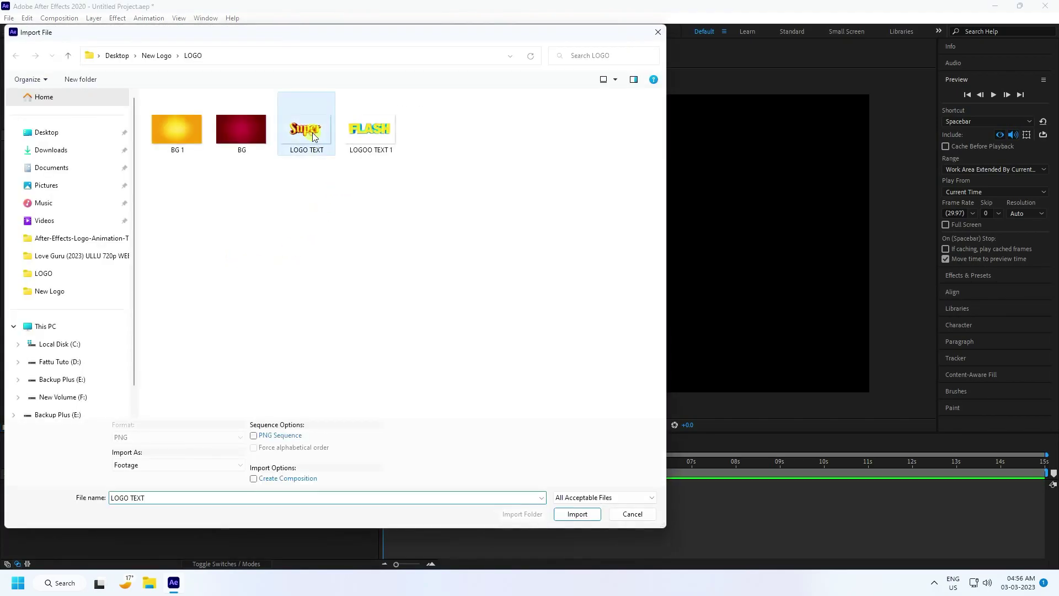
pyautogui.click(576, 514)
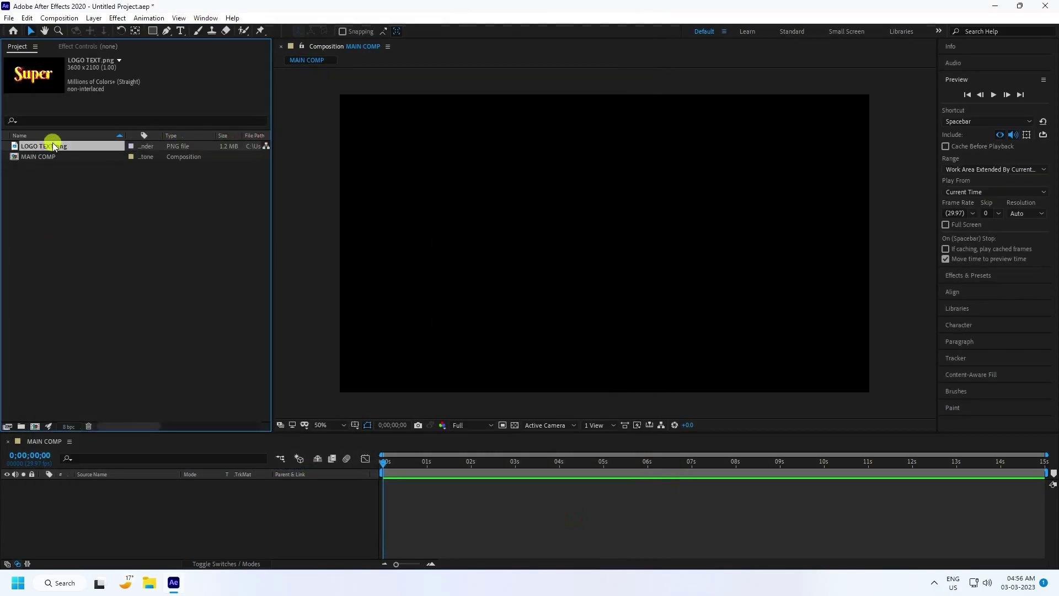
pyautogui.moveTo(55, 147); pyautogui.dragTo(154, 502)
# Scale the LOGO TEXT.png layer to 50%, then collapse its properties and deselect it
pyautogui.click(514, 425)
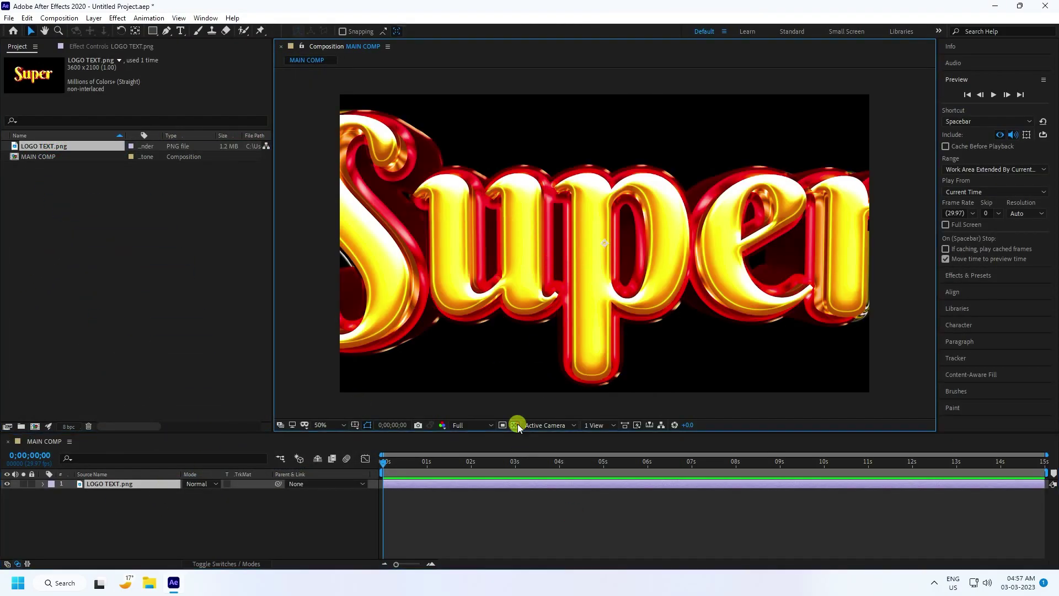
pyautogui.click(114, 485)
pyautogui.write('s')
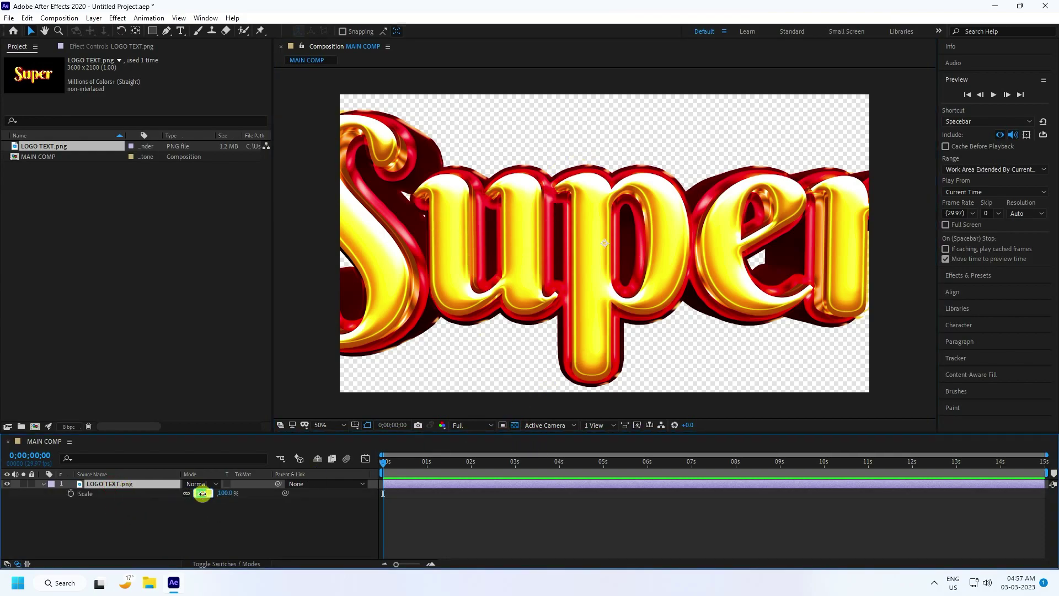
pyautogui.write('50')
pyautogui.press('Return')
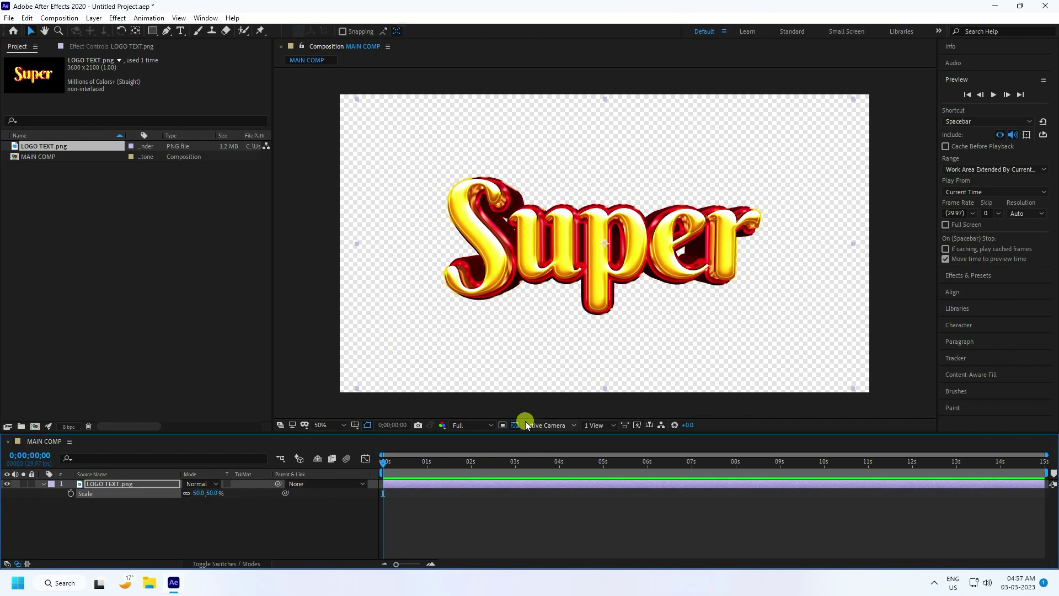
pyautogui.click(516, 425)
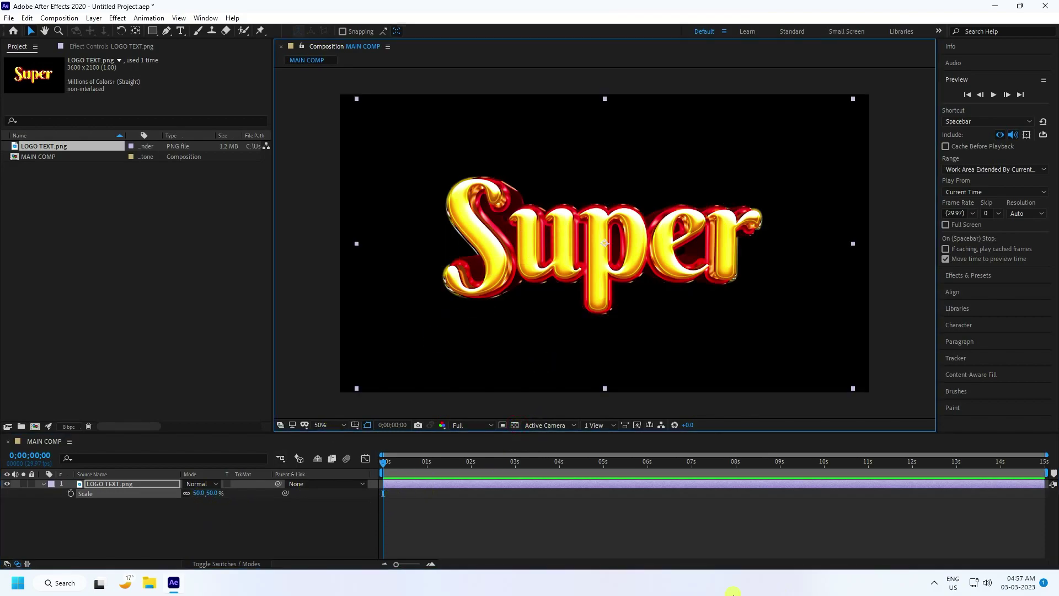
pyautogui.click(42, 482)
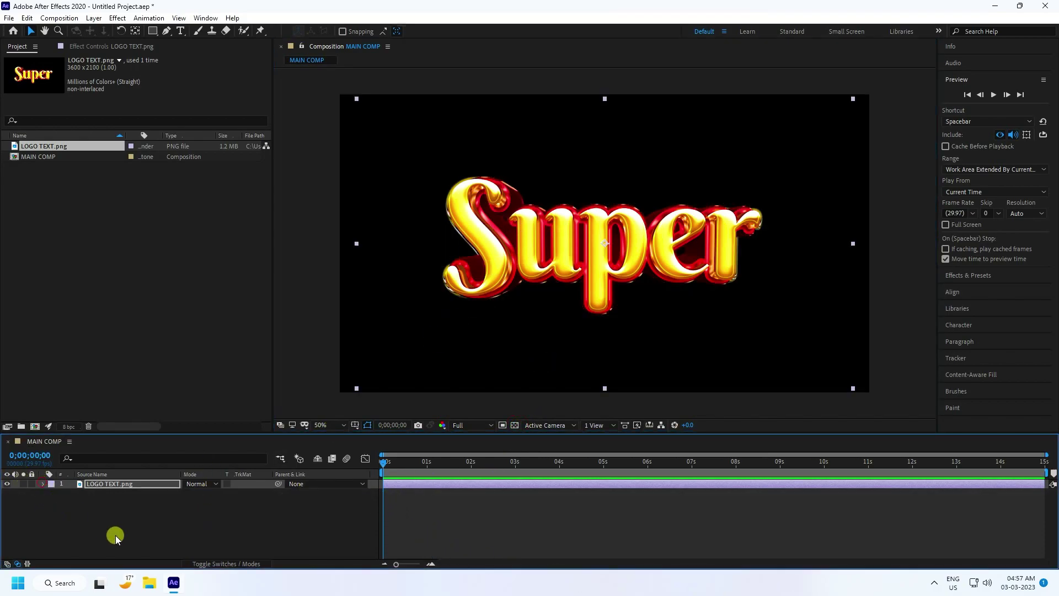
pyautogui.rightClick(116, 535)
pyautogui.click(62, 531)
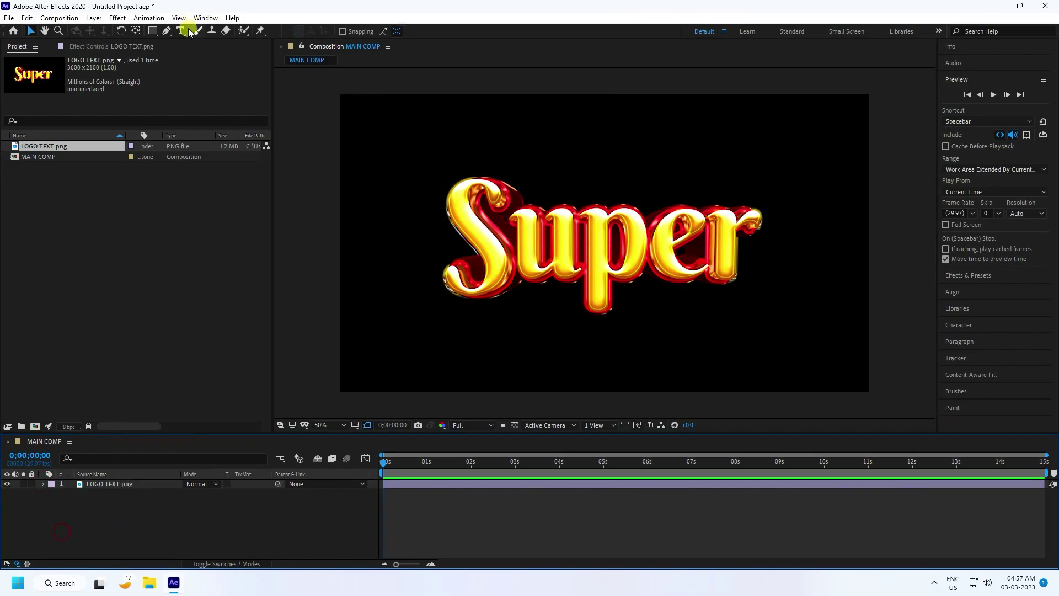
# Draw a red circle with a white outline over the middle of the logo as a new shape layer with the Ellipse tool
pyautogui.moveTo(153, 34); pyautogui.dragTo(192, 54)
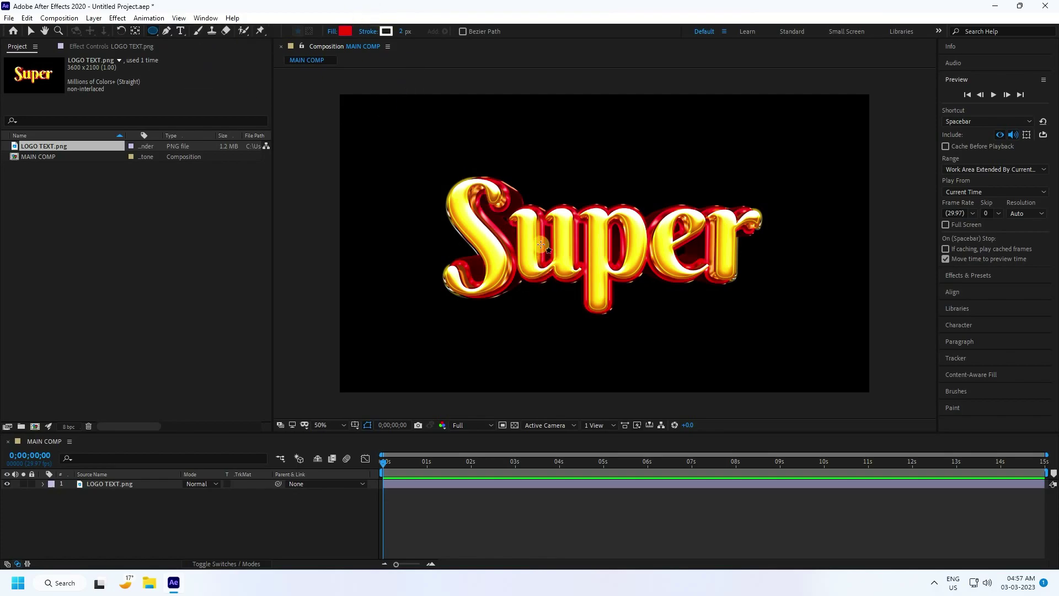
pyautogui.moveTo(517, 184); pyautogui.dragTo(703, 378)
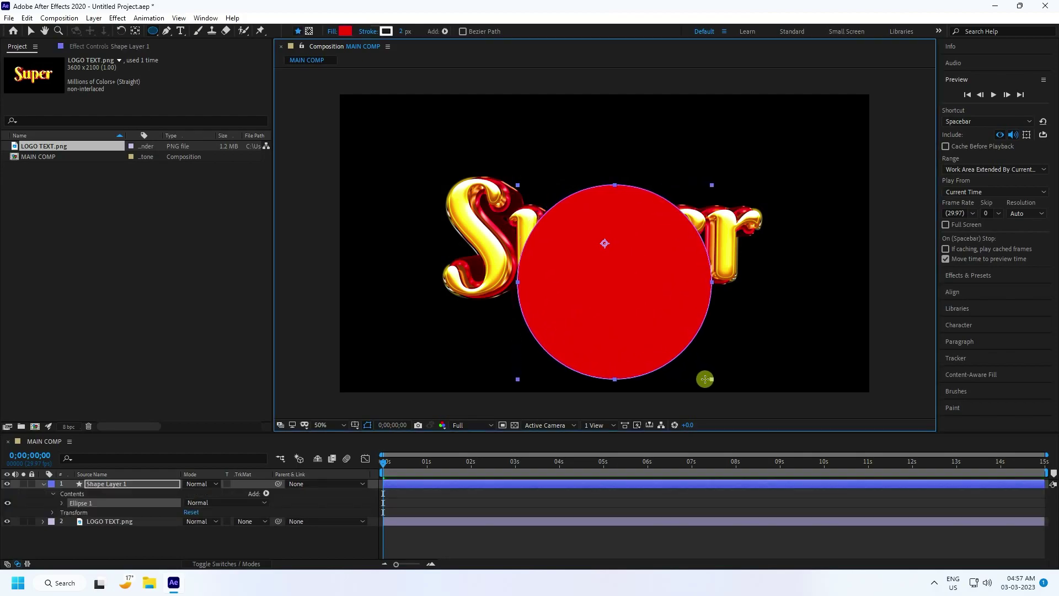
pyautogui.click(31, 31)
pyautogui.click(118, 550)
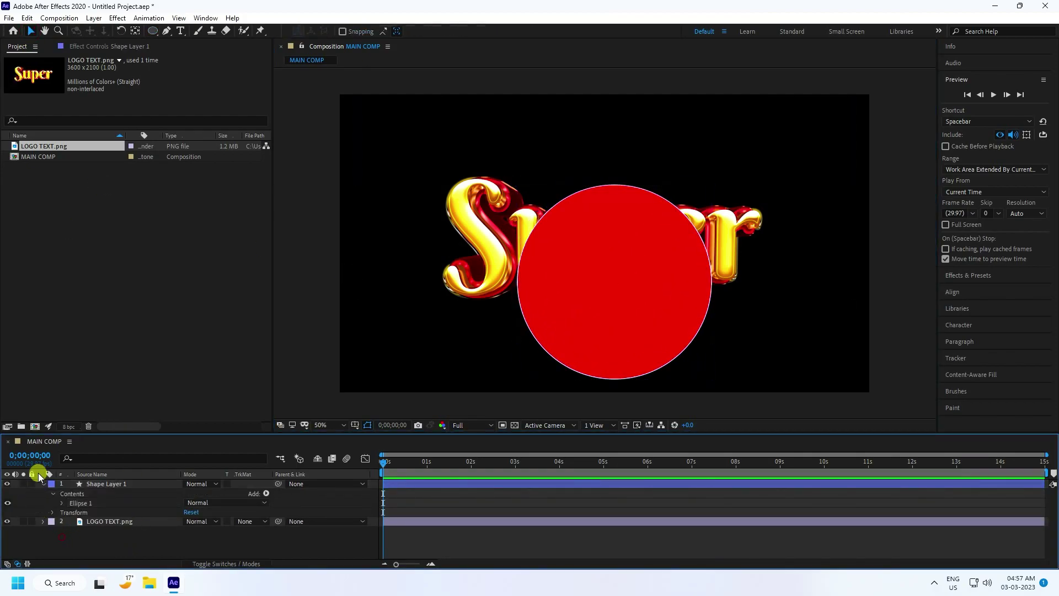
pyautogui.click(49, 481)
# Center the circle layer's anchor point on the shape and align the layer horizontally and vertically to the composition center
pyautogui.click(597, 251)
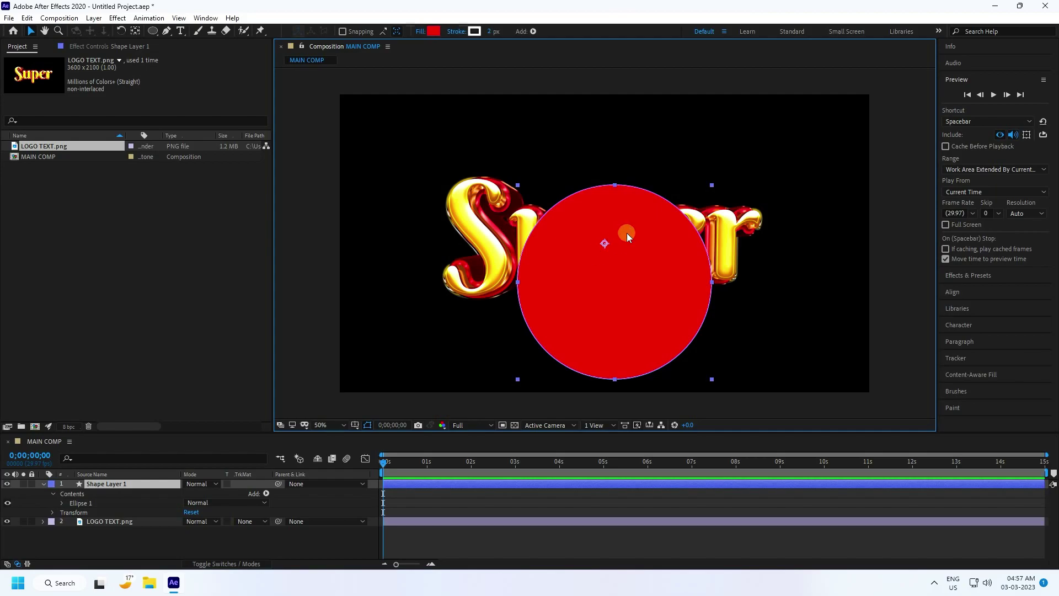
pyautogui.hotkey('ctrl', 'alt', 'Home')
pyautogui.click(954, 293)
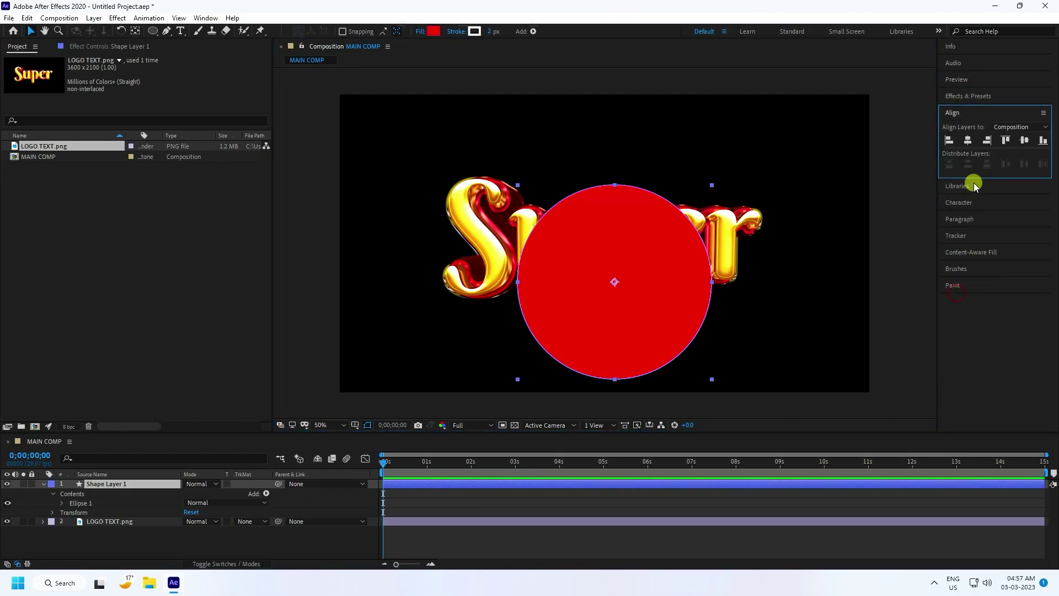
pyautogui.click(968, 141)
pyautogui.click(1023, 140)
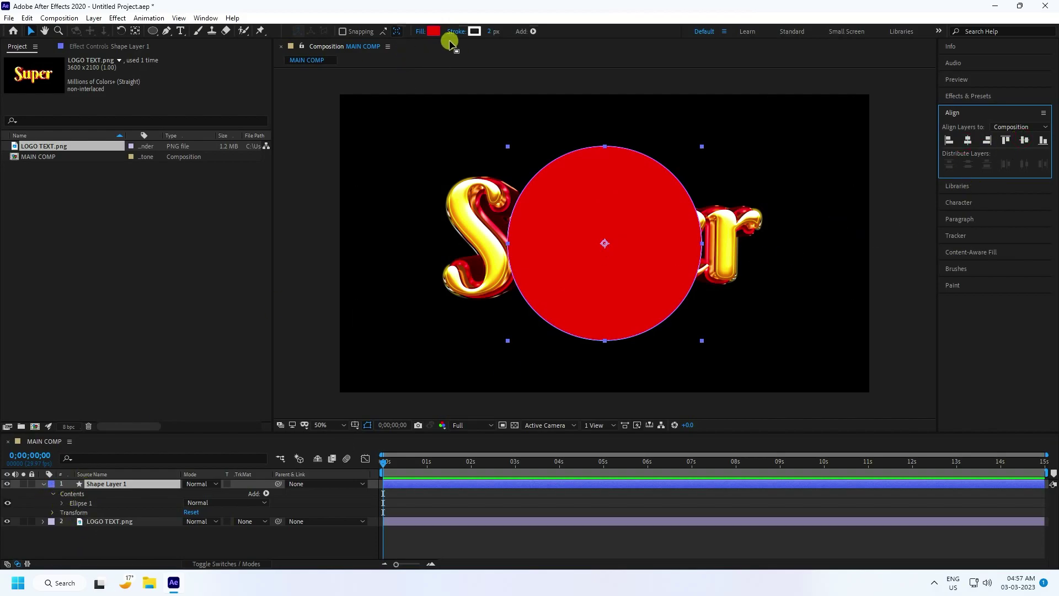
# Set the circle's fill to None and its white stroke width to 40 px
pyautogui.click(425, 36)
pyautogui.click(473, 258)
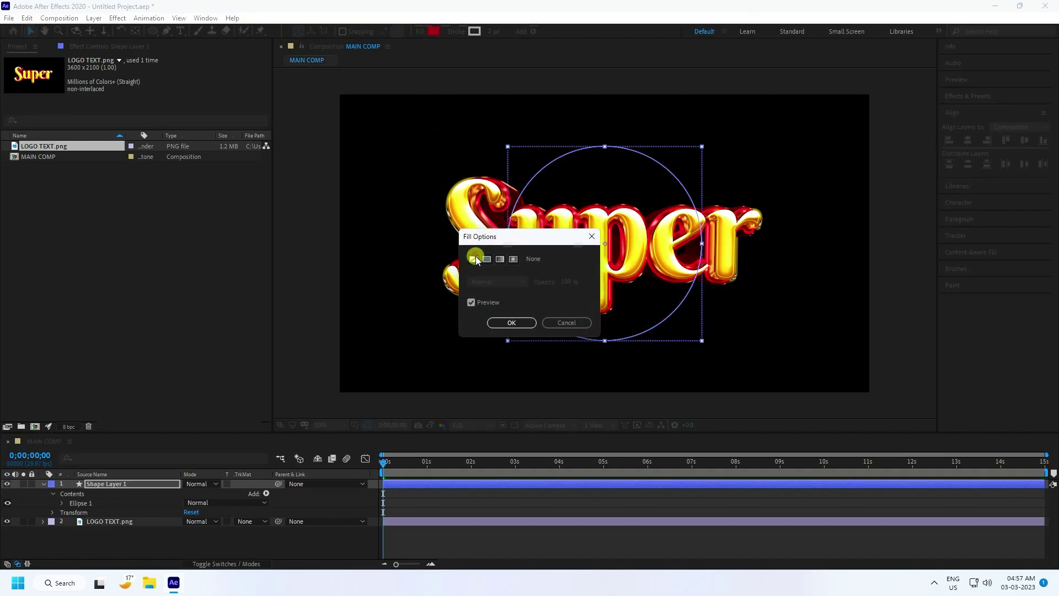
pyautogui.click(504, 324)
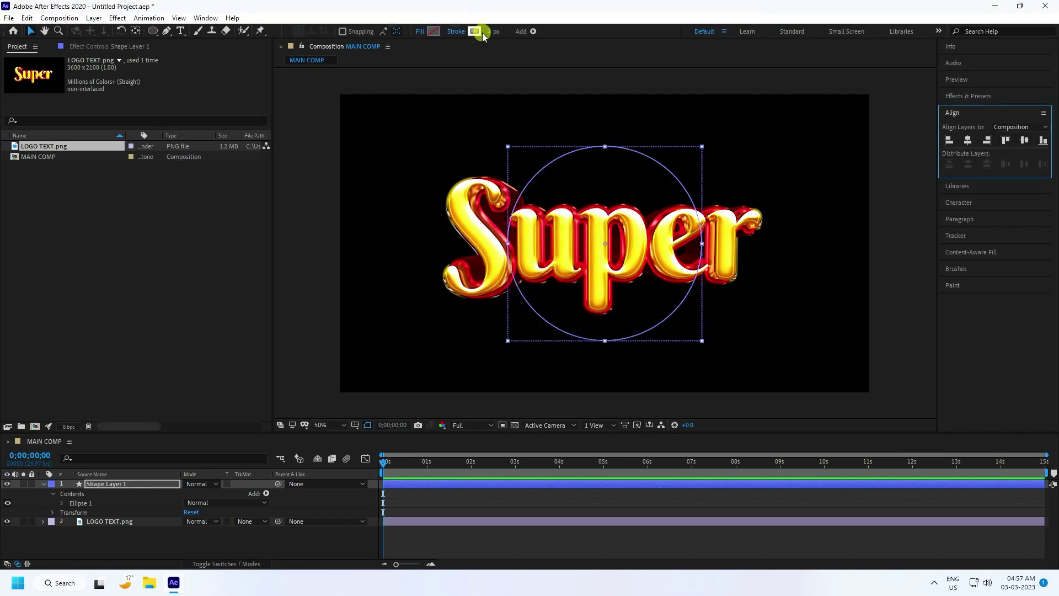
pyautogui.click(489, 32)
pyautogui.moveTo(488, 32)
pyautogui.mouseDown()
pyautogui.moveTo(530, 31)
pyautogui.moveTo(496, 29)
pyautogui.moveTo(491, 58)
pyautogui.mouseUp()
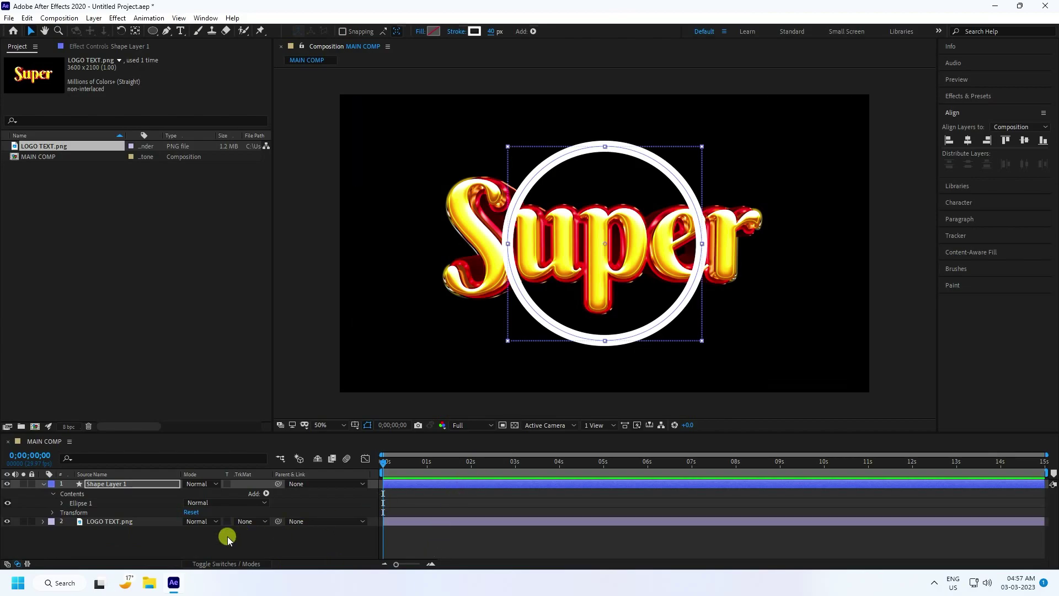
# Reveal the circle's Stroke 1 properties and add a Stroke Width keyframe of 40 at 0 seconds
pyautogui.click(58, 502)
pyautogui.click(71, 521)
pyautogui.scroll(-5, 71, 521)
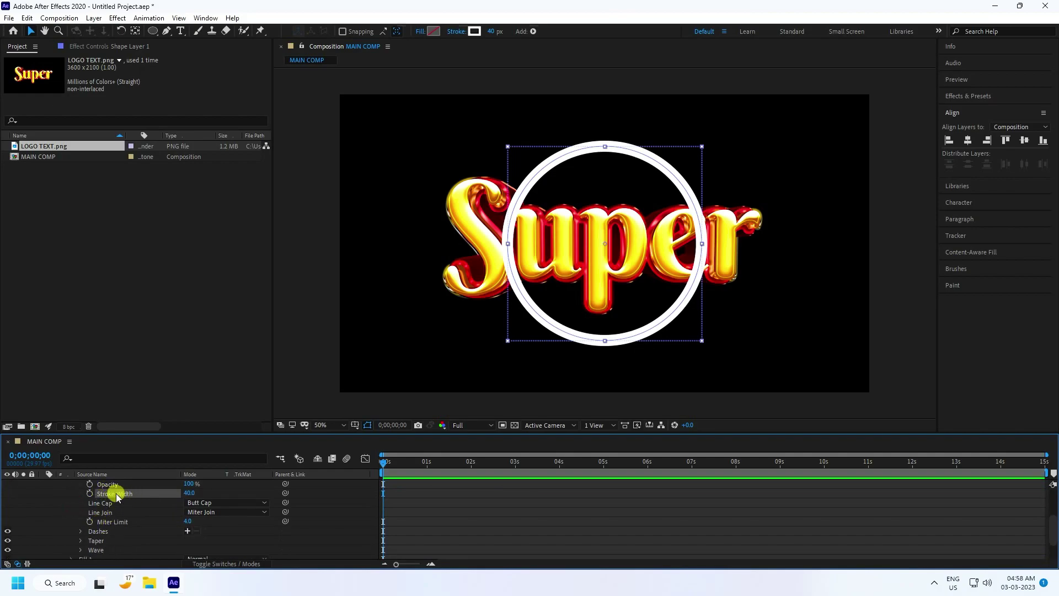
pyautogui.click(229, 503)
pyautogui.click(186, 503)
pyautogui.click(90, 494)
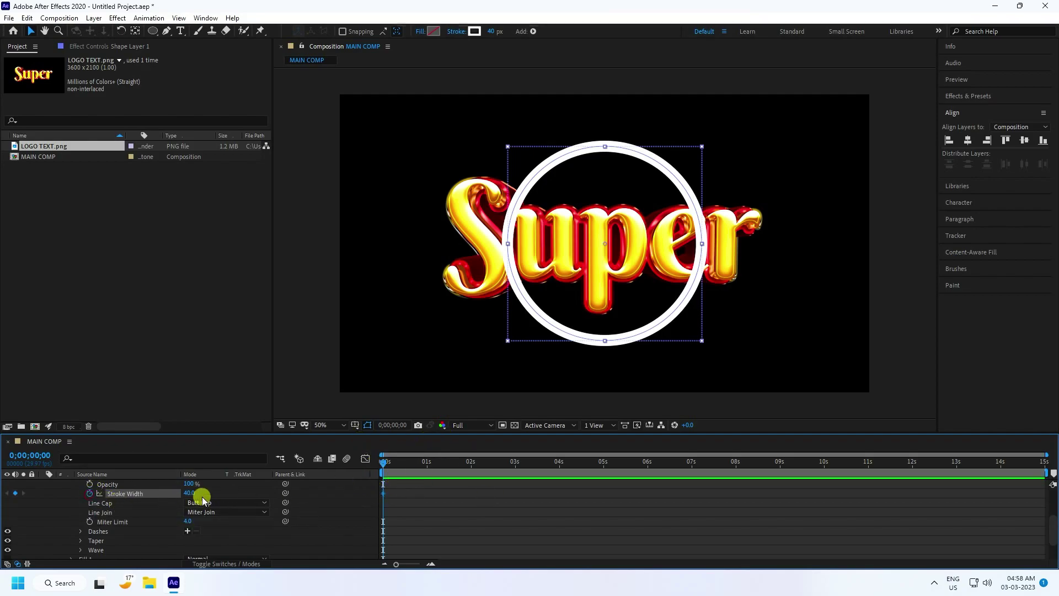
# Add a Stroke Width keyframe of 20 at 5 seconds, collapse the layer and preview the animation from the start
pyautogui.click(603, 462)
pyautogui.click(189, 492)
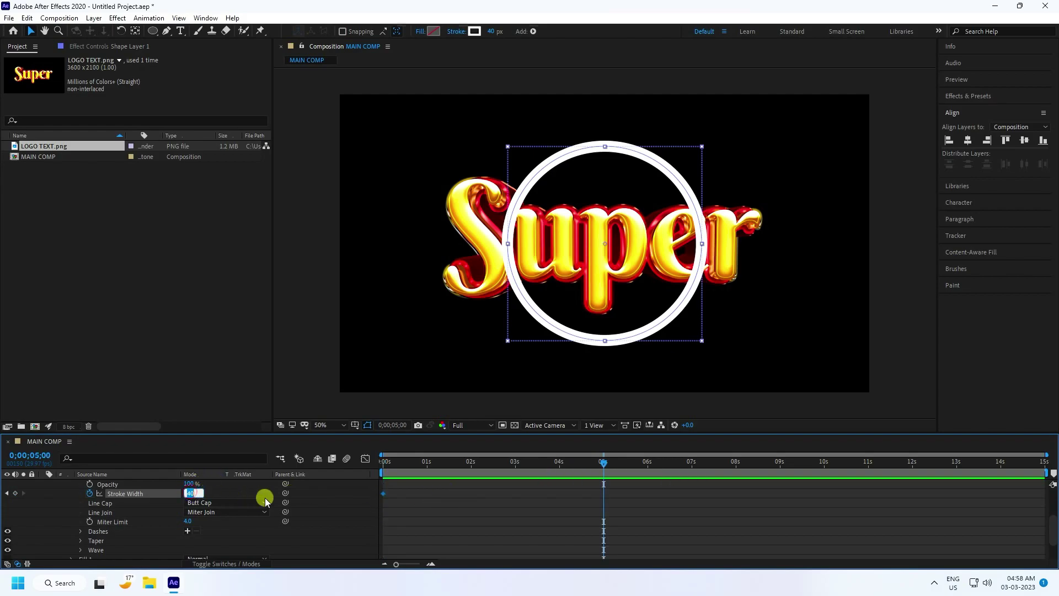
pyautogui.press('Return')
pyautogui.scroll(5, 107, 497)
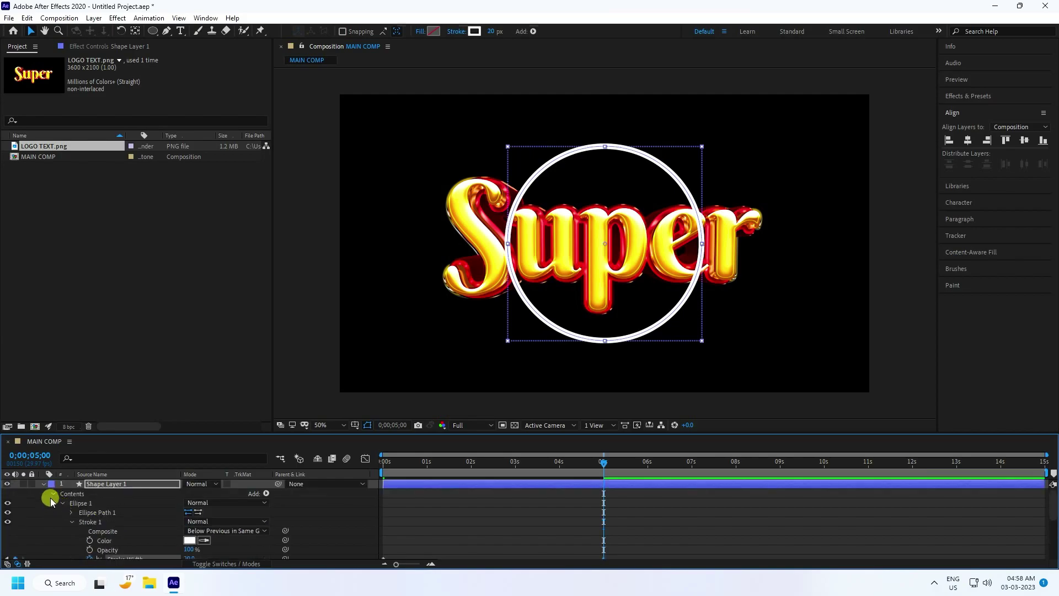
pyautogui.click(42, 484)
pyautogui.click(115, 484)
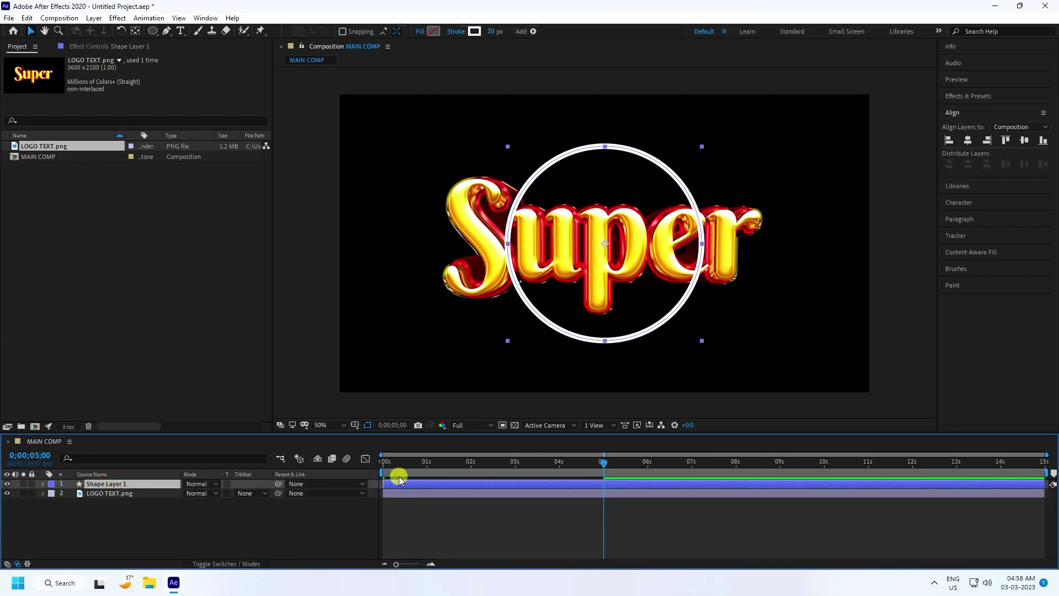
pyautogui.moveTo(401, 463); pyautogui.dragTo(384, 463)
pyautogui.press('space')
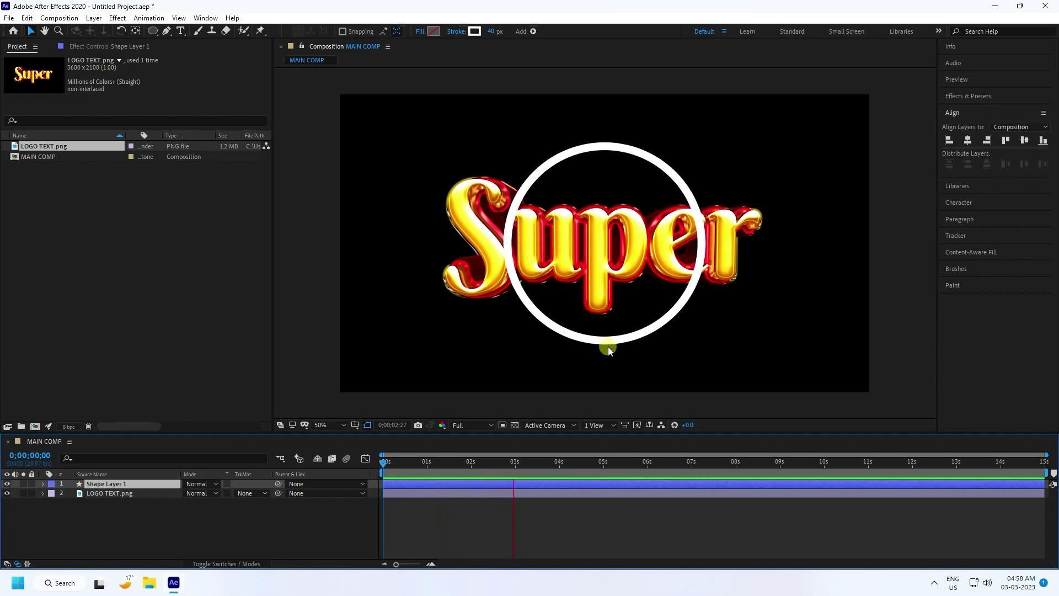
# Add a Scale keyframe of 0% at 0 seconds to the circle shape layer
pyautogui.click(127, 484)
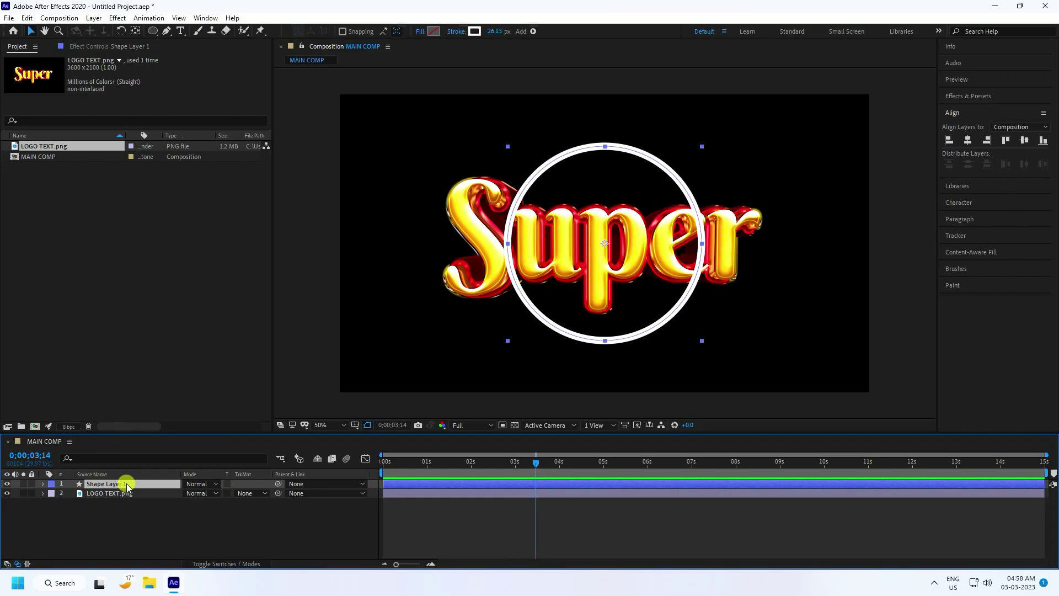
pyautogui.press('s')
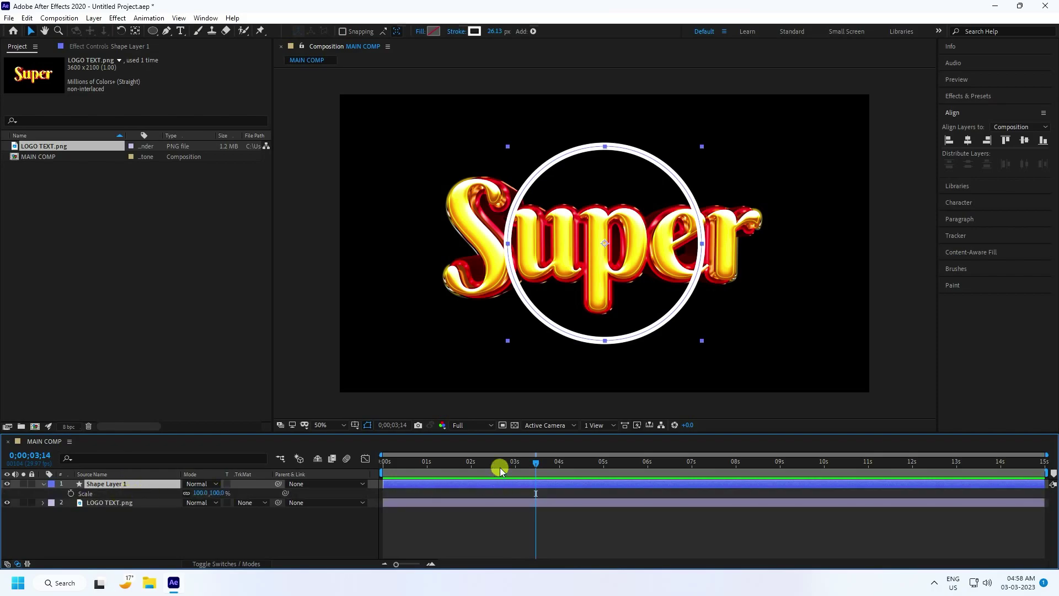
pyautogui.moveTo(535, 462); pyautogui.dragTo(352, 475)
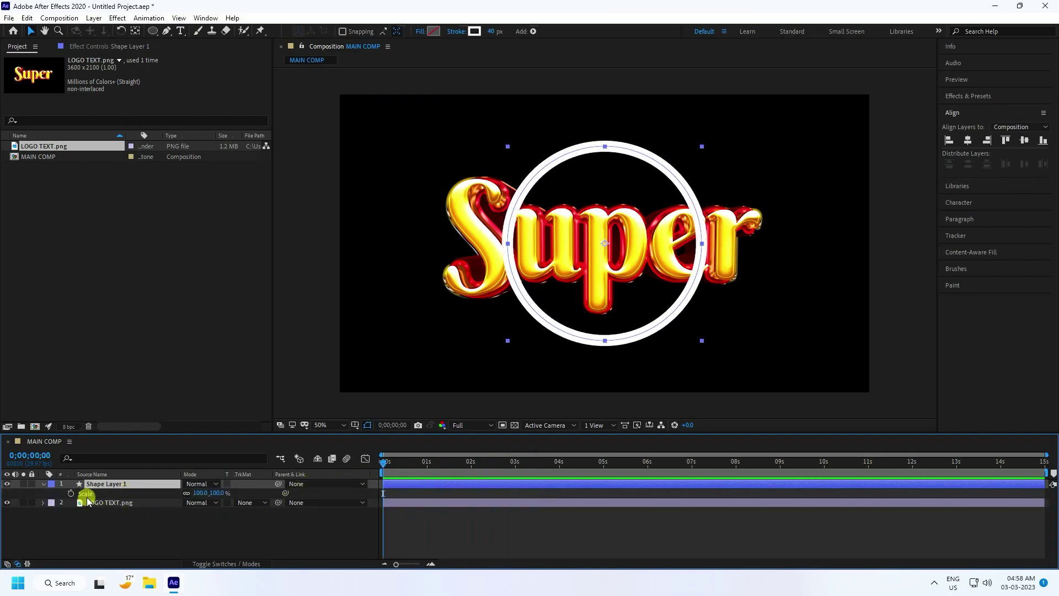
pyautogui.click(72, 491)
pyautogui.click(202, 493)
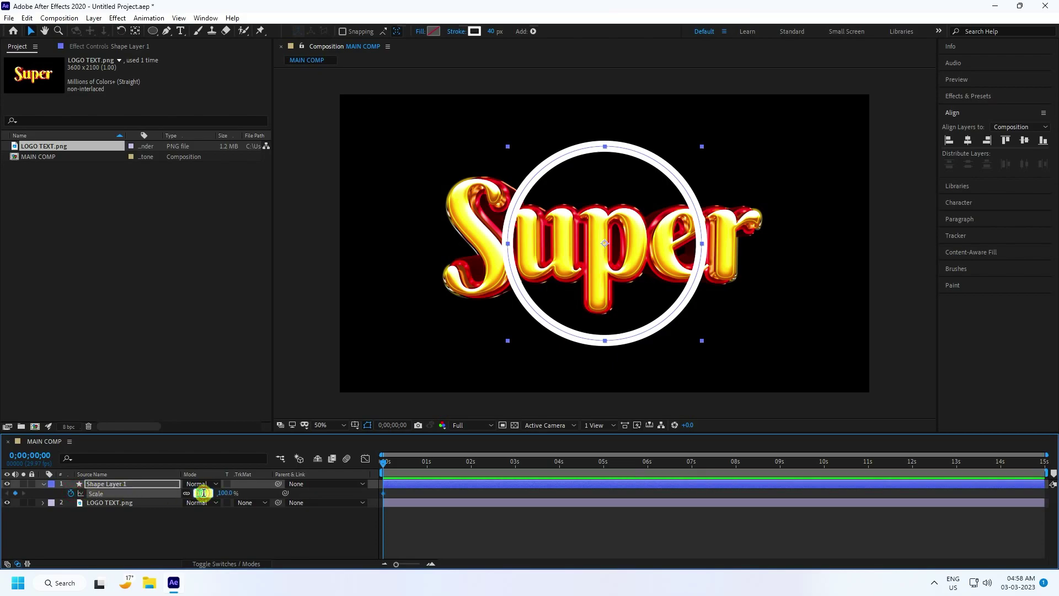
pyautogui.write('0')
pyautogui.press('Return')
# Add a Scale keyframe of 180% at 5 seconds to the circle layer and return to the start to preview it
pyautogui.click(604, 463)
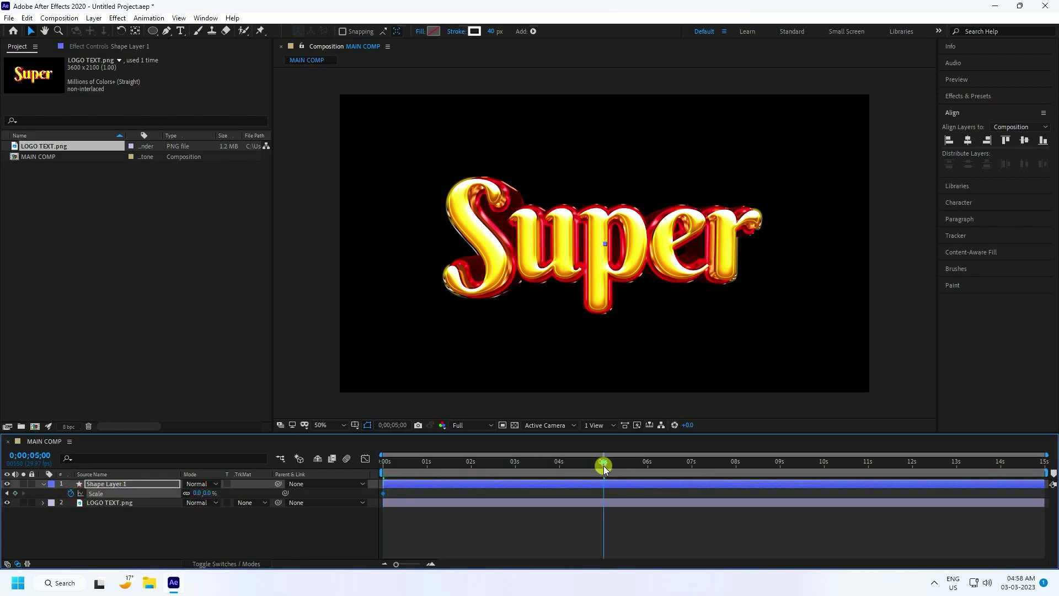
pyautogui.moveTo(199, 492); pyautogui.dragTo(296, 486)
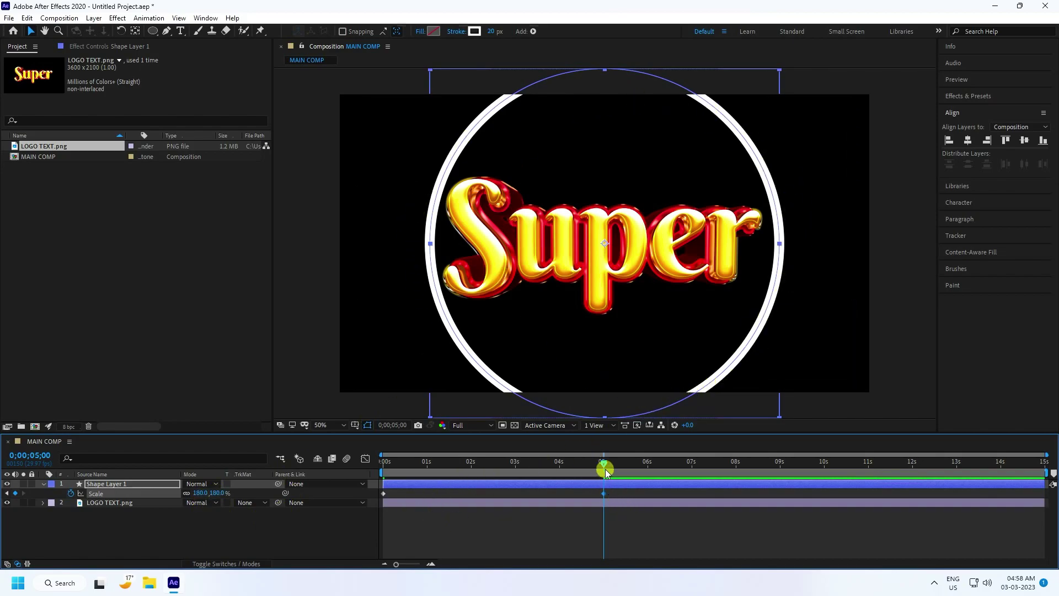
pyautogui.moveTo(606, 471); pyautogui.dragTo(193, 515)
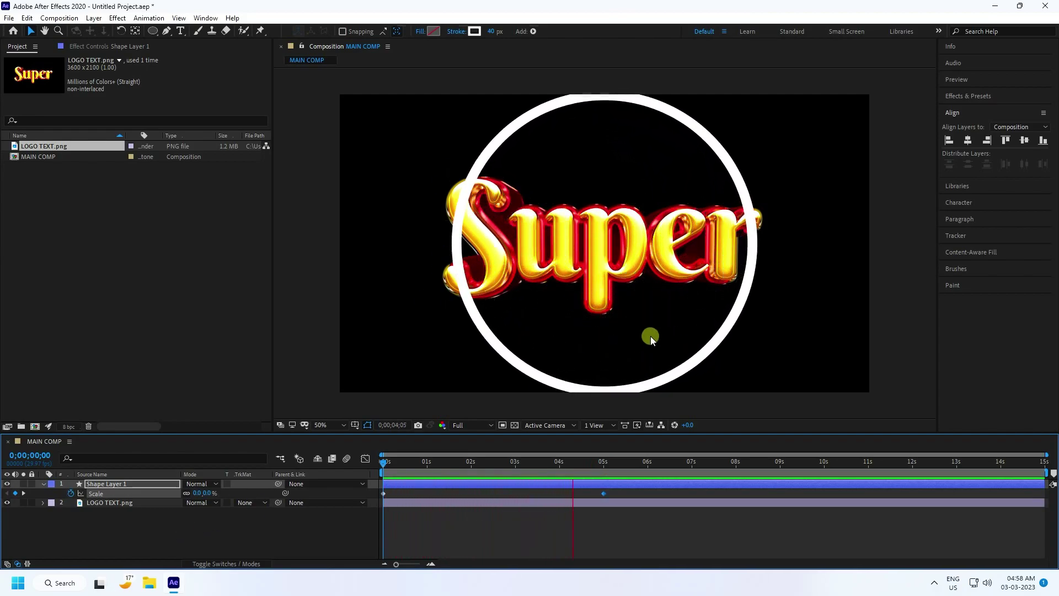
# Collapse the circle shape layer and set LOGO TEXT.png's track matte to Alpha Matte "Shape Layer 1"
pyautogui.click(475, 279)
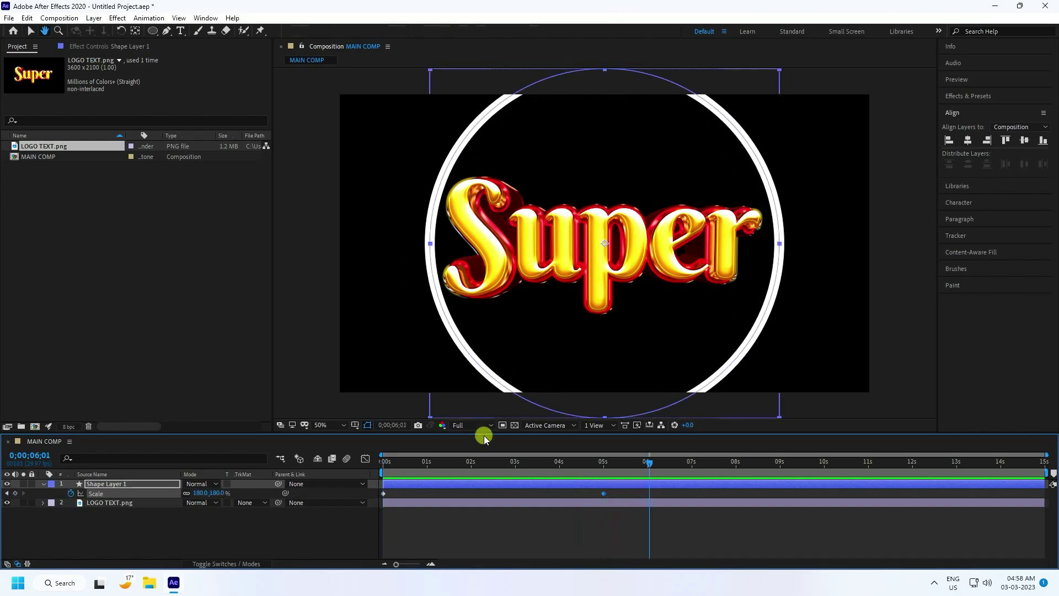
pyautogui.click(414, 464)
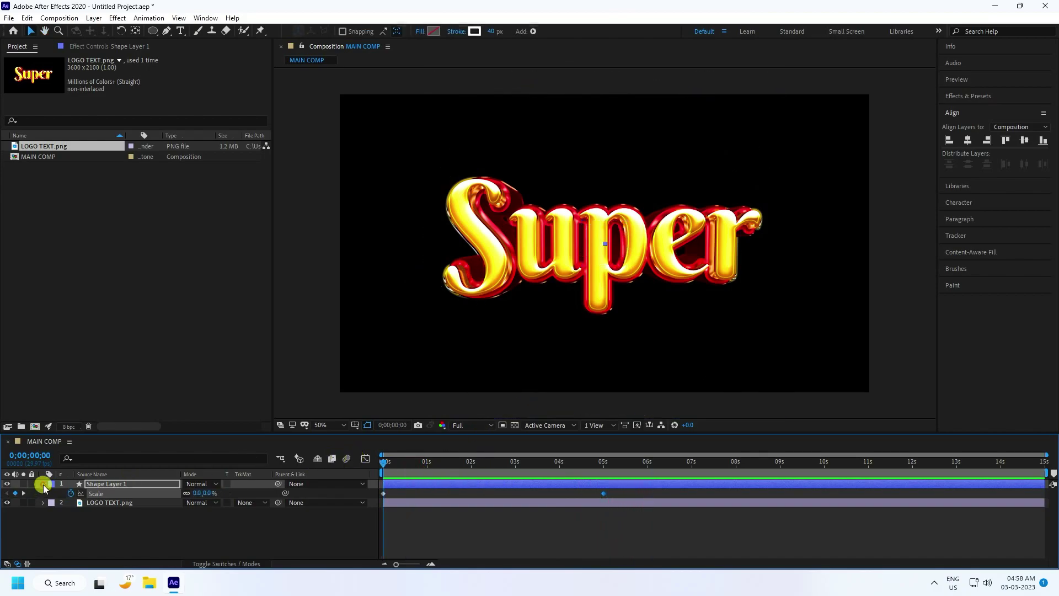
pyautogui.click(43, 484)
pyautogui.click(91, 520)
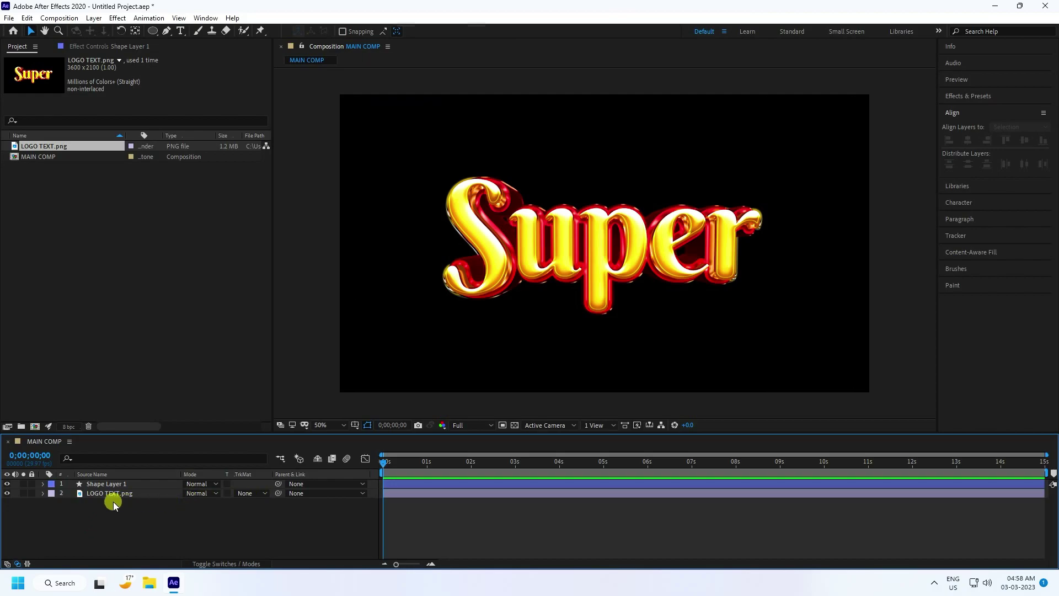
pyautogui.click(254, 494)
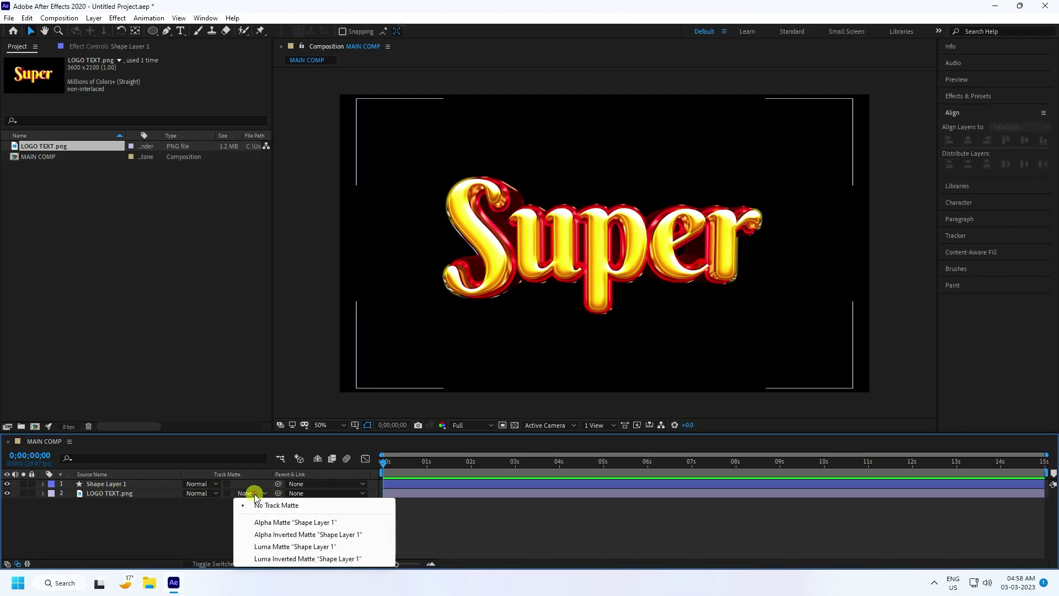
pyautogui.click(271, 522)
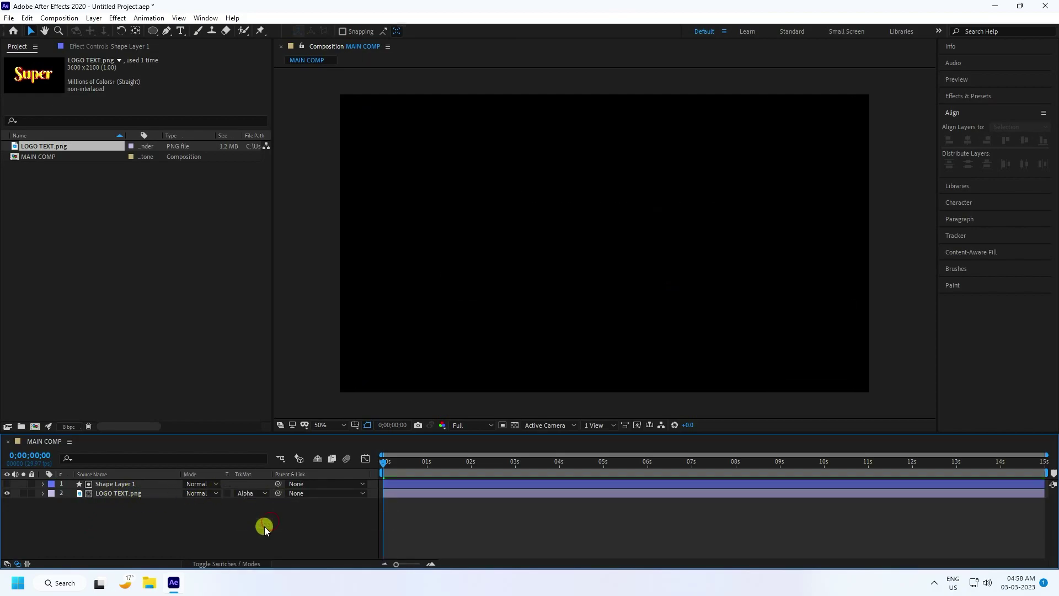
# Preview the circle-matted logo animation and return to the start of the timeline
pyautogui.press('space')
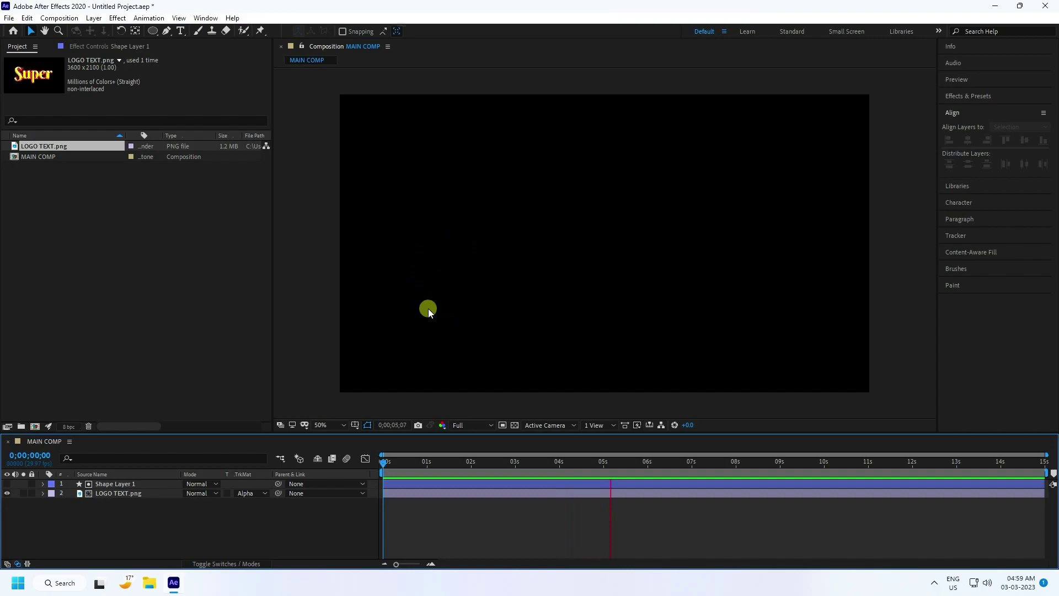
pyautogui.press('space')
pyautogui.moveTo(426, 460); pyautogui.dragTo(326, 468)
# Duplicate the shape and logo layers together, and pre-compose the original pair under the name 1
pyautogui.moveTo(88, 529); pyautogui.dragTo(161, 458)
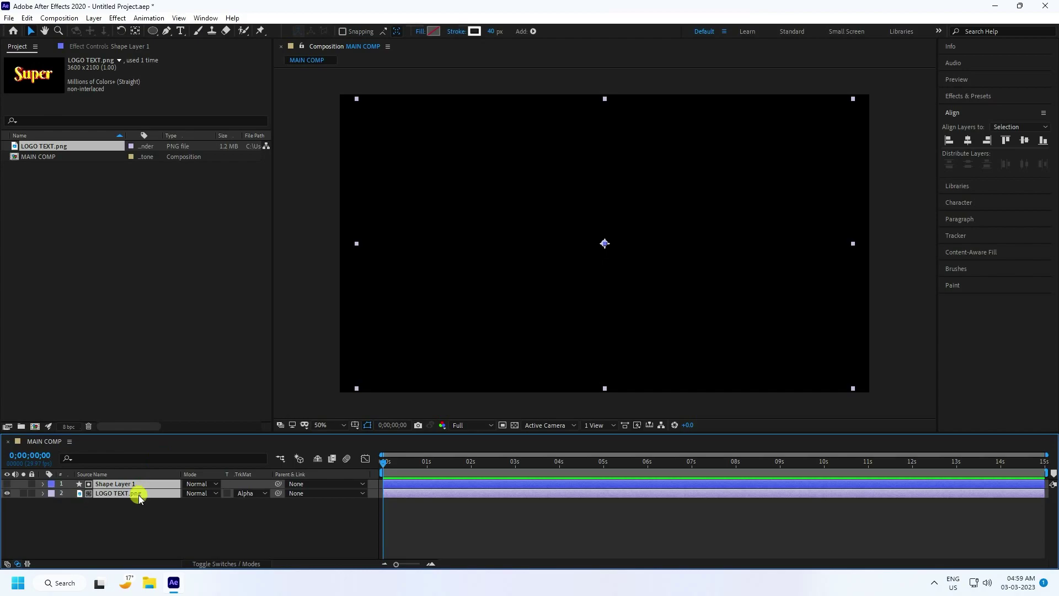
pyautogui.hotkey('ctrl', 'd')
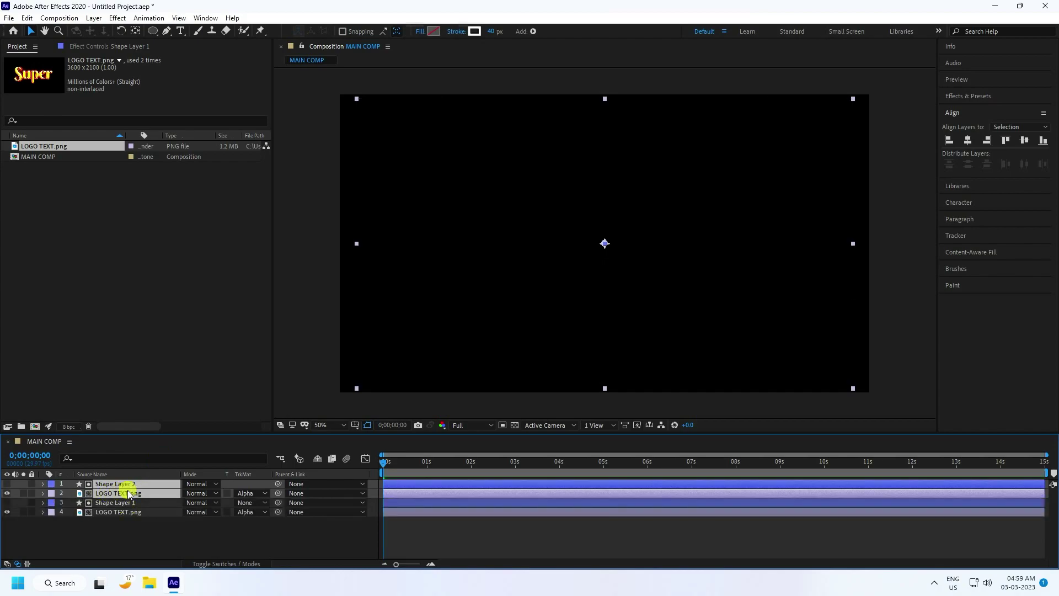
pyautogui.moveTo(102, 531); pyautogui.dragTo(119, 513)
pyautogui.rightClick(118, 514)
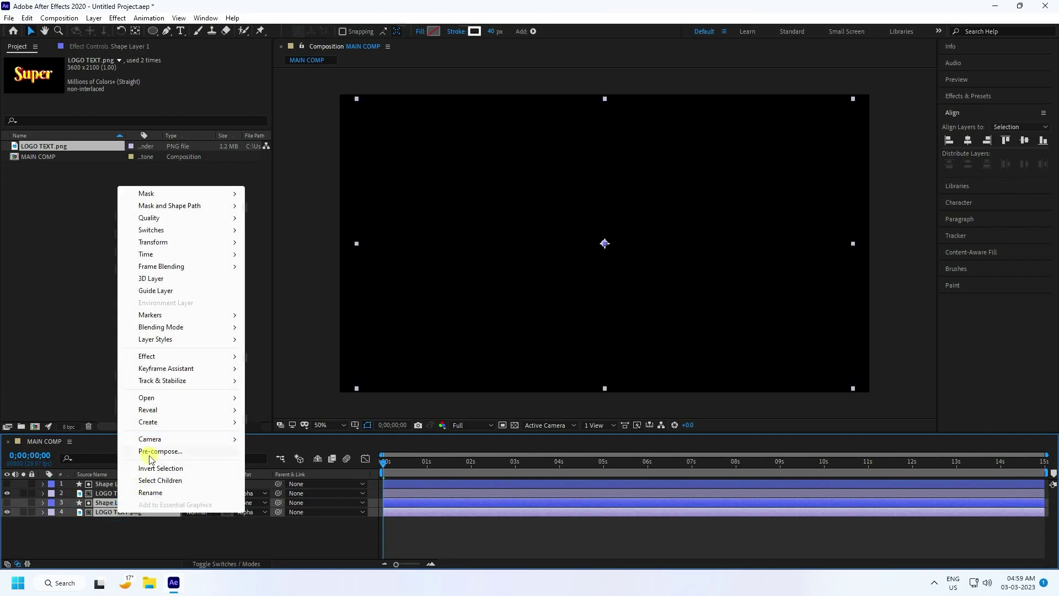
pyautogui.click(150, 456)
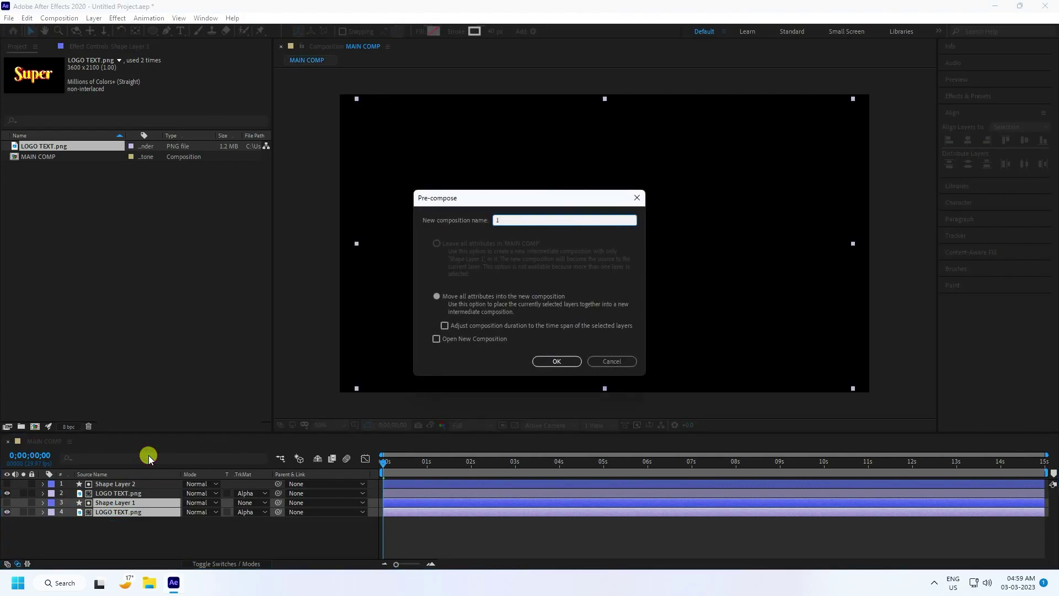
pyautogui.click(566, 360)
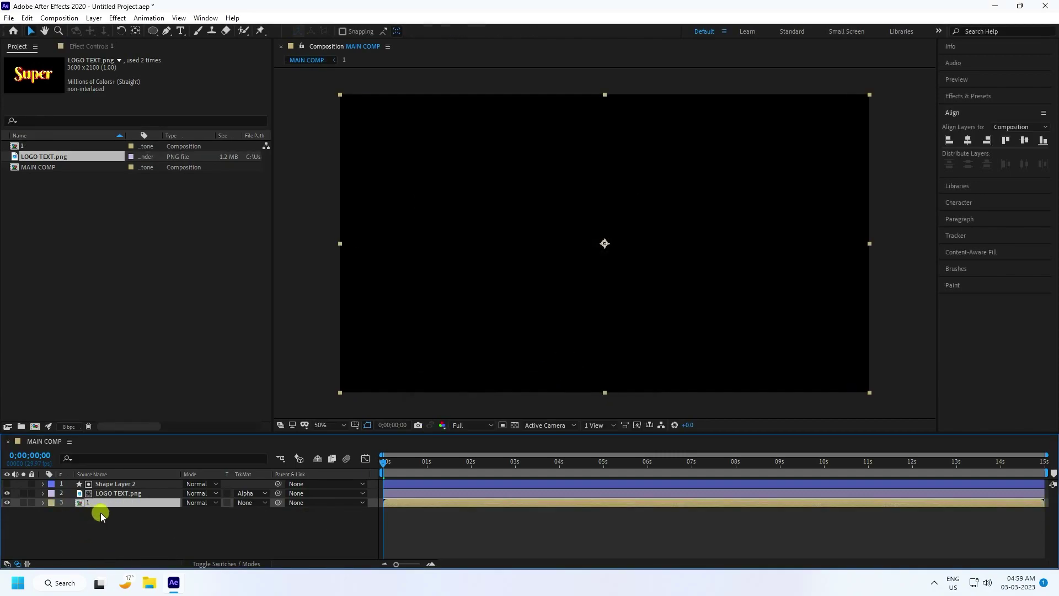
# Set the stroke of Shape Layer 2 to None
pyautogui.click(130, 484)
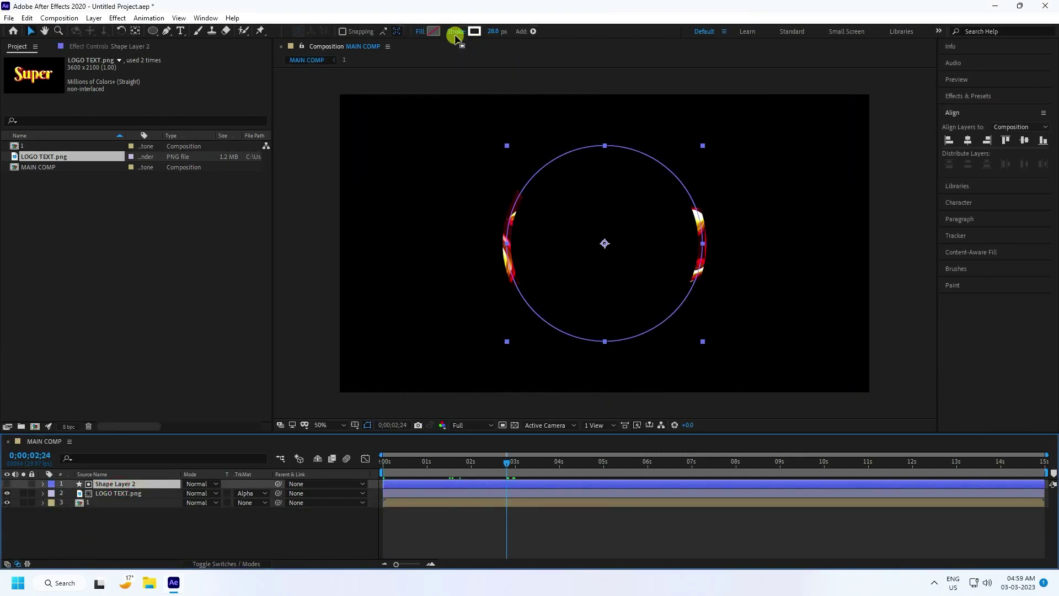
pyautogui.click(455, 32)
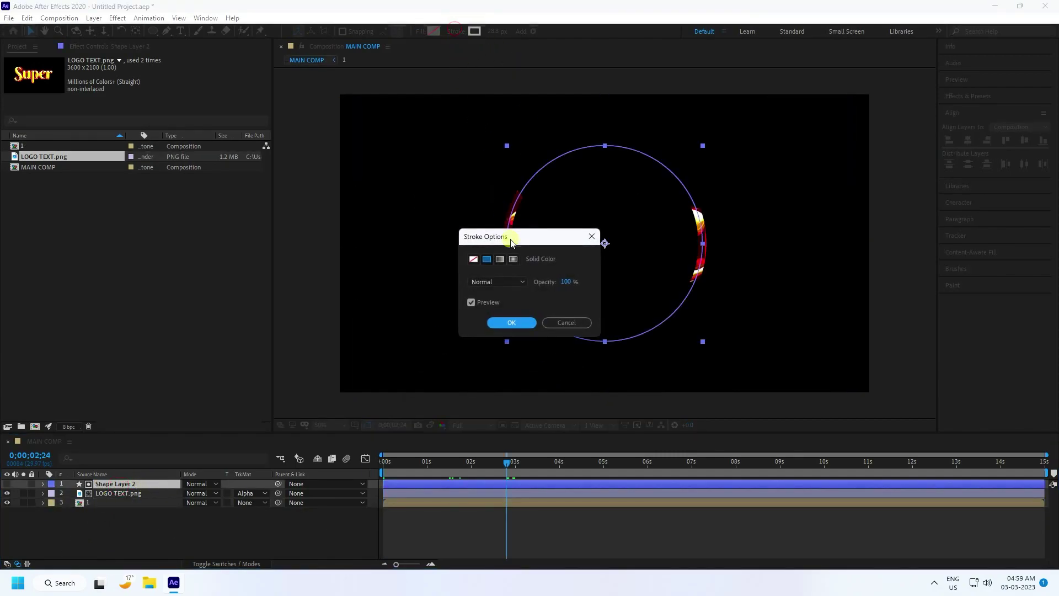
pyautogui.click(475, 259)
pyautogui.click(501, 323)
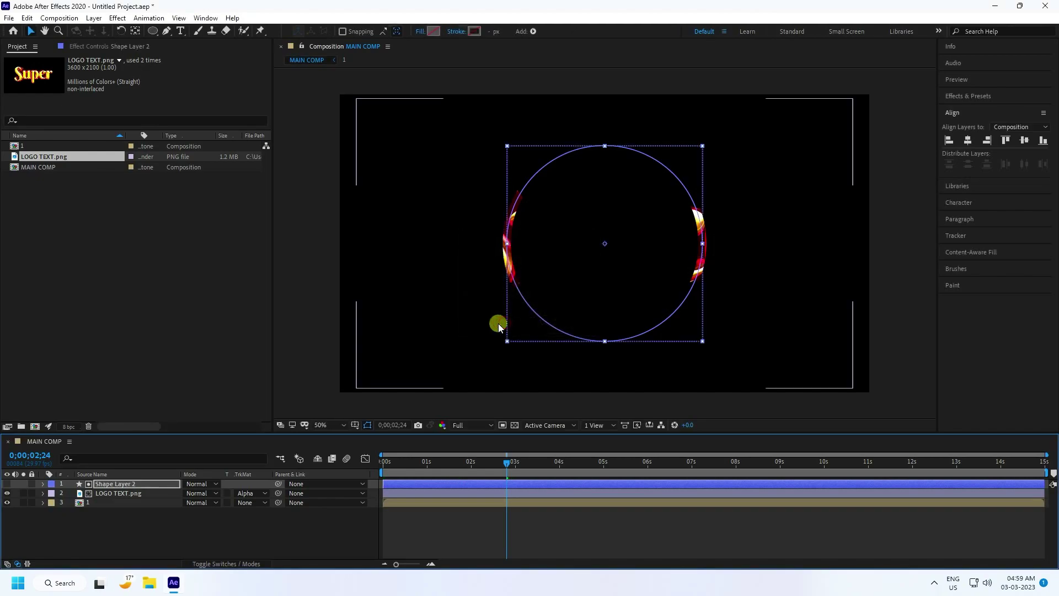
# Give Shape Layer 2 a solid red fill and preview the animation from the start
pyautogui.click(421, 32)
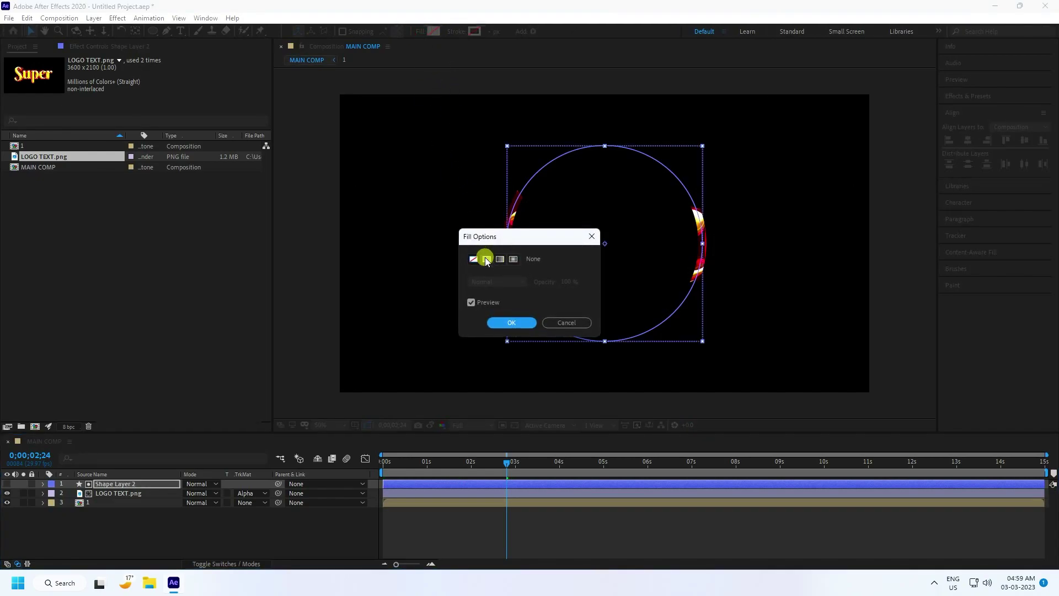
pyautogui.click(485, 258)
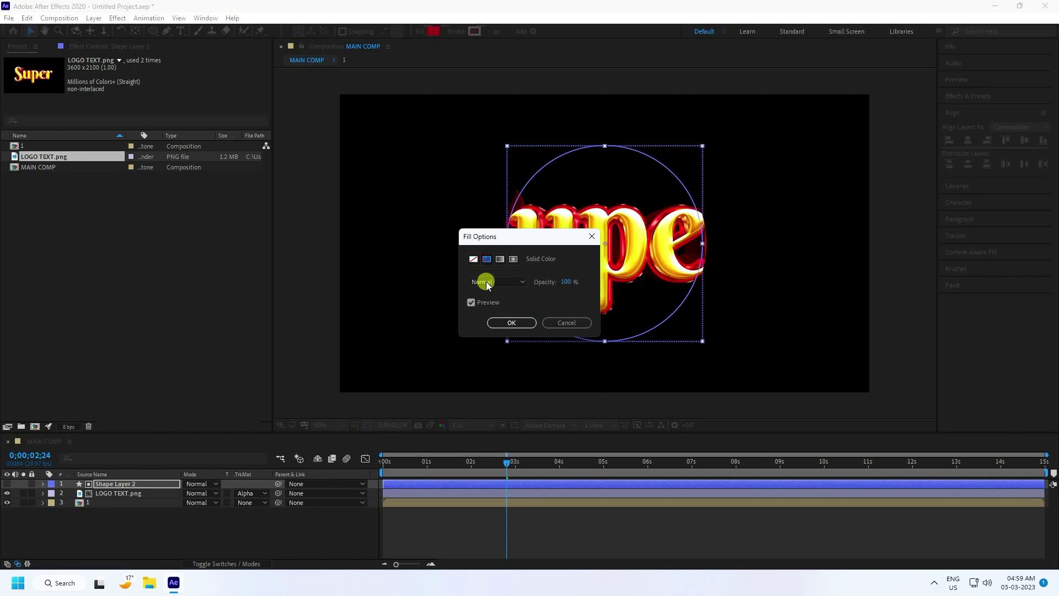
pyautogui.click(499, 322)
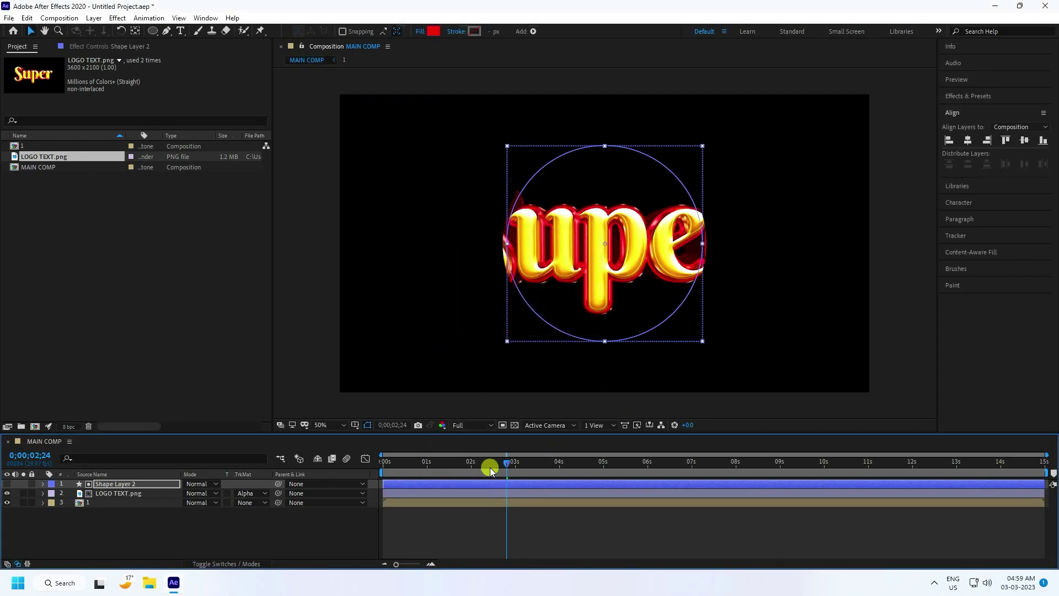
pyautogui.moveTo(496, 464); pyautogui.dragTo(309, 469)
pyautogui.press('space')
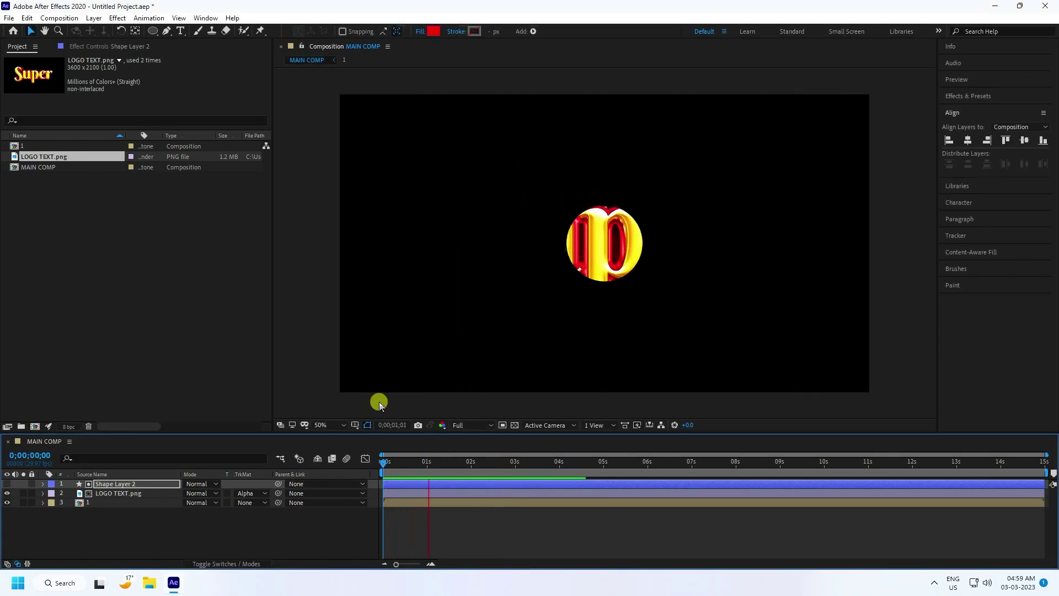
# Pre-compose Shape Layer 2 and its LOGO TEXT.png layer together under the name 2
pyautogui.click(124, 492)
pyautogui.keyDown('shift'); pyautogui.click(128, 486); pyautogui.keyUp('shift')
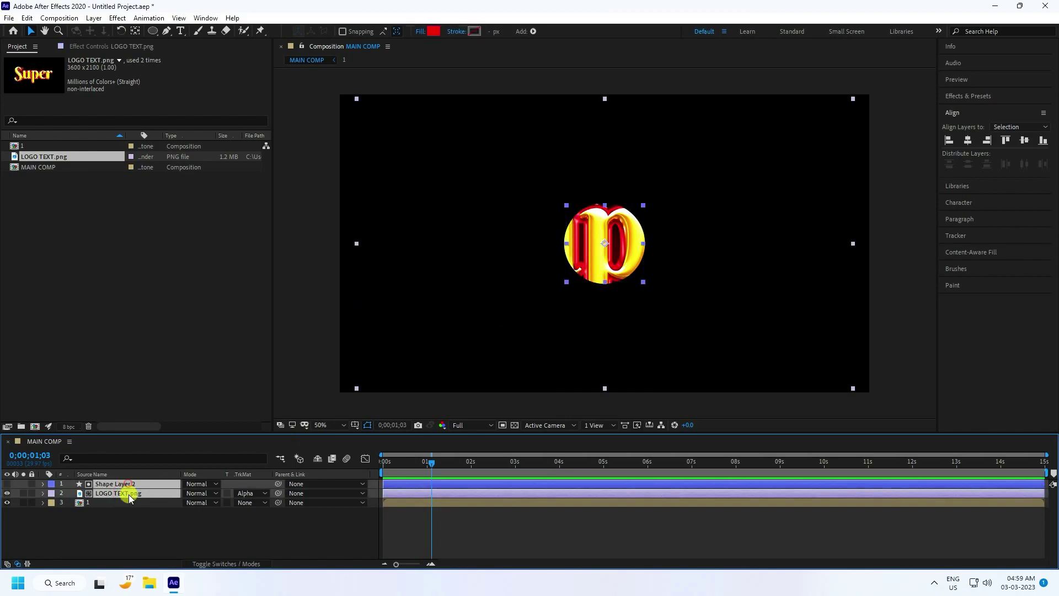
pyautogui.rightClick(129, 497)
pyautogui.click(165, 433)
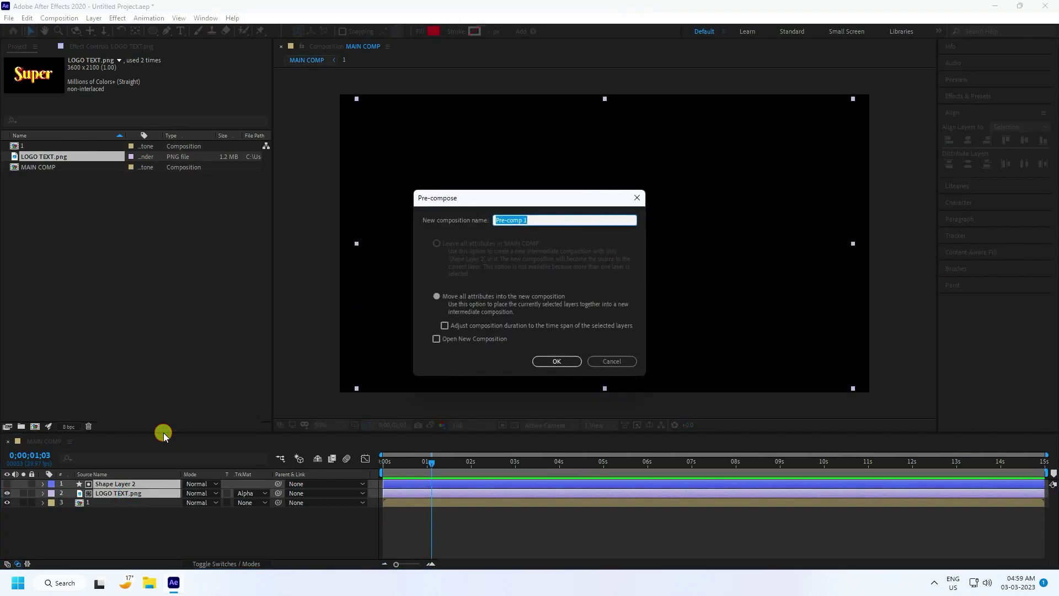
pyautogui.write('2')
pyautogui.click(554, 361)
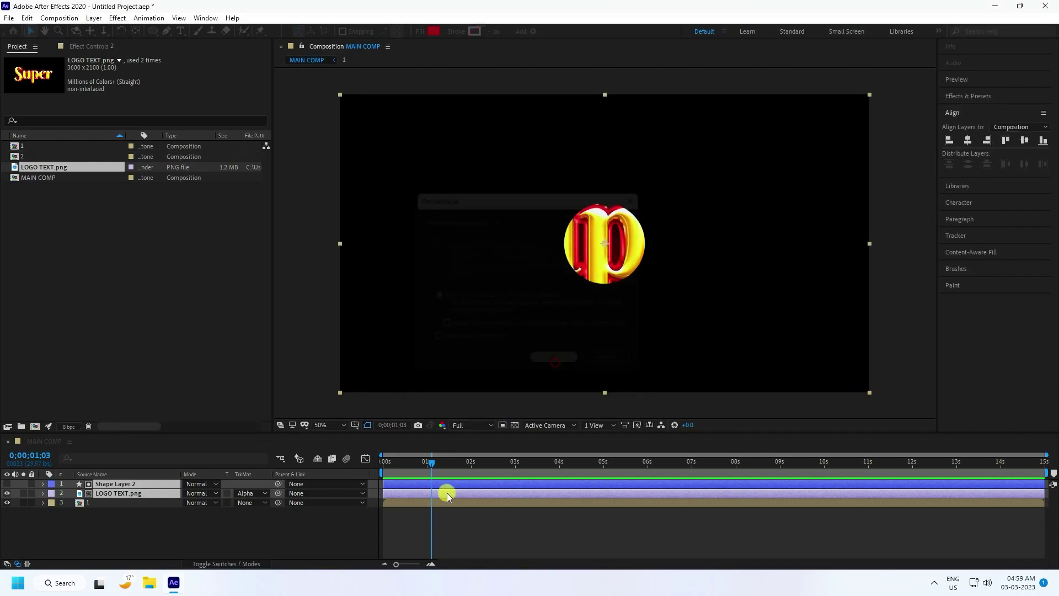
# Preview the logo reveal with both pre-comps from the start and check a frame near 2 seconds
pyautogui.moveTo(430, 463); pyautogui.dragTo(296, 493)
pyautogui.click(411, 527)
pyautogui.press('space')
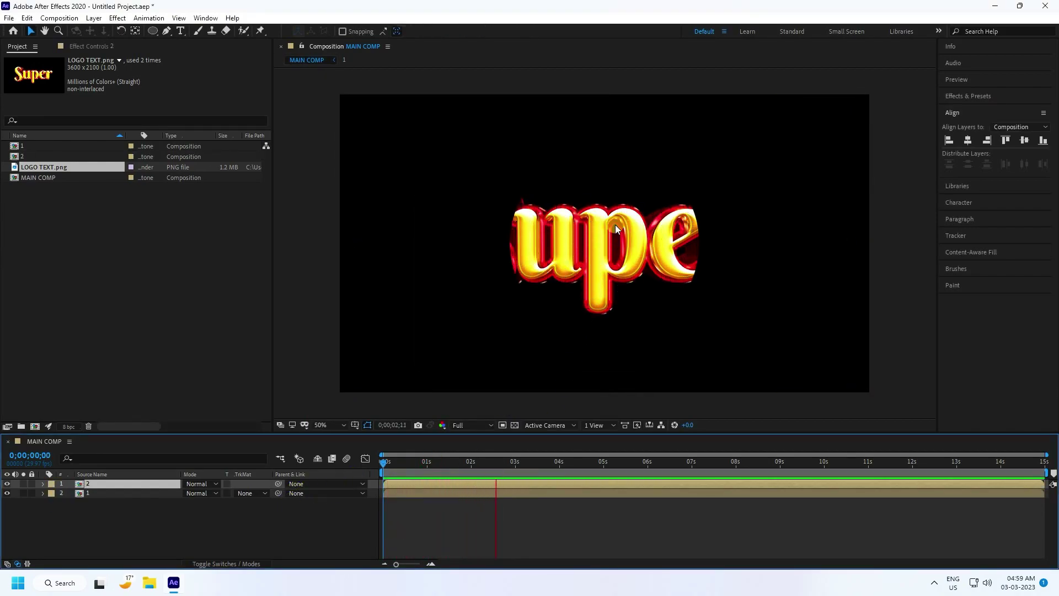
pyautogui.click(543, 243)
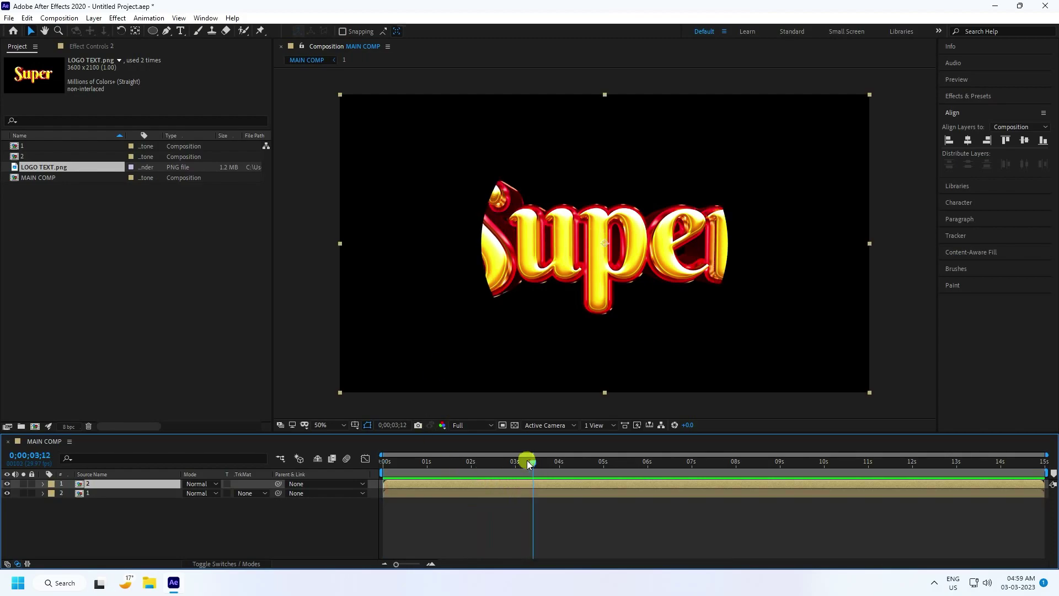
pyautogui.press('Home')
pyautogui.press('space')
pyautogui.click(459, 462)
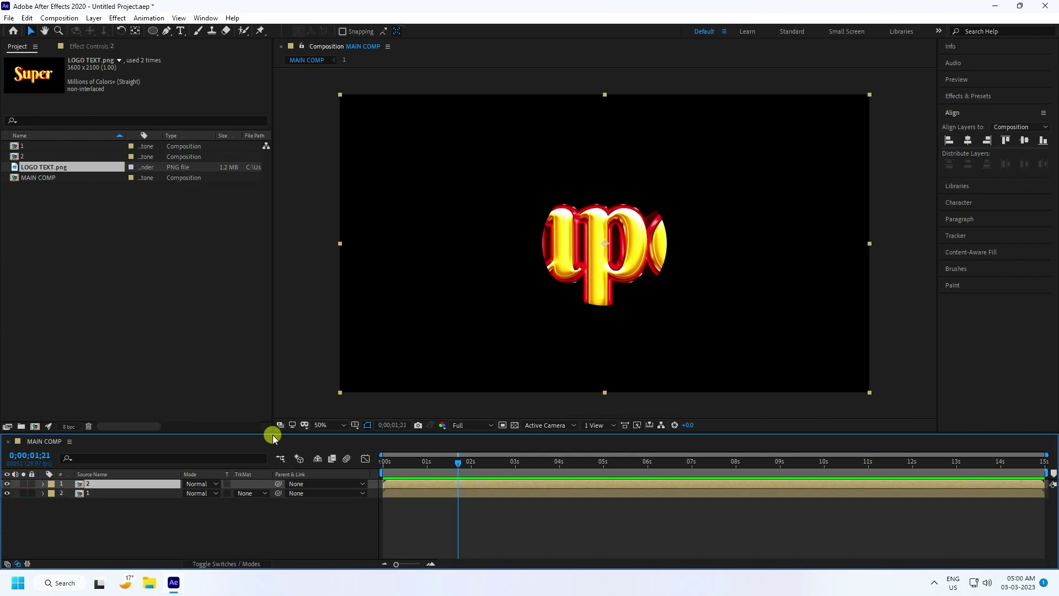
# Solo pre-comp 1 to preview its ring animation, and switch the solo to pre-comp 2
pyautogui.click(24, 493)
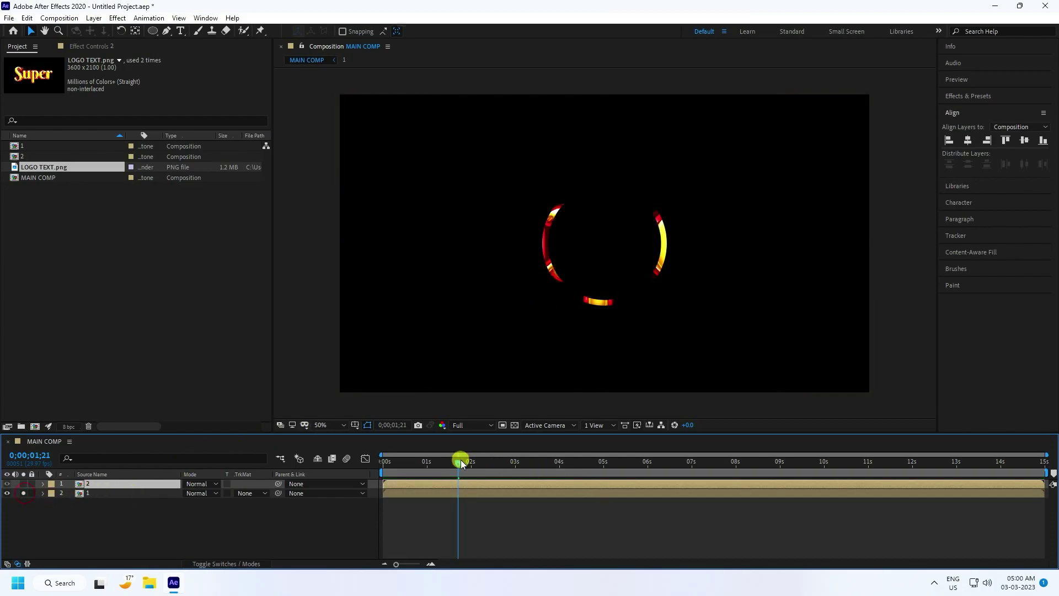
pyautogui.press('Home')
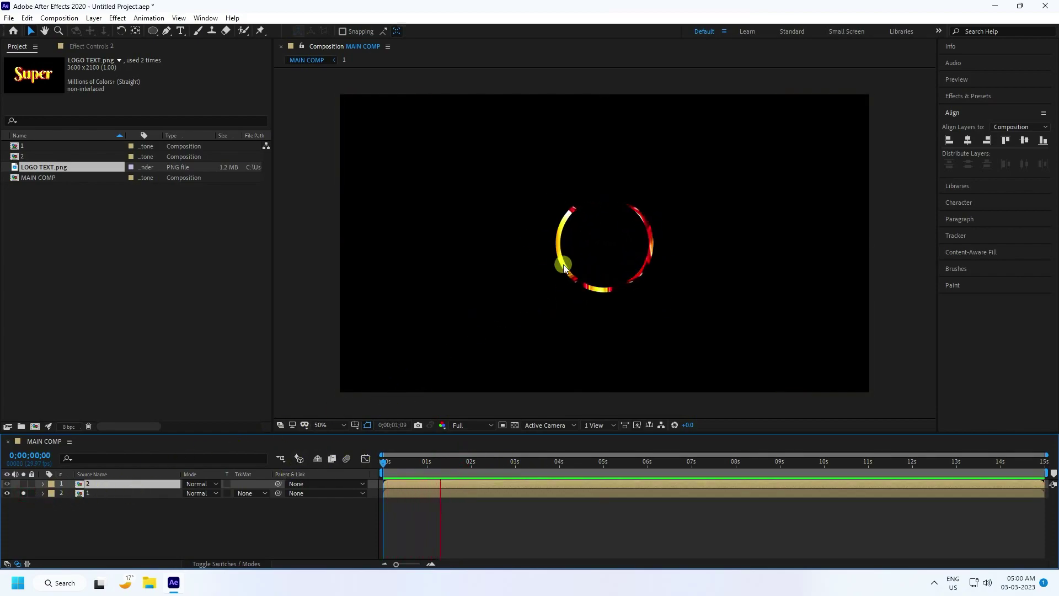
pyautogui.click(23, 484)
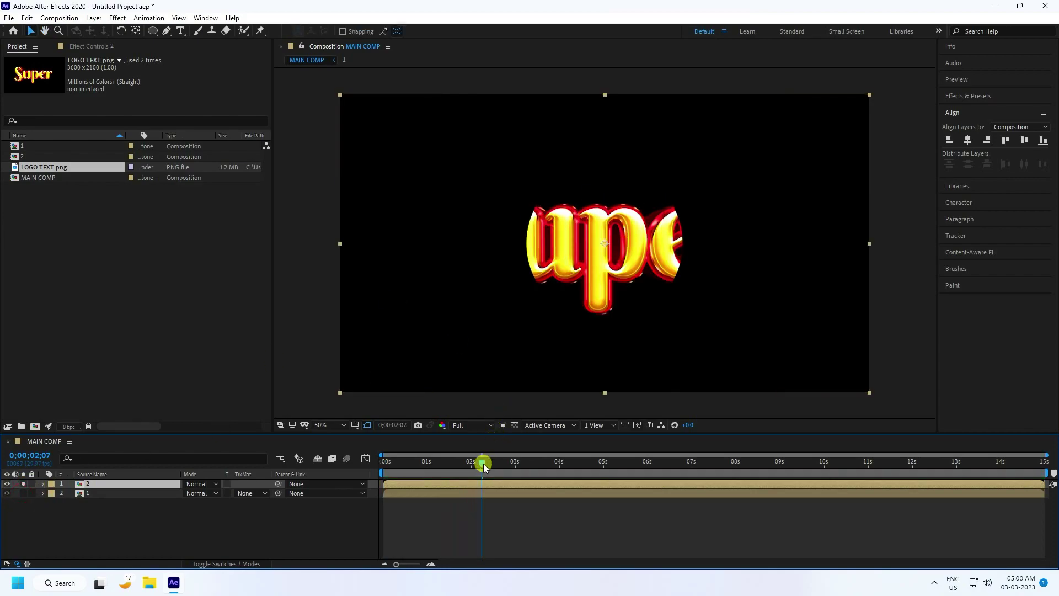
# Return to the start of the timeline and make pre-comps 2 and 1 3D layers
pyautogui.moveTo(482, 464); pyautogui.dragTo(284, 489)
pyautogui.click(198, 562)
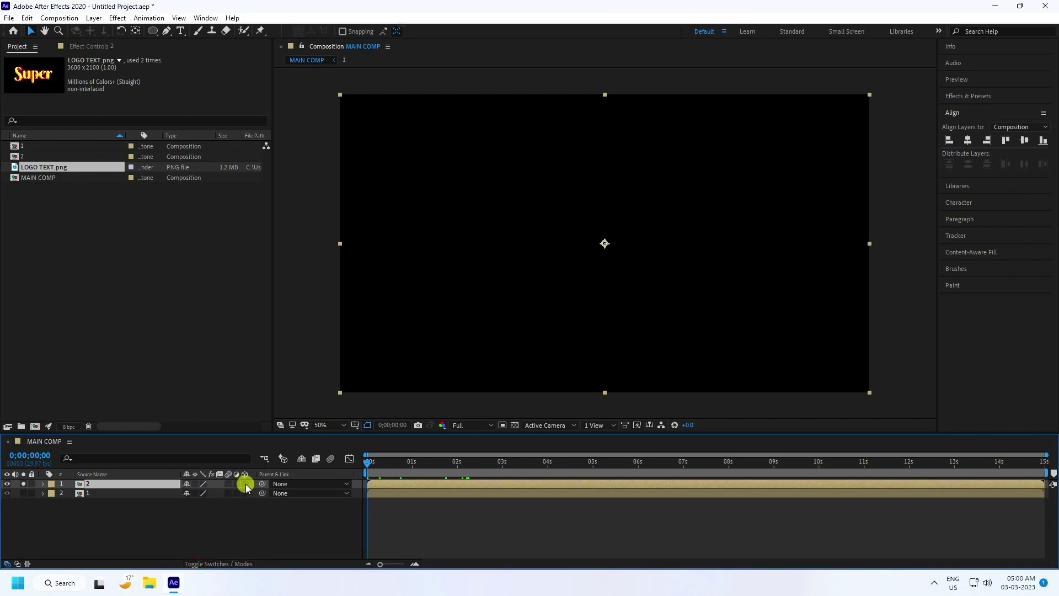
pyautogui.moveTo(246, 484); pyautogui.dragTo(245, 493)
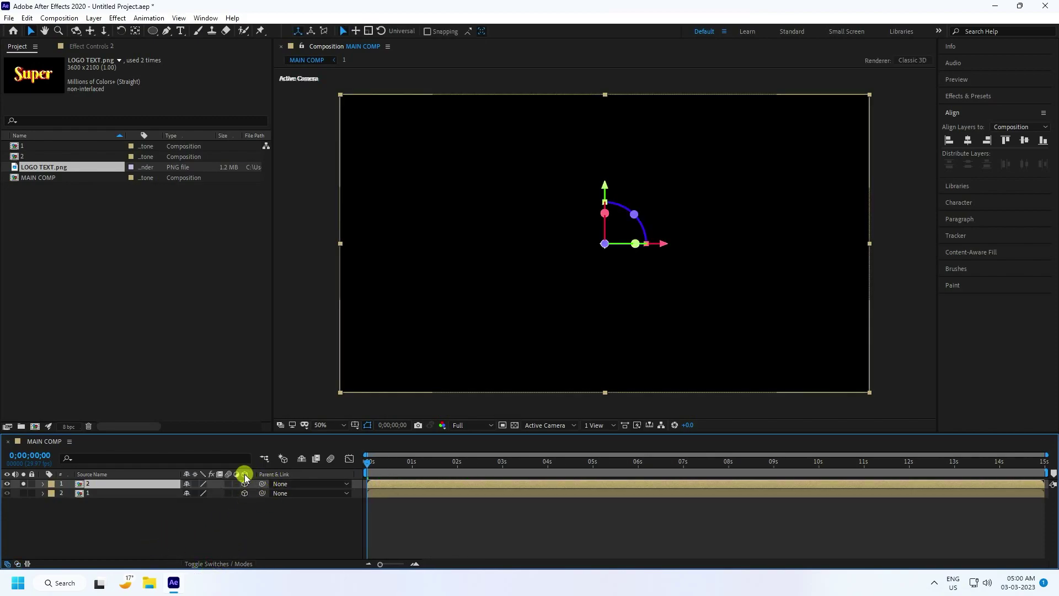
# Create a new black 1920 × 1080 px solid layer named Particles
pyautogui.rightClick(113, 538)
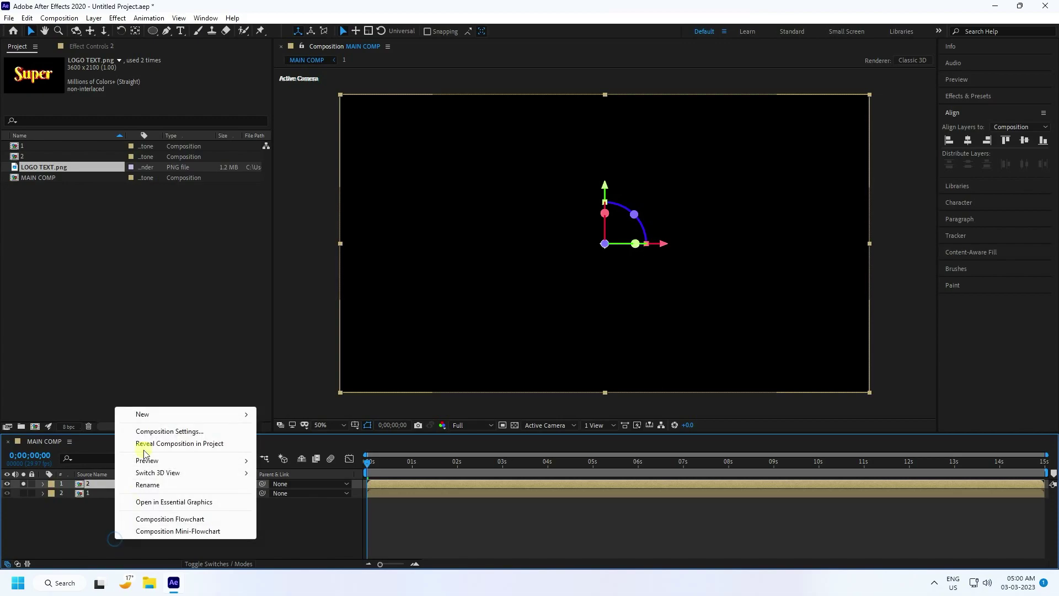
pyautogui.moveTo(151, 422)
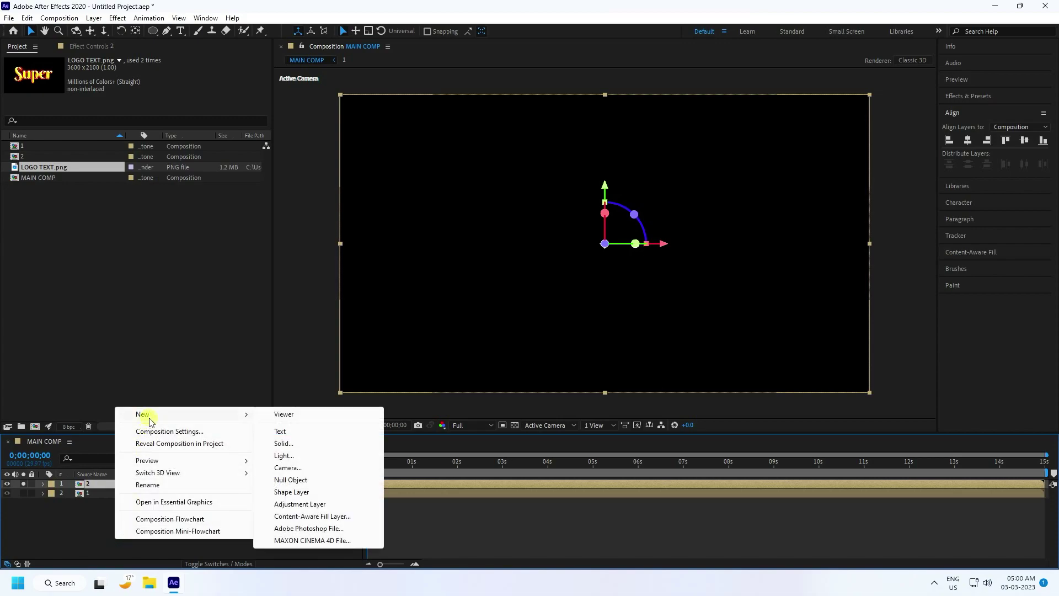
pyautogui.click(283, 444)
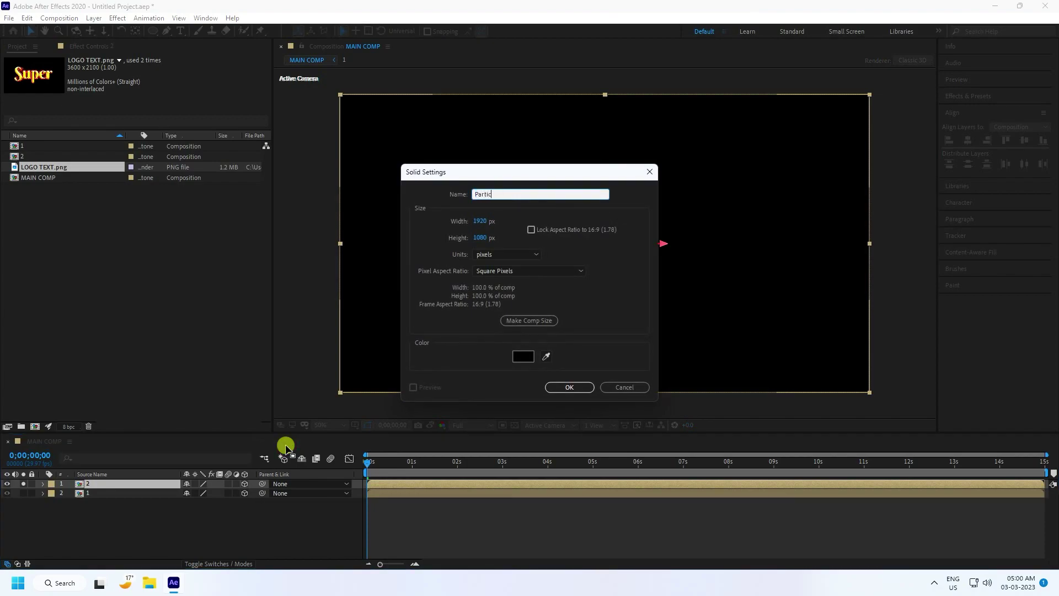
pyautogui.click(569, 387)
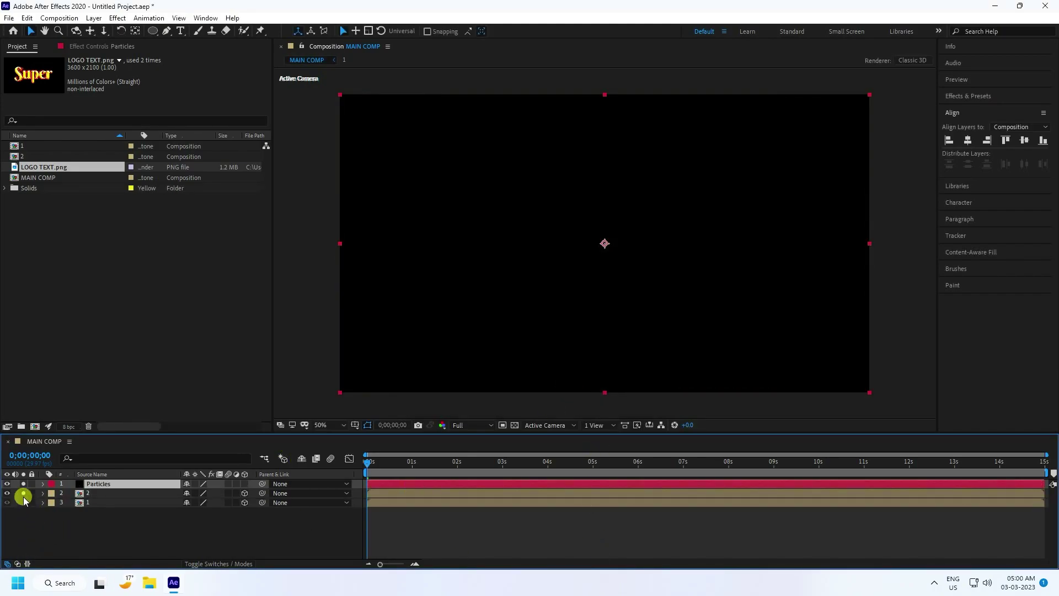
# Move unsoloed pre-comp 2 below pre-comp 1 in the layer stack and go to 1 second
pyautogui.moveTo(95, 496); pyautogui.dragTo(97, 508)
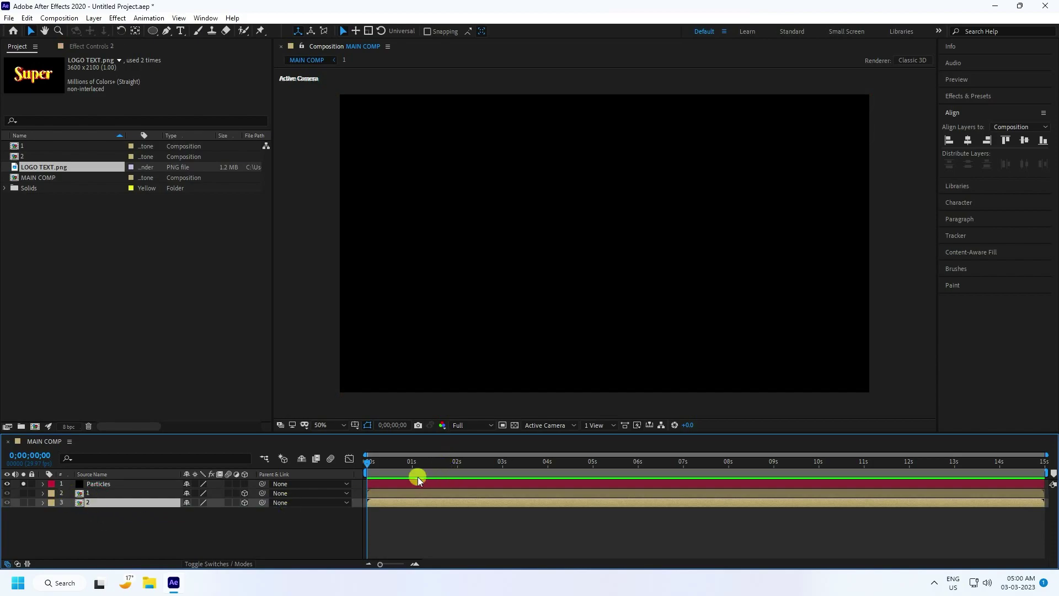
pyautogui.click(412, 463)
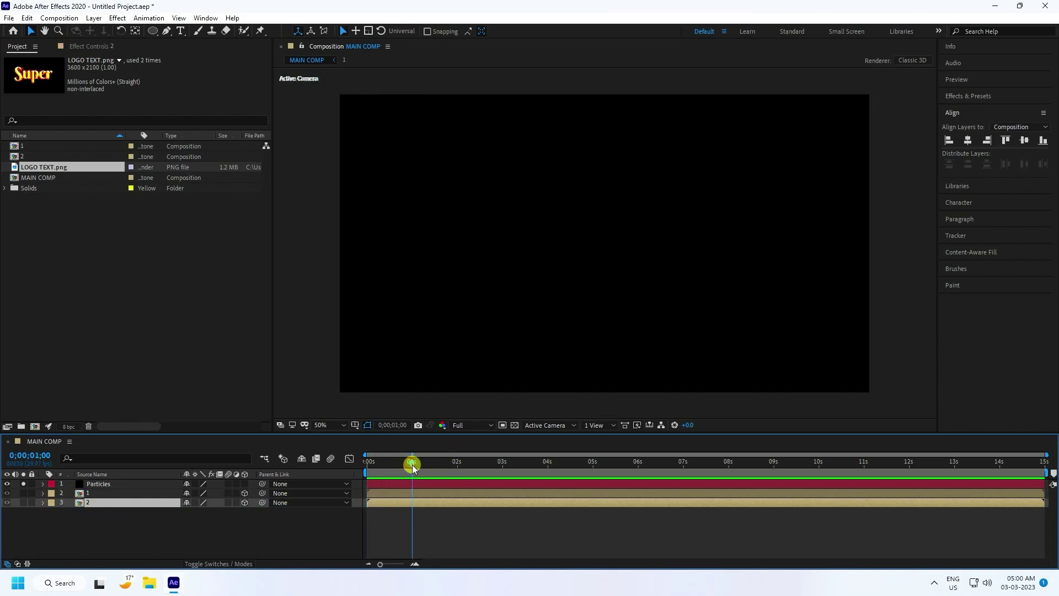
# Shift pre-comp 2 to start at 1 second, and hide pre-comps 1 and 2 with the Particles layer unsoloed
pyautogui.moveTo(370, 503); pyautogui.dragTo(411, 504)
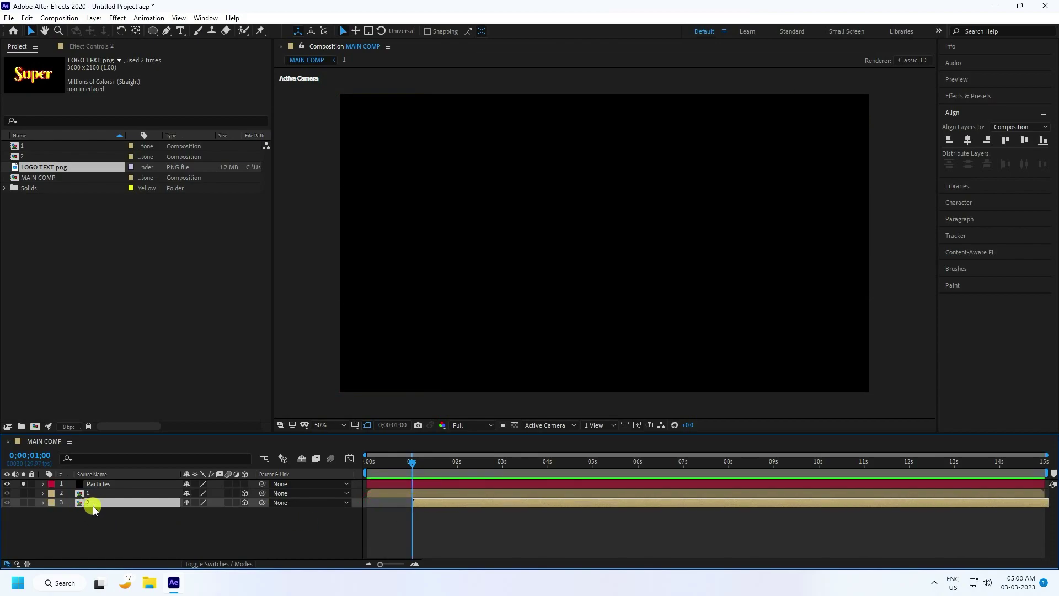
pyautogui.click(88, 492)
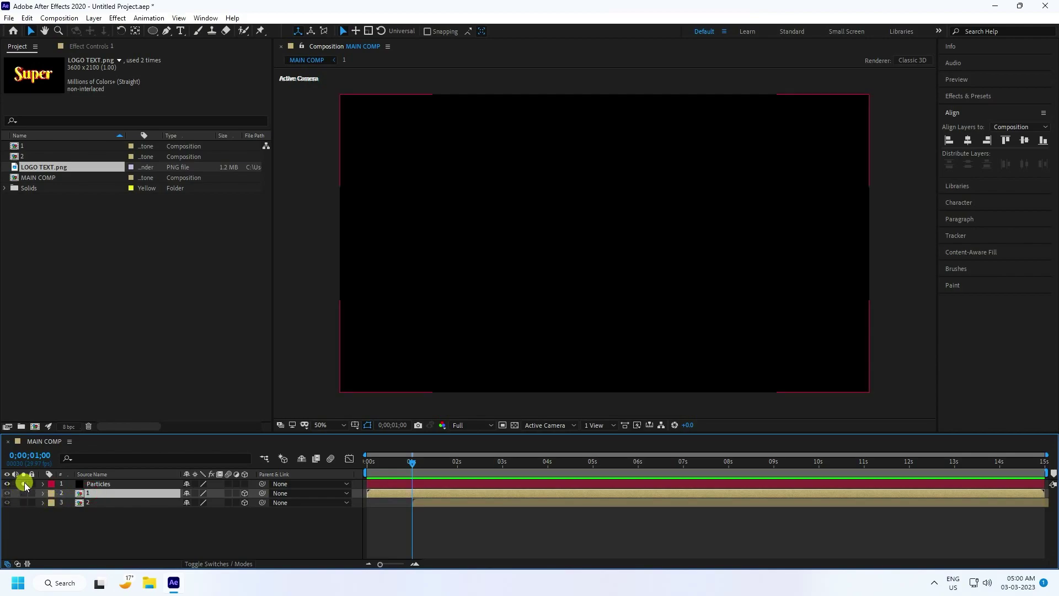
pyautogui.click(7, 493)
pyautogui.click(8, 493)
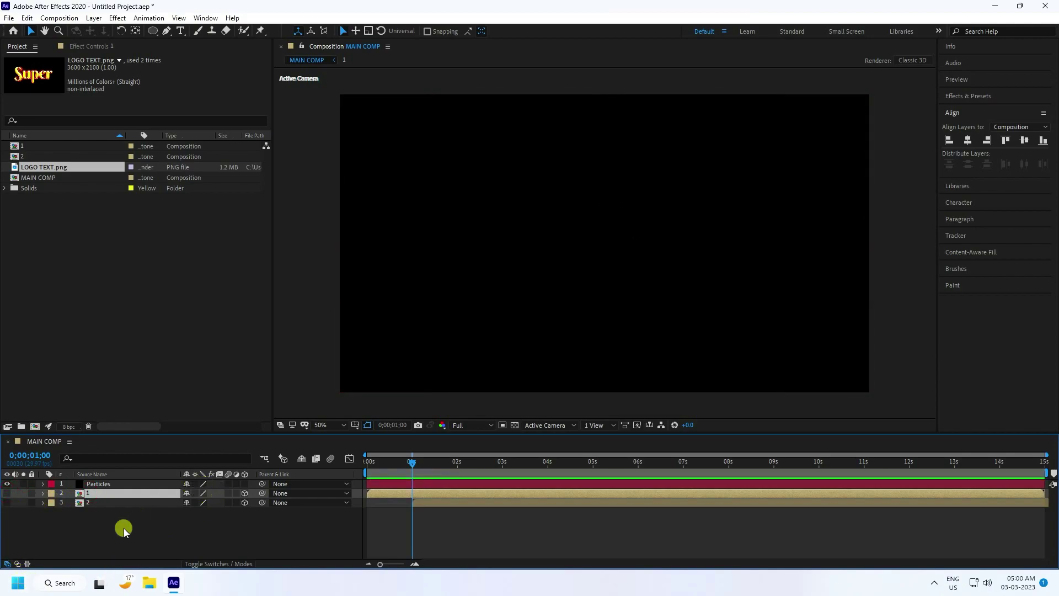
# Apply the RG Trapcode Particular effect to the Particles layer and go to 0;00;02;05
pyautogui.click(106, 485)
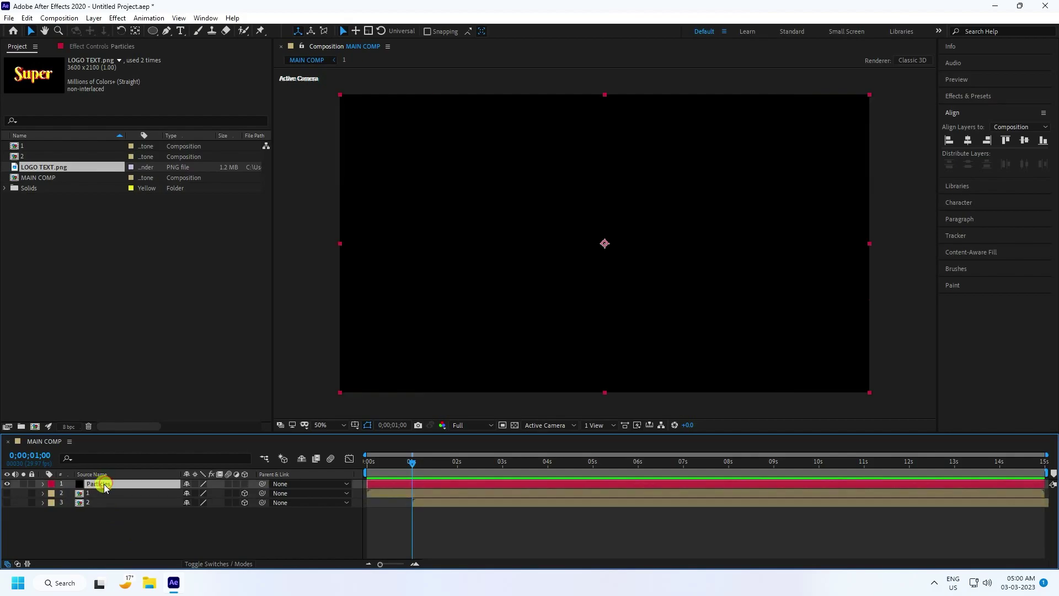
pyautogui.click(123, 19)
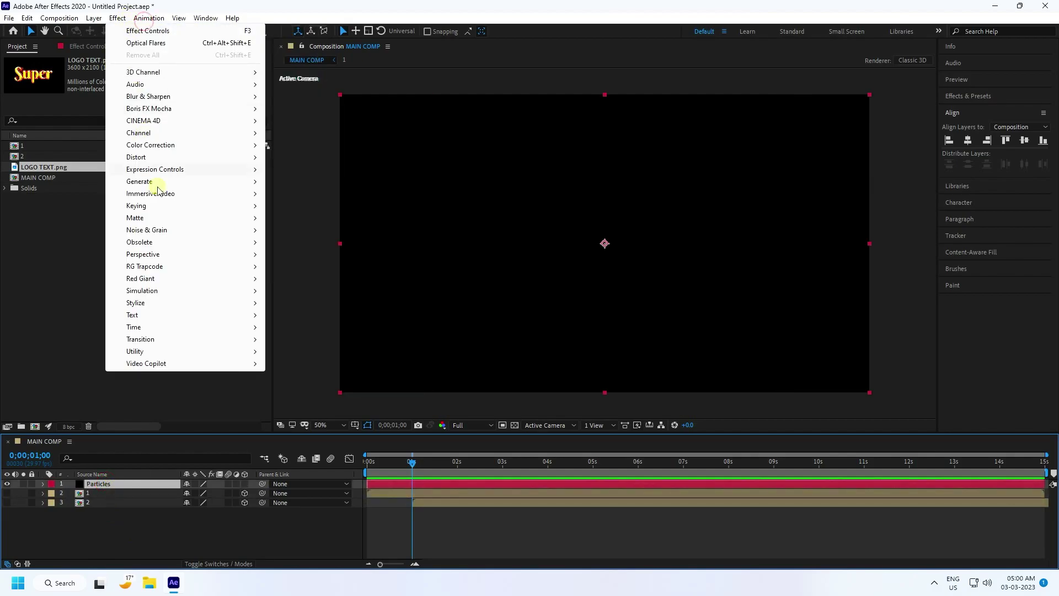
pyautogui.moveTo(160, 267)
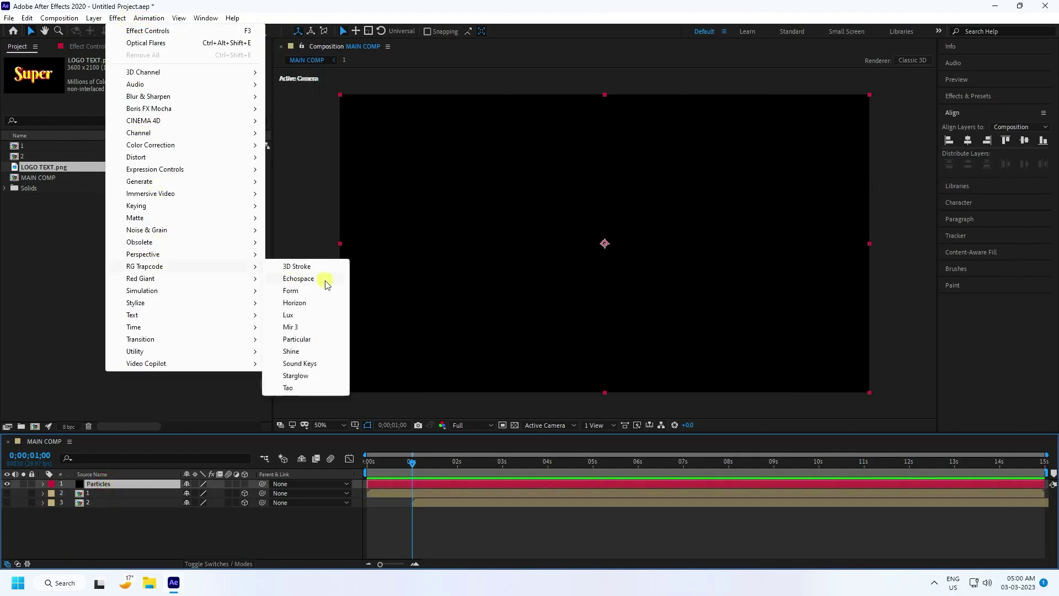
pyautogui.click(298, 339)
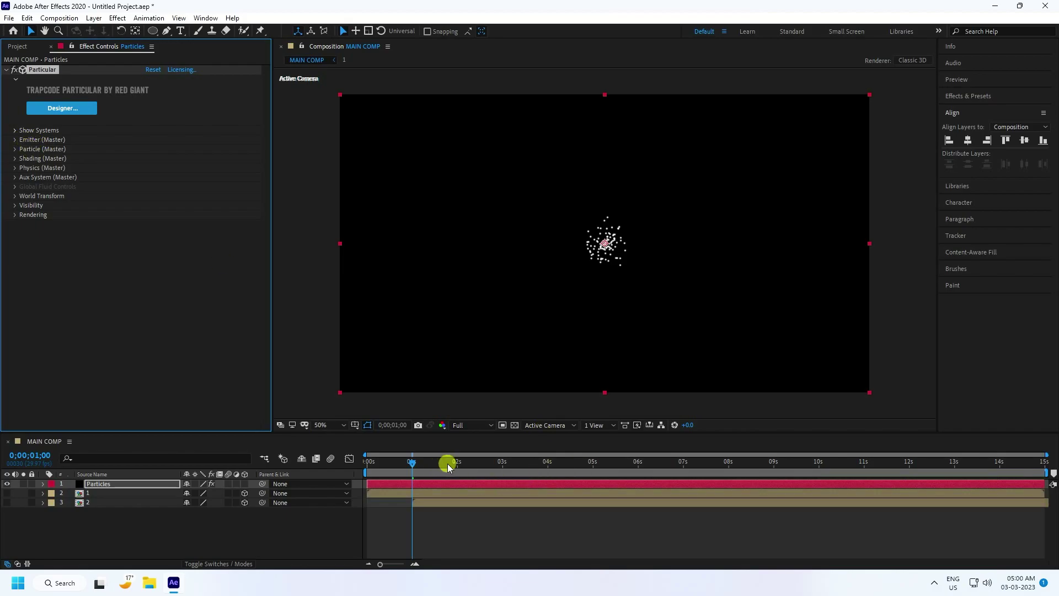
pyautogui.moveTo(453, 461); pyautogui.dragTo(465, 461)
# Set the Particular emitter's Particles/sec to 100000
pyautogui.click(15, 140)
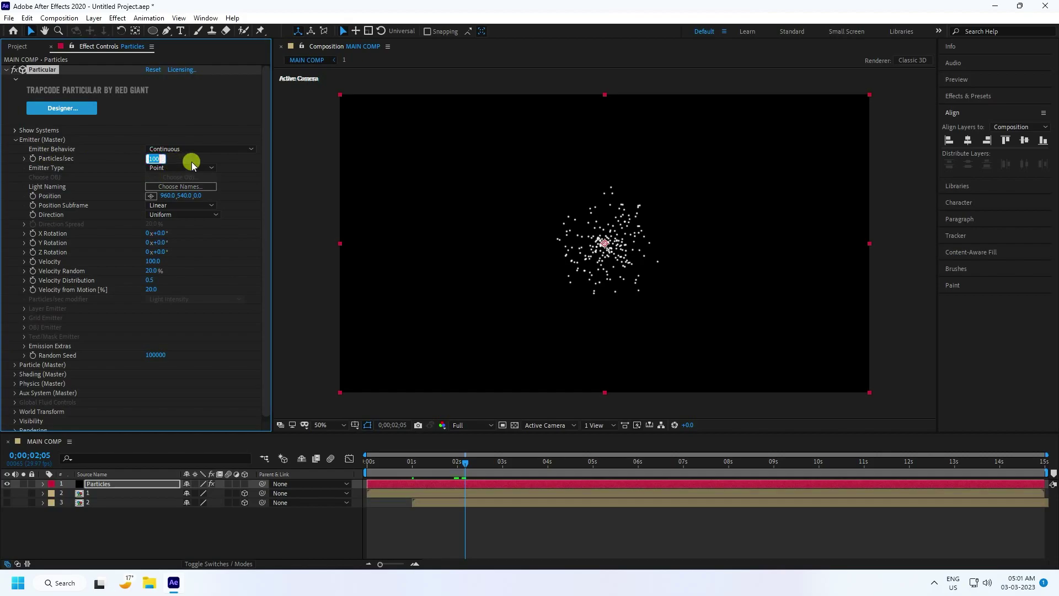
pyautogui.press('Right')
pyautogui.write('000')
pyautogui.press('Return')
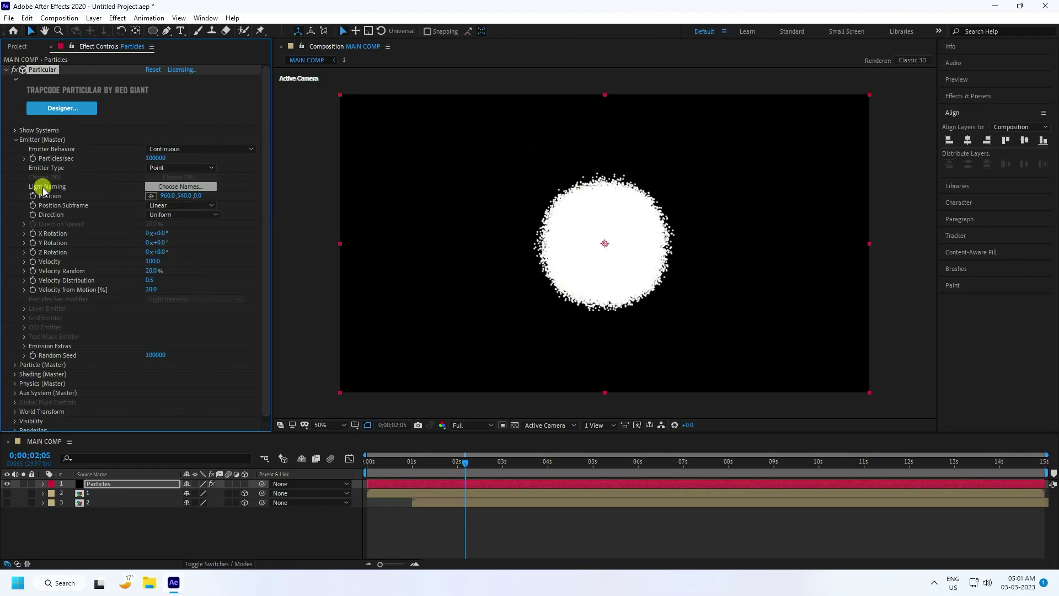
# Change the emitter type to Layer and choose pre-comp 1 as the layer emitter
pyautogui.click(176, 169)
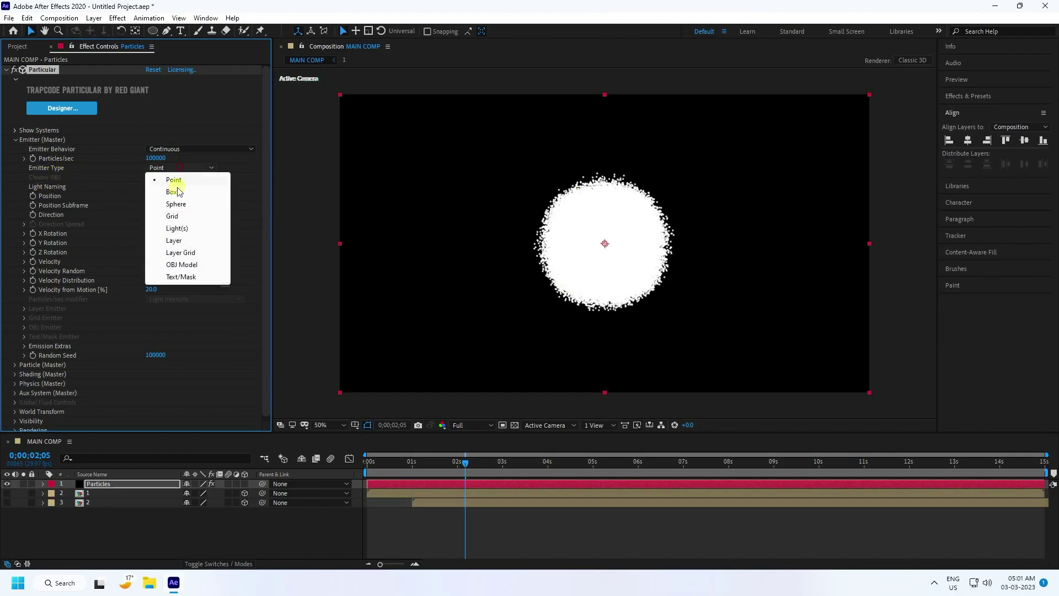
pyautogui.click(174, 241)
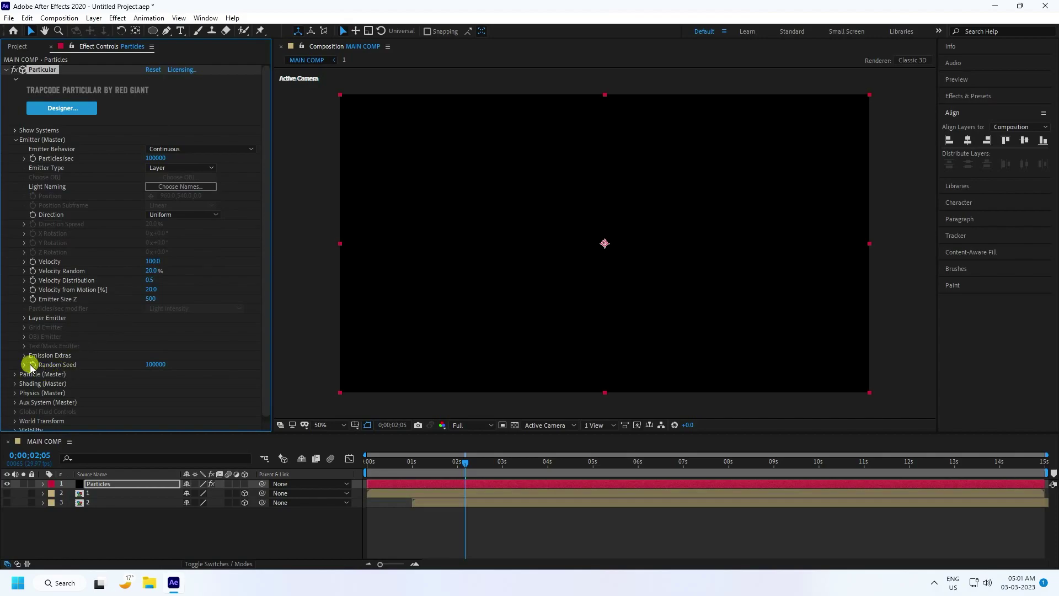
pyautogui.click(23, 318)
pyautogui.click(162, 329)
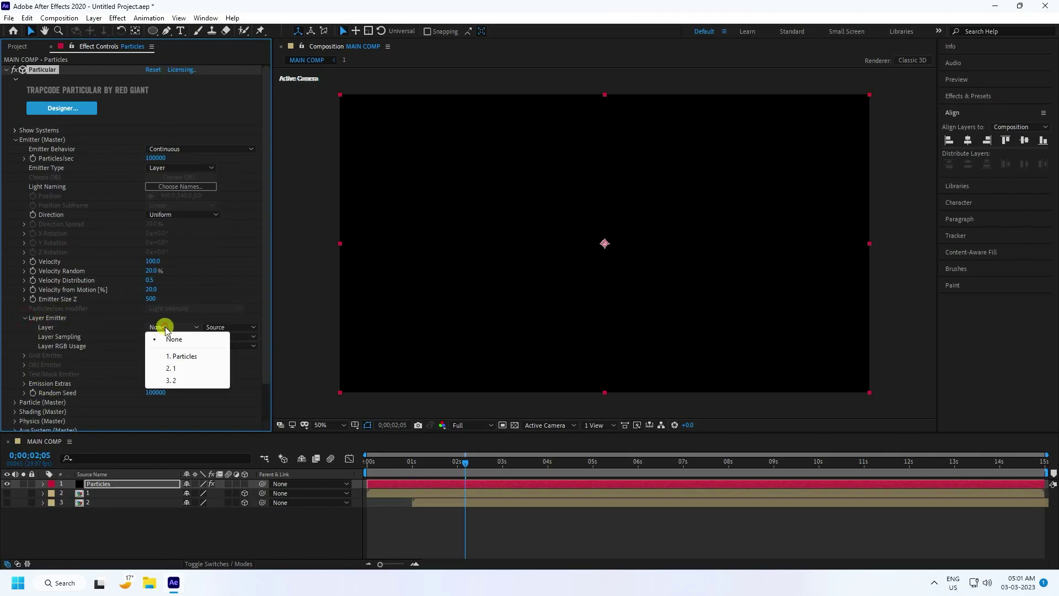
pyautogui.click(179, 371)
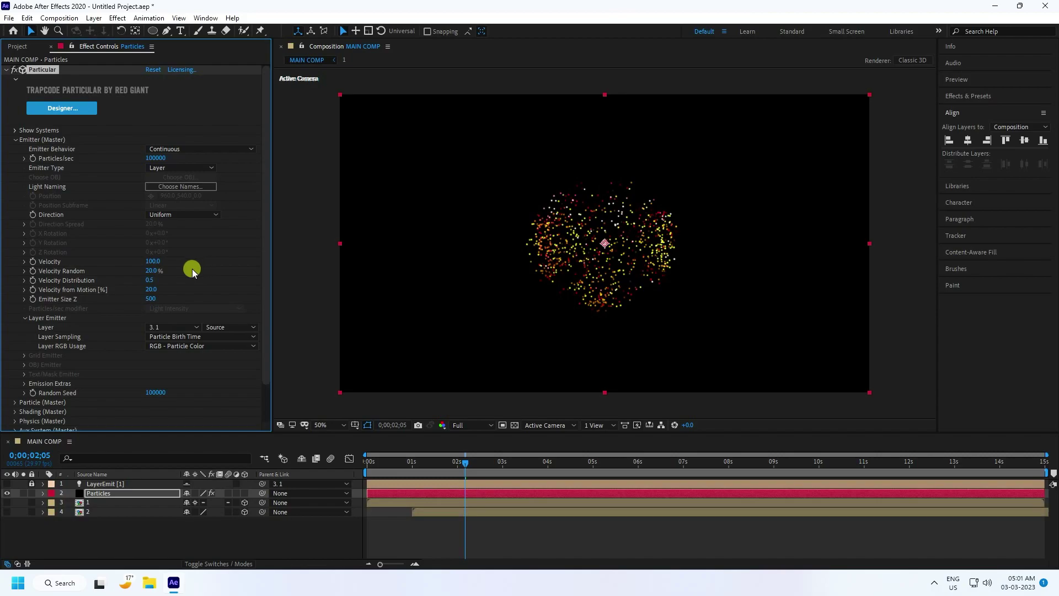
# Set the particle size to 8, sphere feather to 0 and size random to 100%, and preview from the start
pyautogui.click(15, 140)
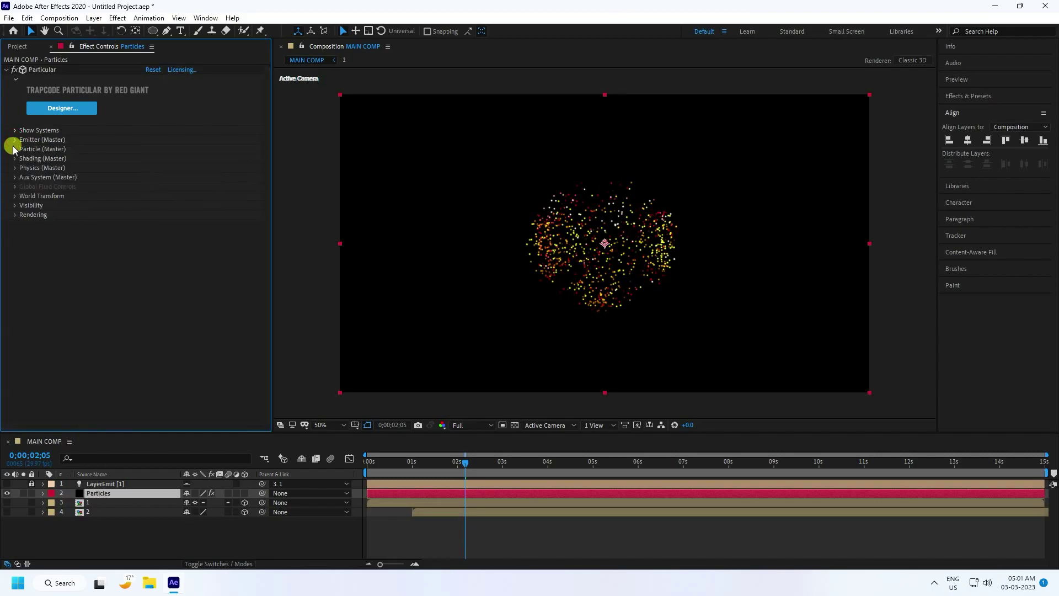
pyautogui.click(15, 150)
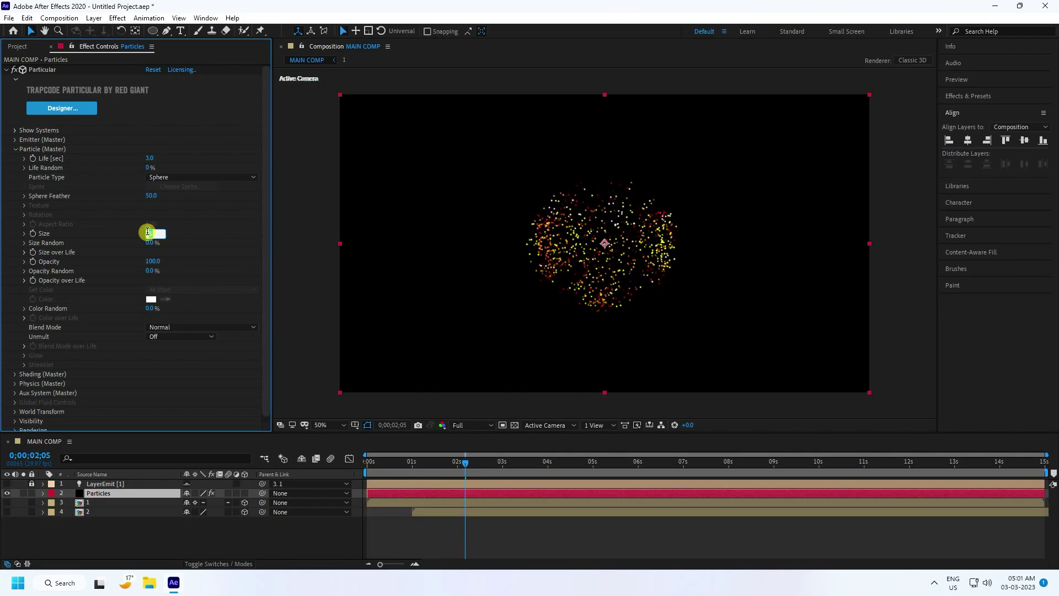
pyautogui.write('8')
pyautogui.press('Return')
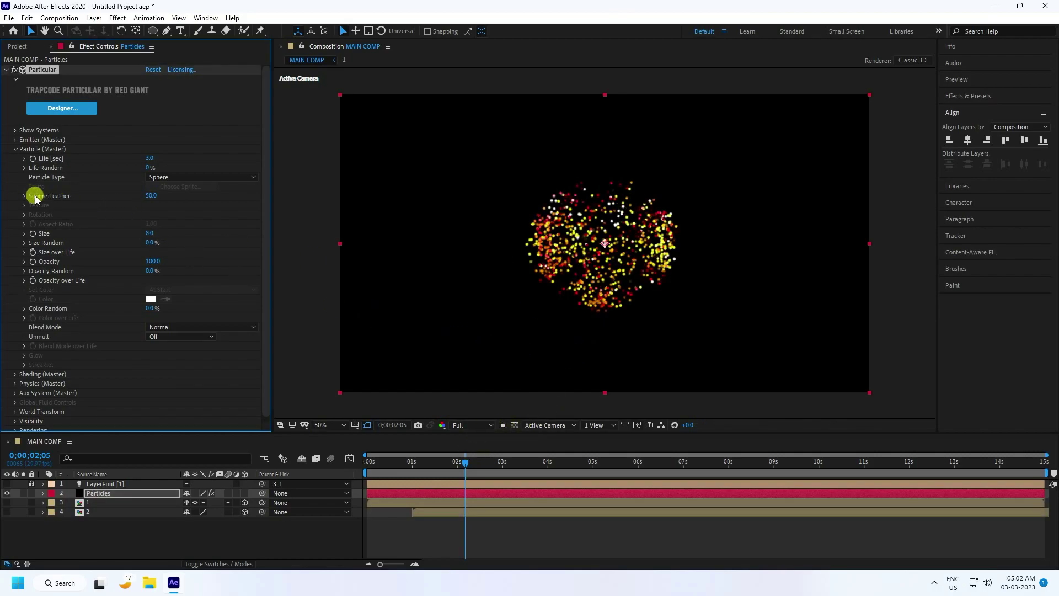
pyautogui.moveTo(153, 198); pyautogui.dragTo(83, 205)
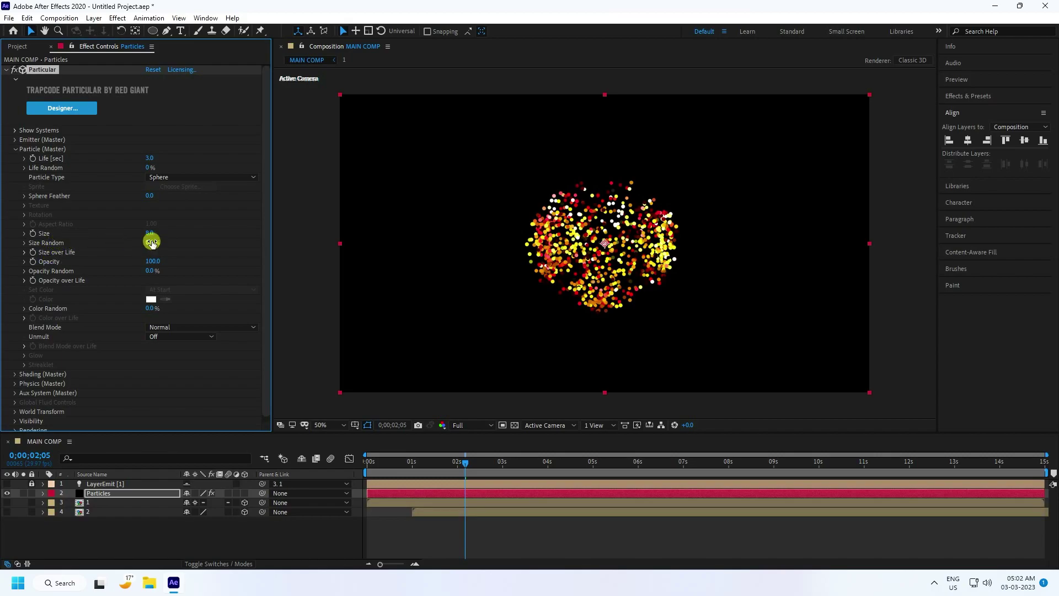
pyautogui.moveTo(217, 236); pyautogui.dragTo(244, 234)
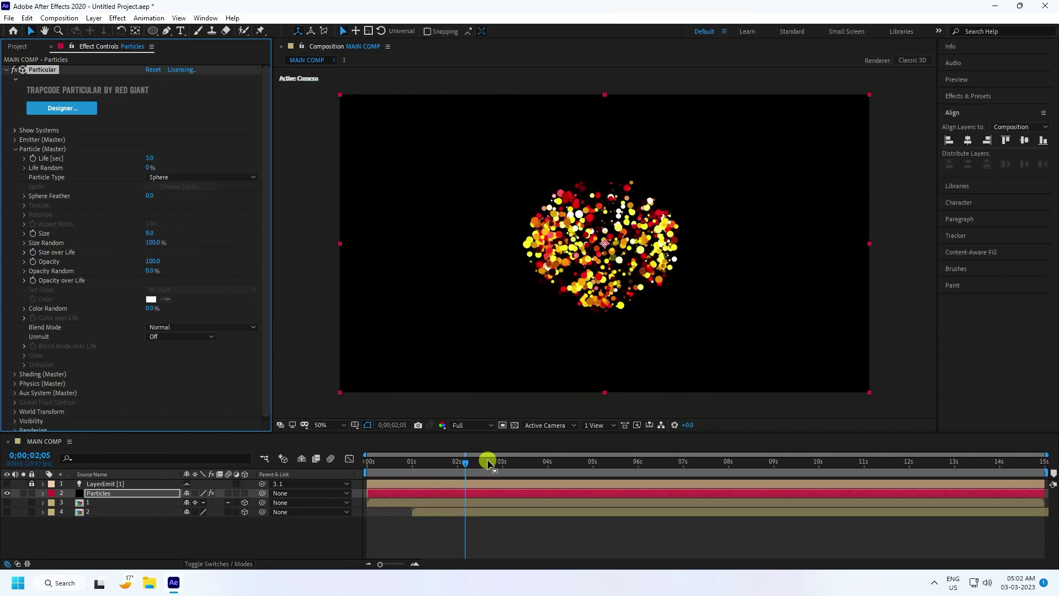
pyautogui.moveTo(463, 463); pyautogui.dragTo(272, 463)
pyautogui.press('space')
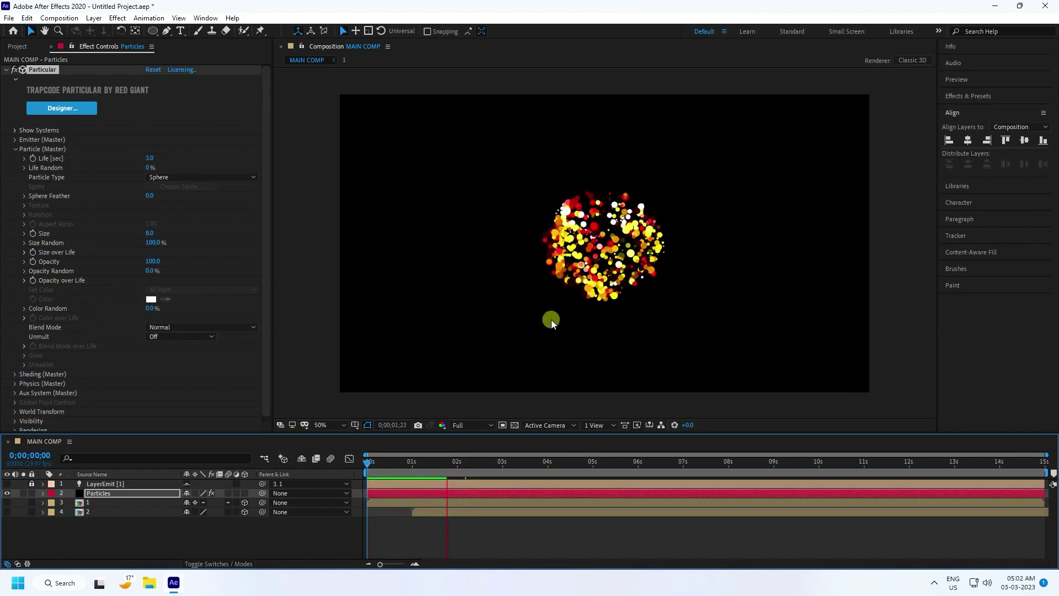
# Turn on Shadowlet for Main in Particular's shading settings and stop the preview
pyautogui.click(16, 149)
pyautogui.click(15, 158)
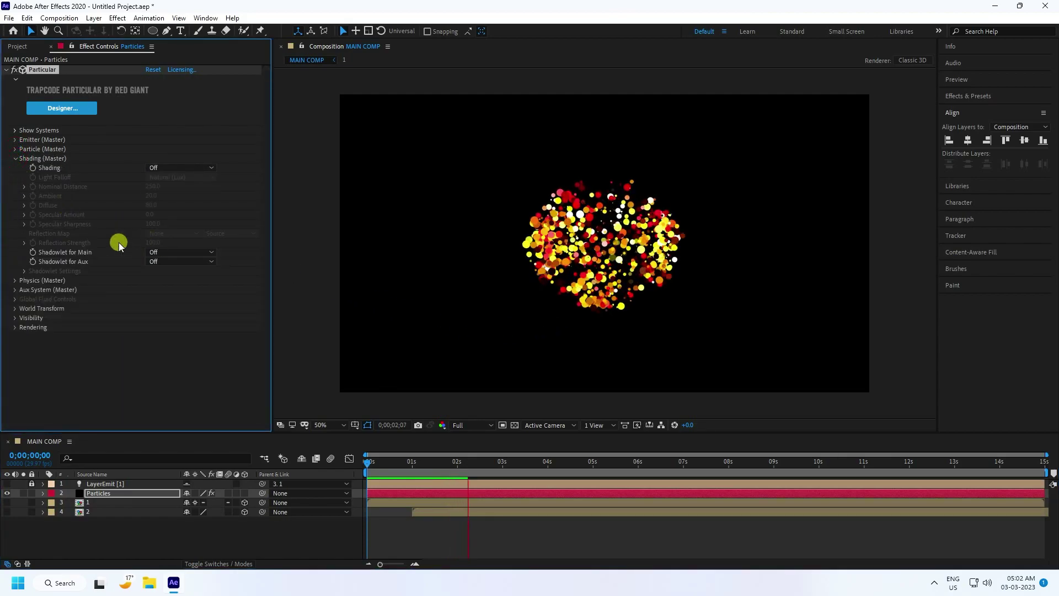
pyautogui.click(177, 252)
pyautogui.click(168, 273)
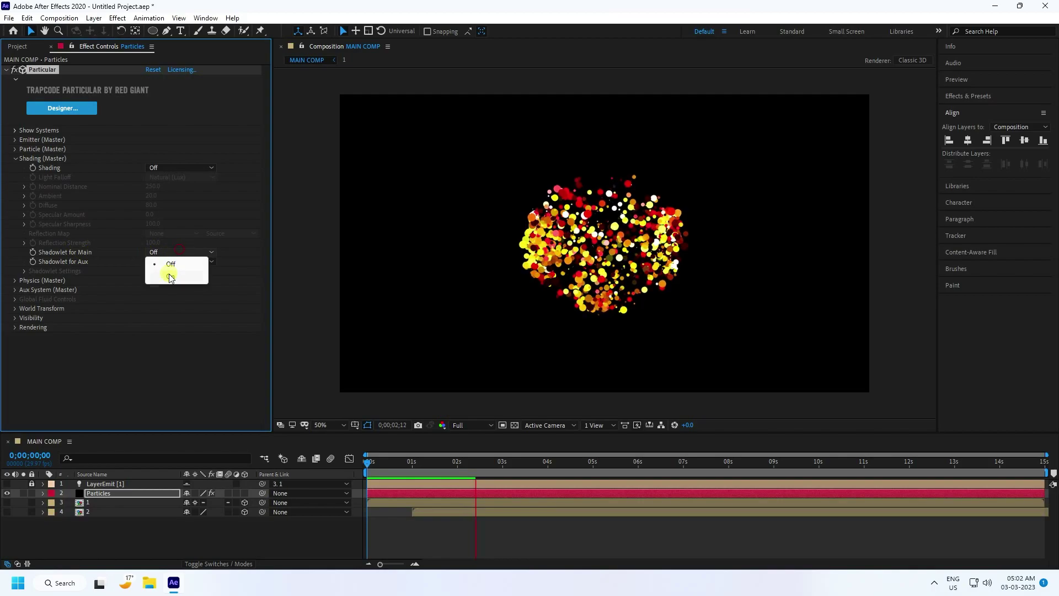
pyautogui.click(15, 158)
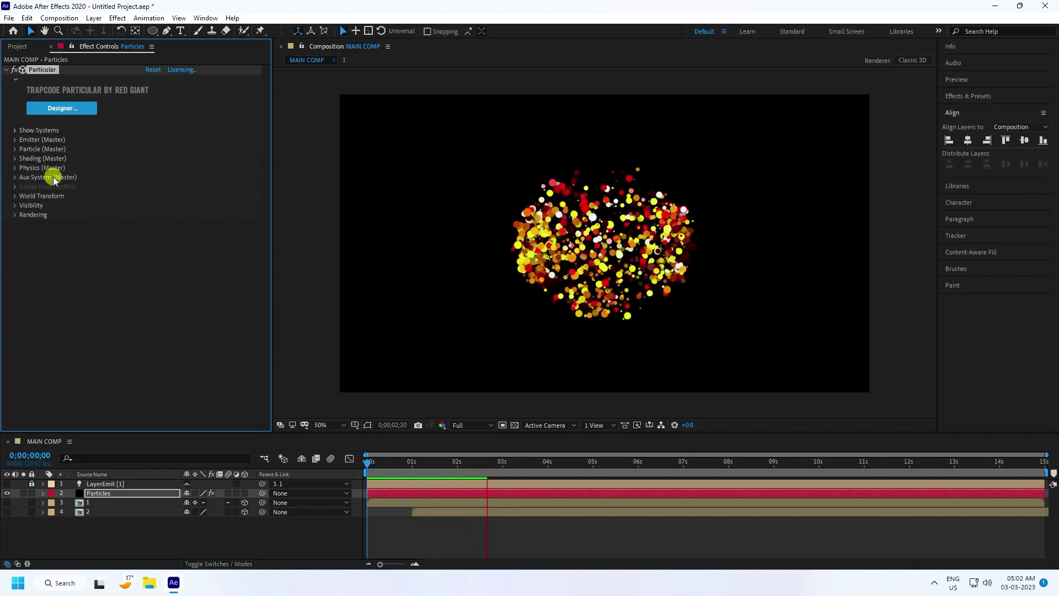
pyautogui.click(525, 369)
# Set Particular's physics model to Fluid and save the project
pyautogui.click(15, 169)
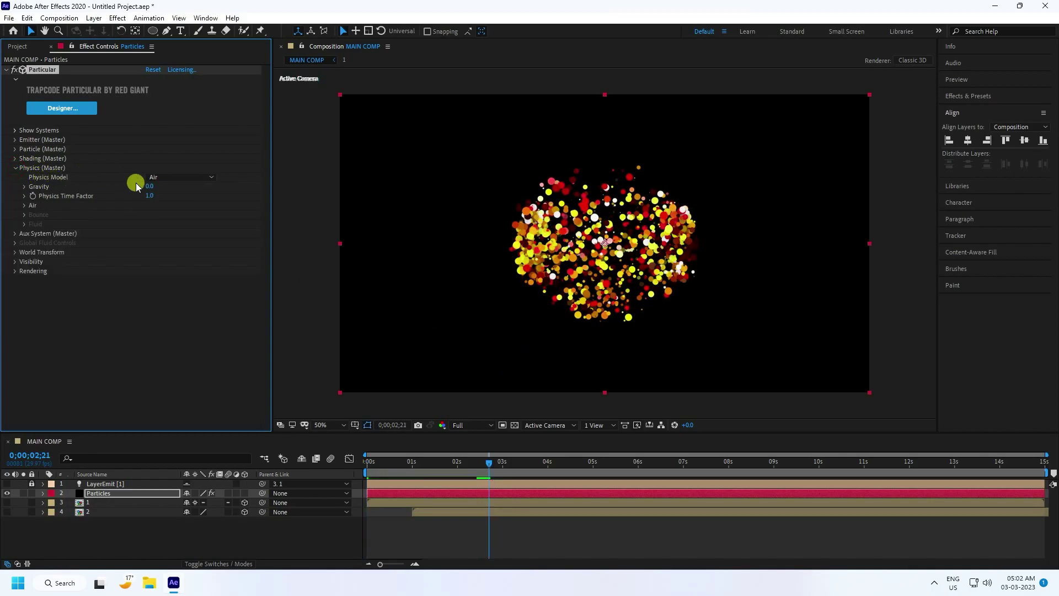
pyautogui.click(186, 177)
pyautogui.click(172, 214)
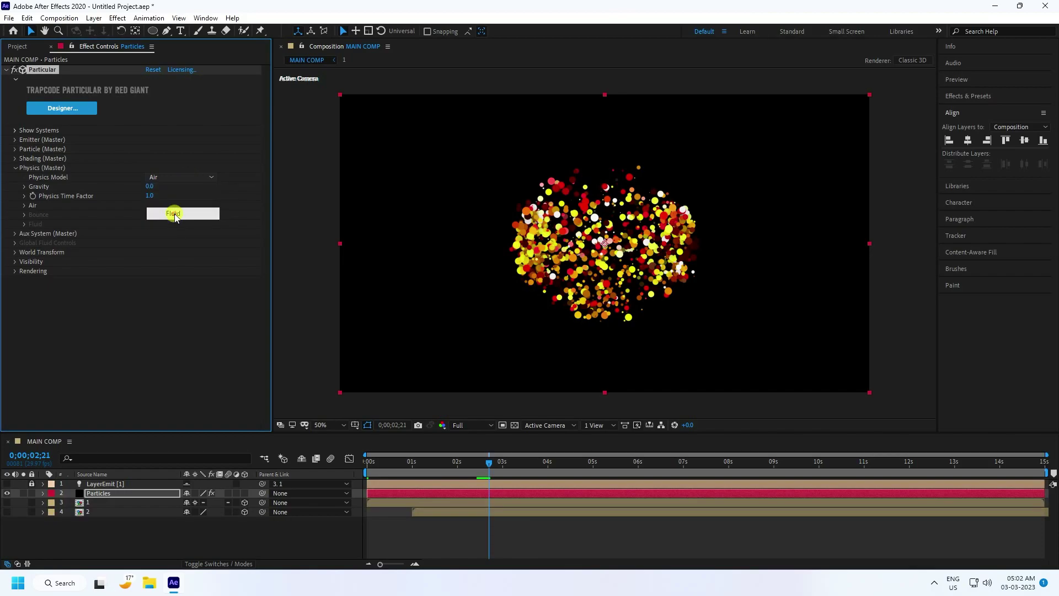
pyautogui.press('pageup')
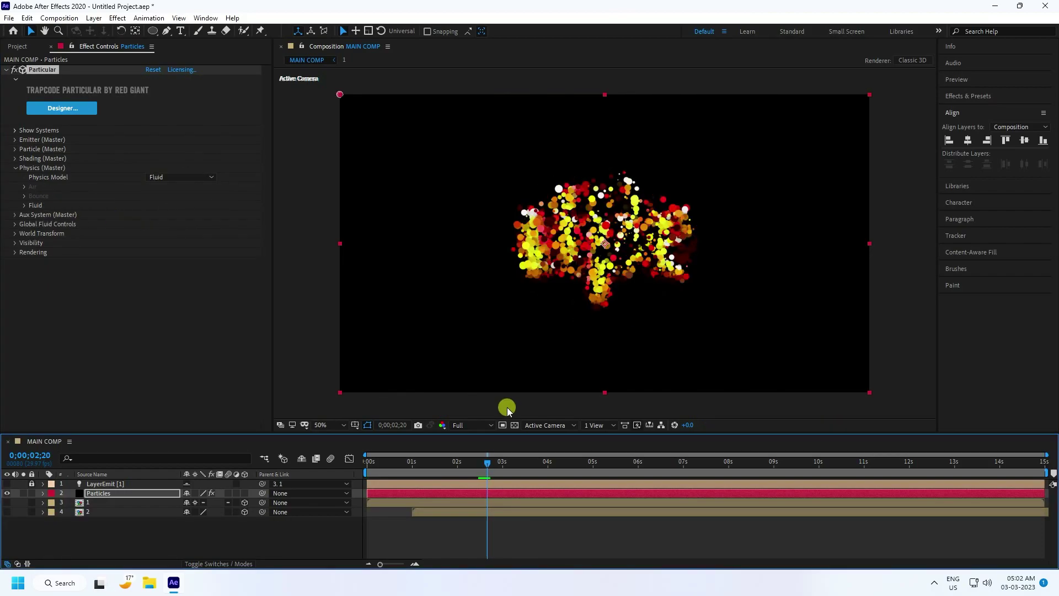
pyautogui.click(500, 401)
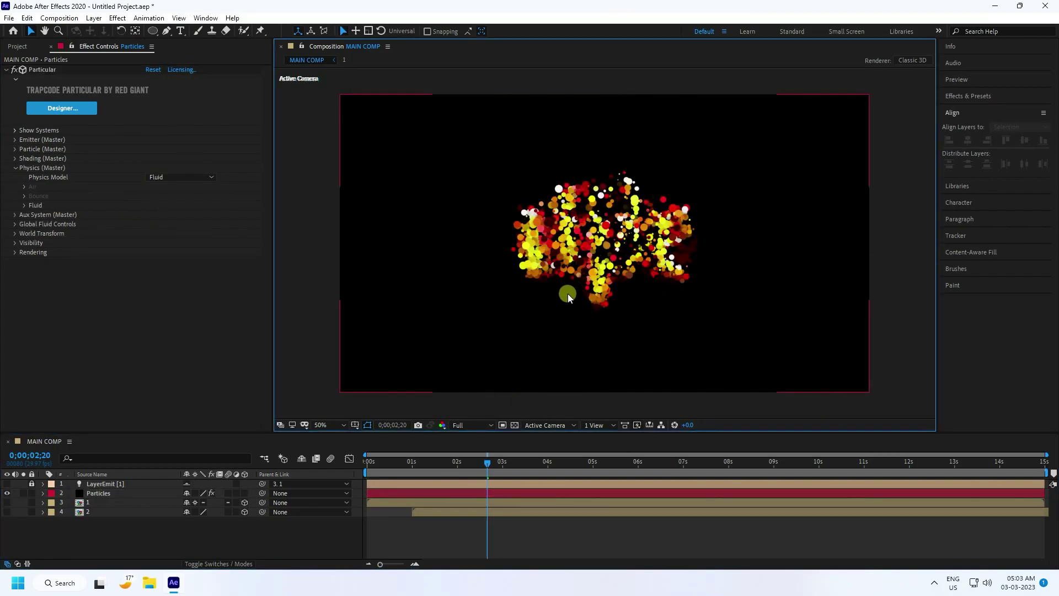
pyautogui.hotkey('ctrl', 's')
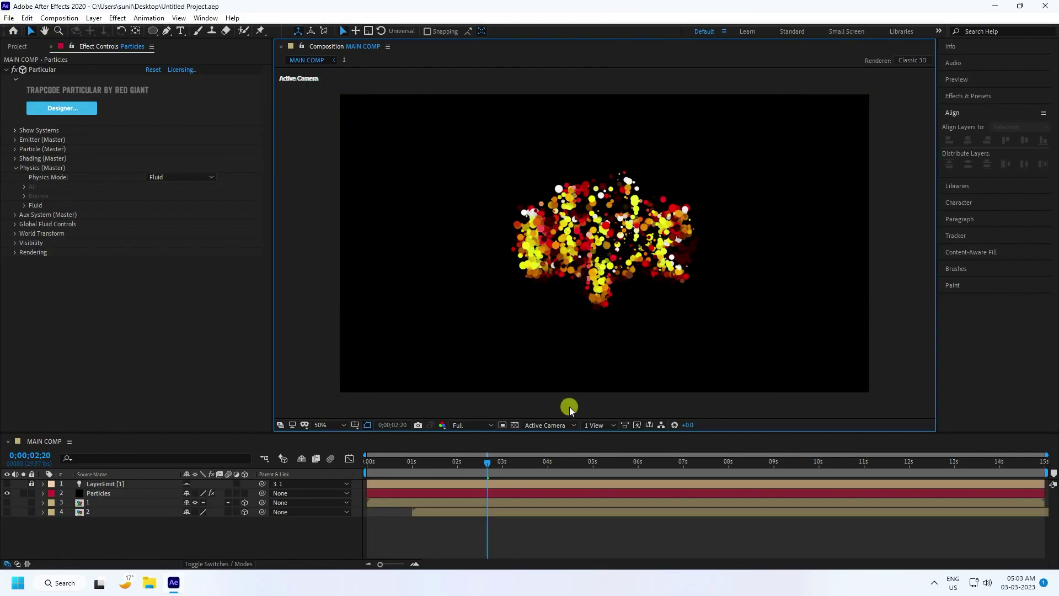
# Switch the fluid's Random Swirl to XYZ Individual and set Random Swirl X, Y and Z to 100 each
pyautogui.click(24, 205)
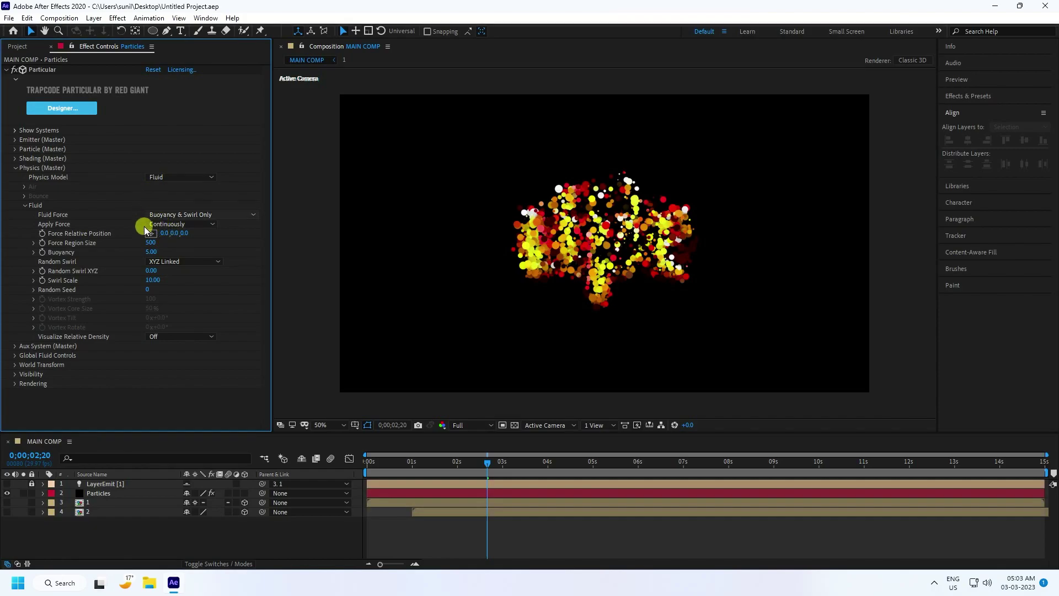
pyautogui.click(194, 260)
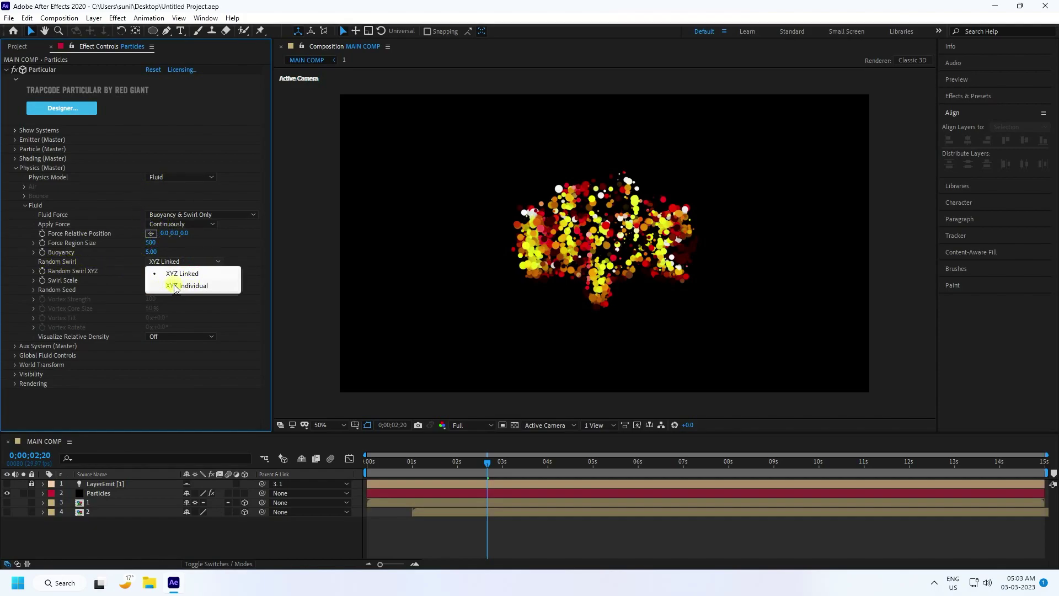
pyautogui.click(193, 286)
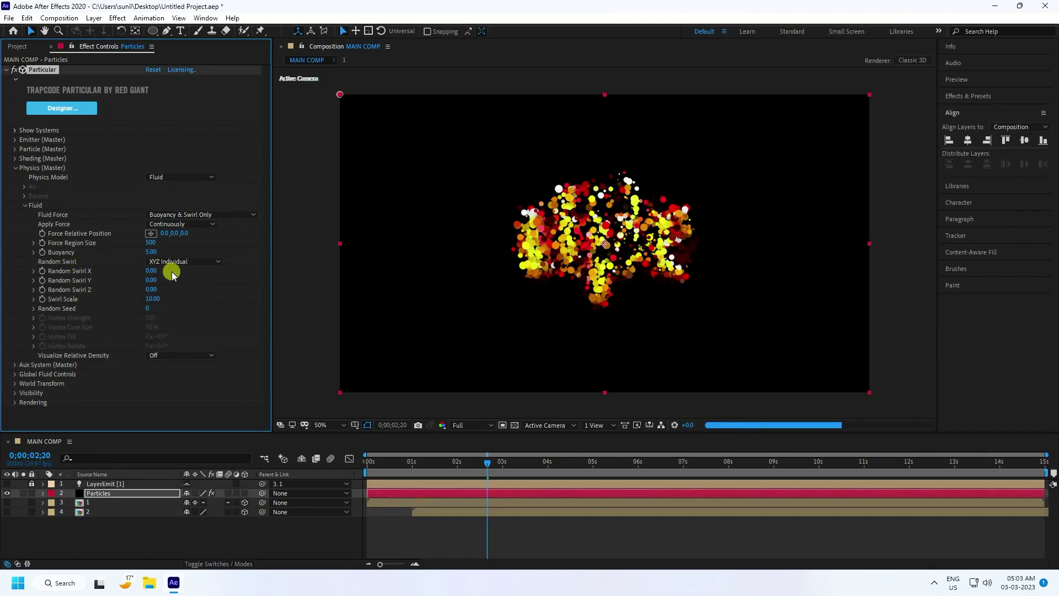
pyautogui.click(151, 271)
pyautogui.write('100')
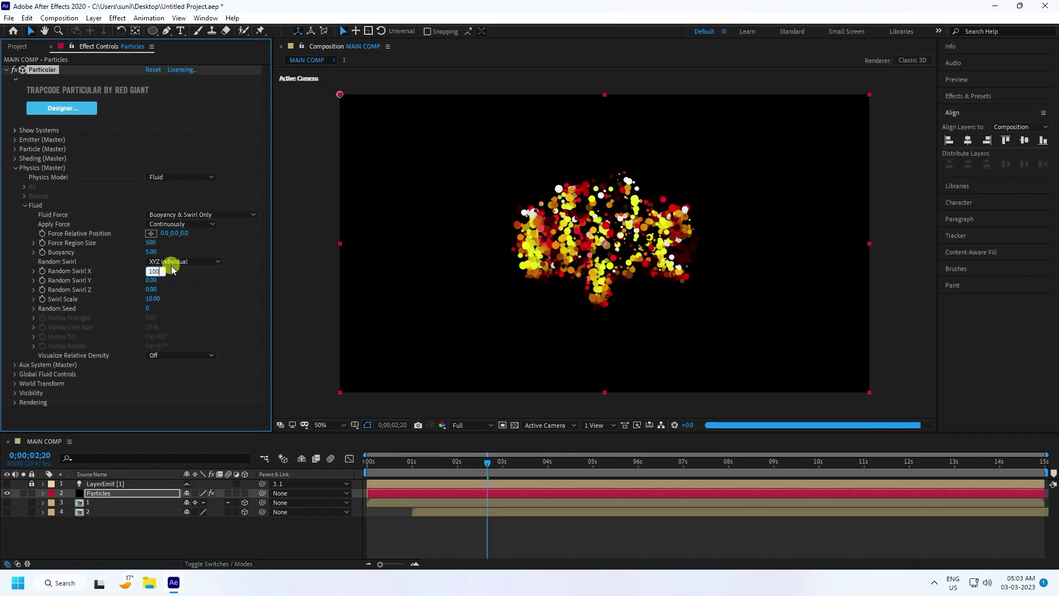
pyautogui.press('Tab')
pyautogui.write('100')
pyautogui.press('Tab')
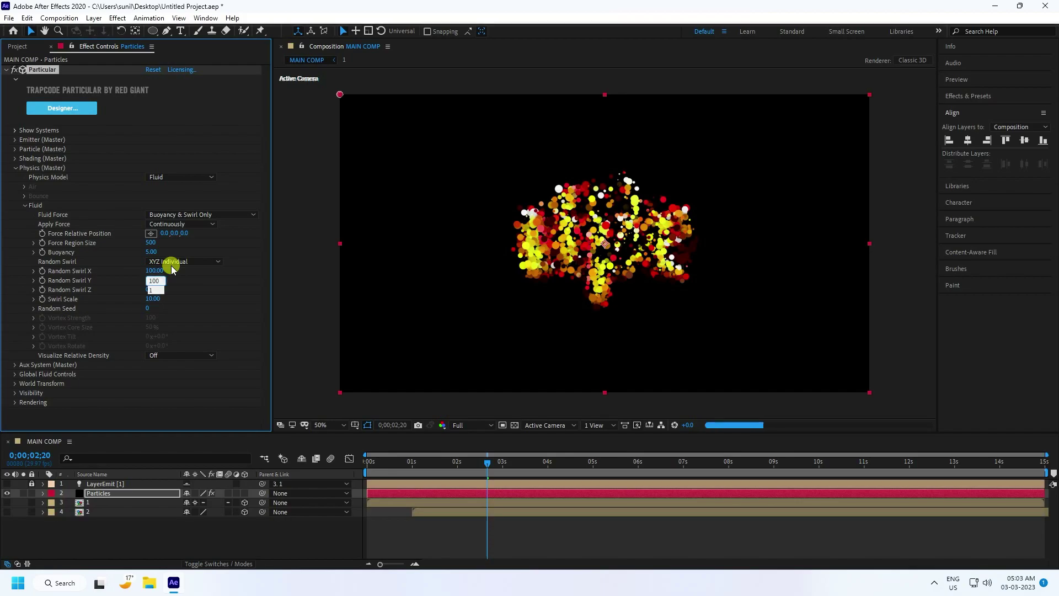
pyautogui.write('100')
pyautogui.press('Return')
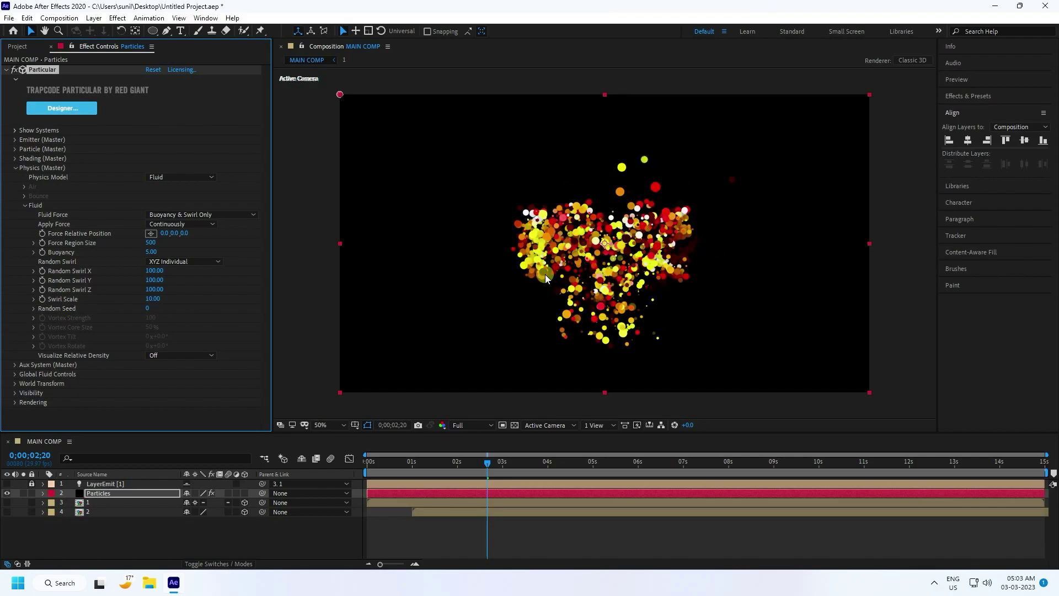
# Set the fluid's buoyancy to 10 and go to 0;00;02;09 to check the particles
pyautogui.click(44, 252)
pyautogui.press('Tab')
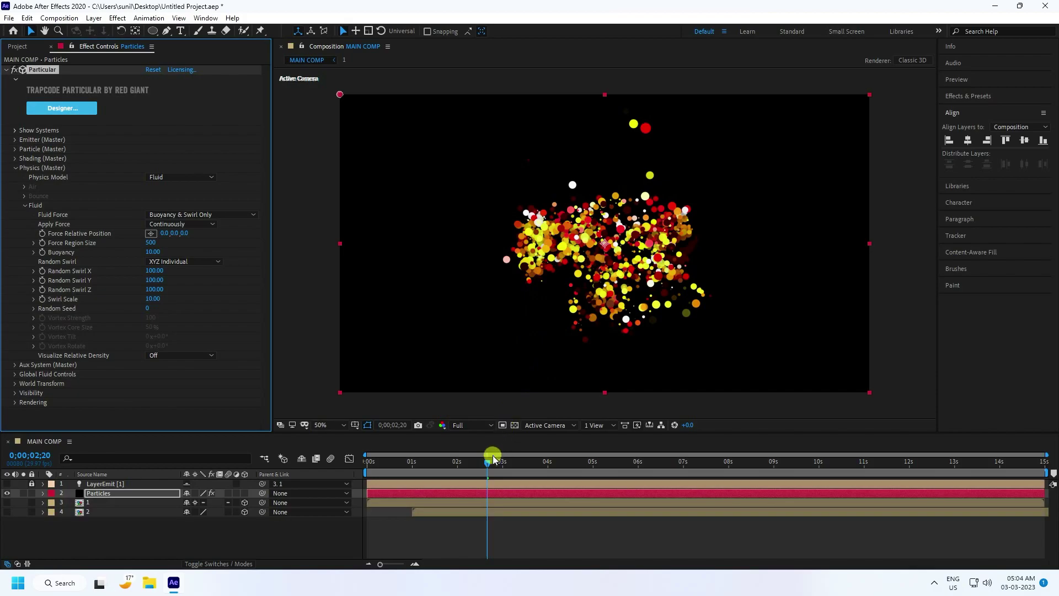
pyautogui.moveTo(487, 464); pyautogui.dragTo(472, 463)
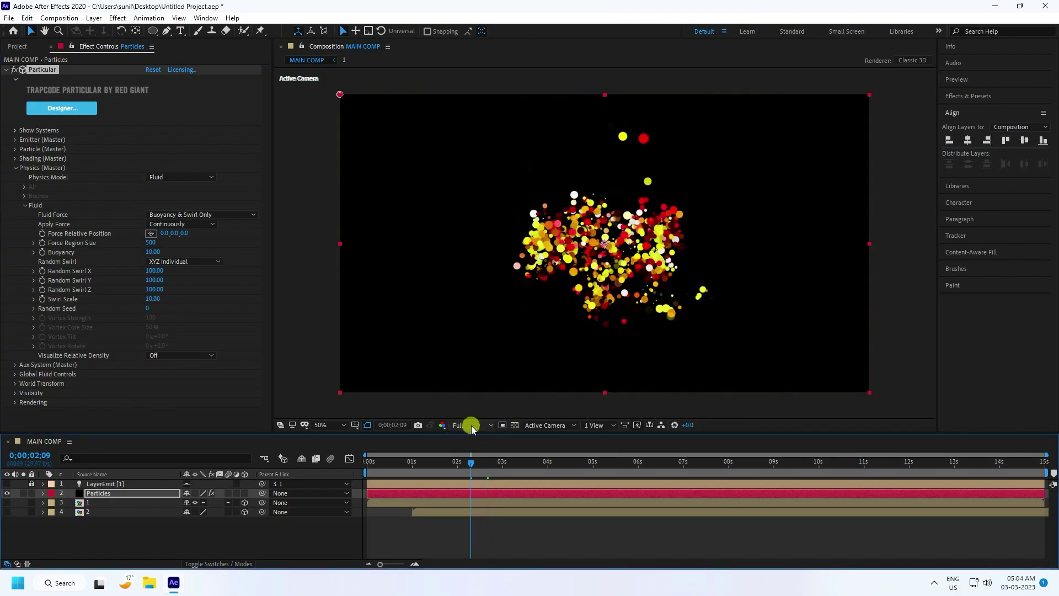
# Set the viewer resolution to Half and preview the fluid particles from the start of the composition
pyautogui.click(462, 426)
pyautogui.click(471, 464)
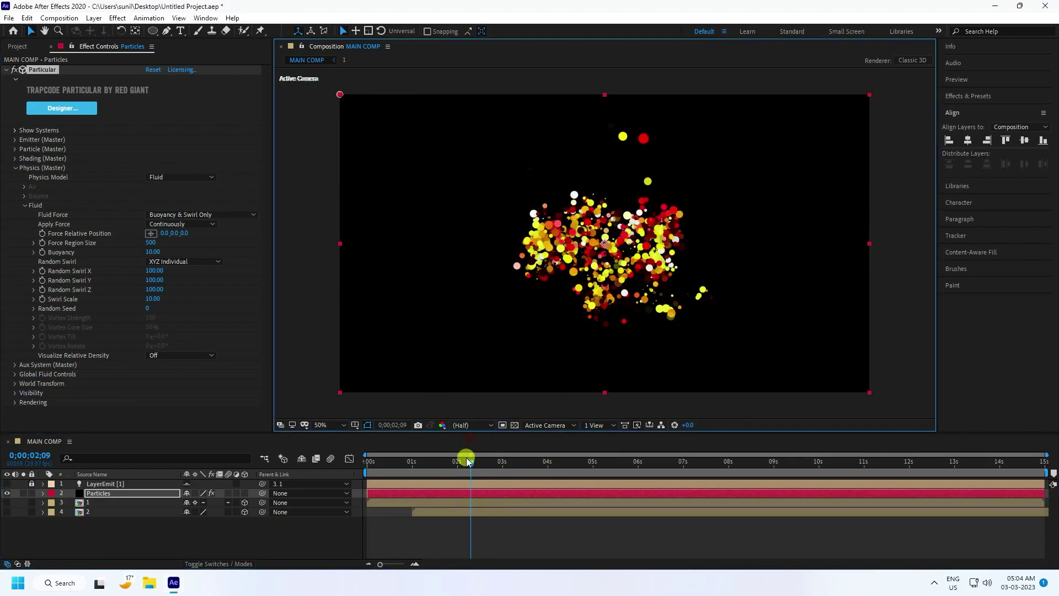
pyautogui.moveTo(447, 468); pyautogui.dragTo(326, 491)
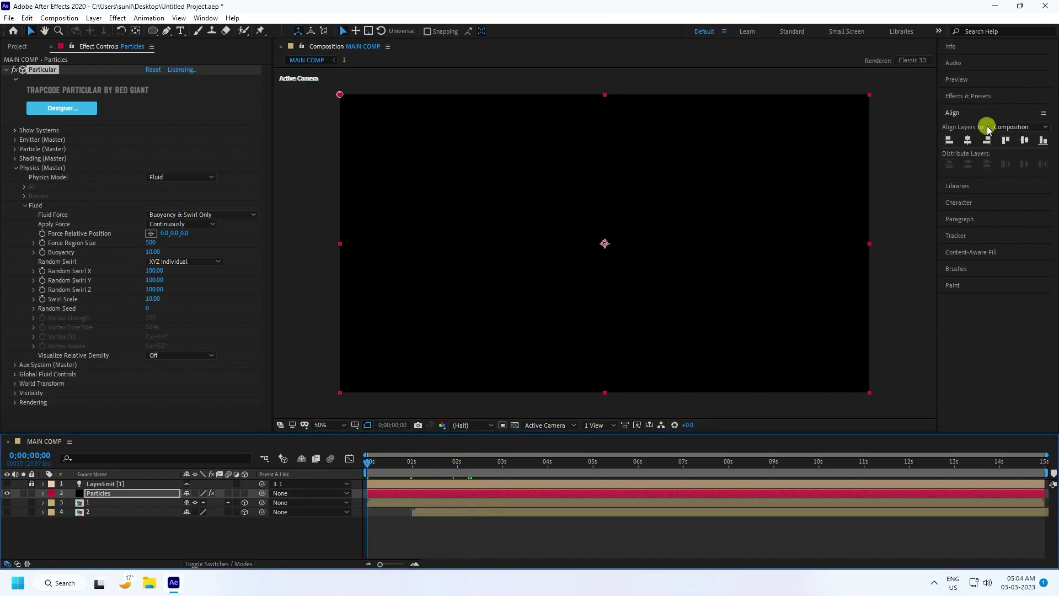
pyautogui.click(956, 81)
pyautogui.press('space')
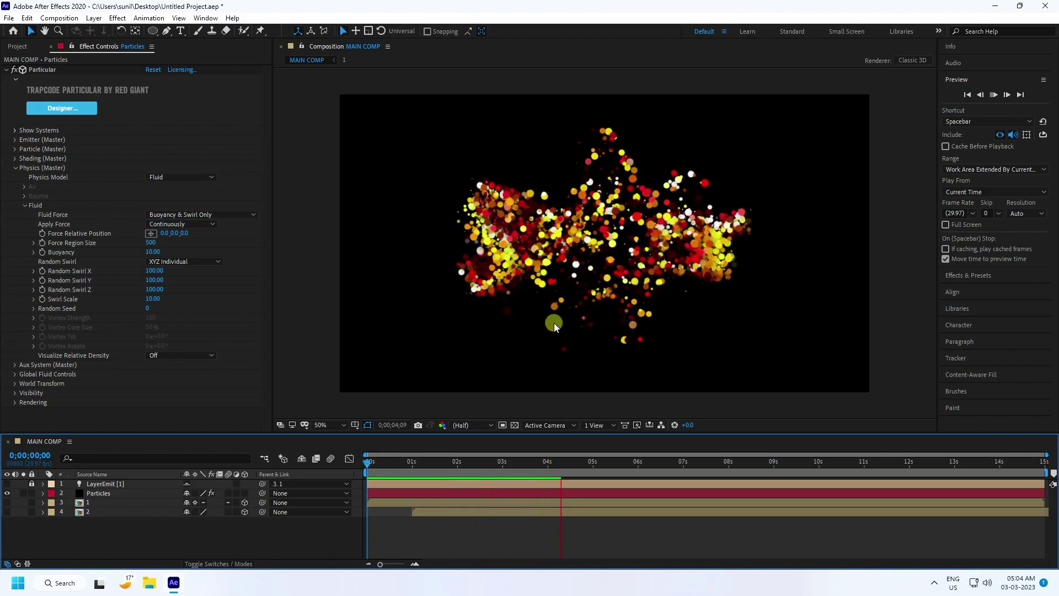
# Create a 1920 x 1080 black solid named BG and place it below all other layers
pyautogui.rightClick(135, 536)
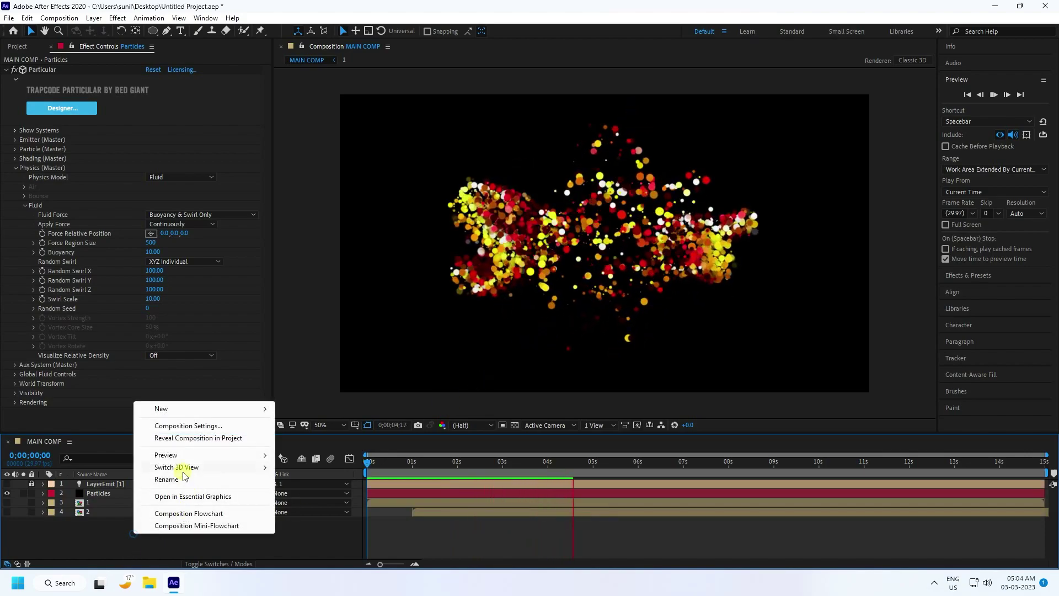
pyautogui.moveTo(230, 408)
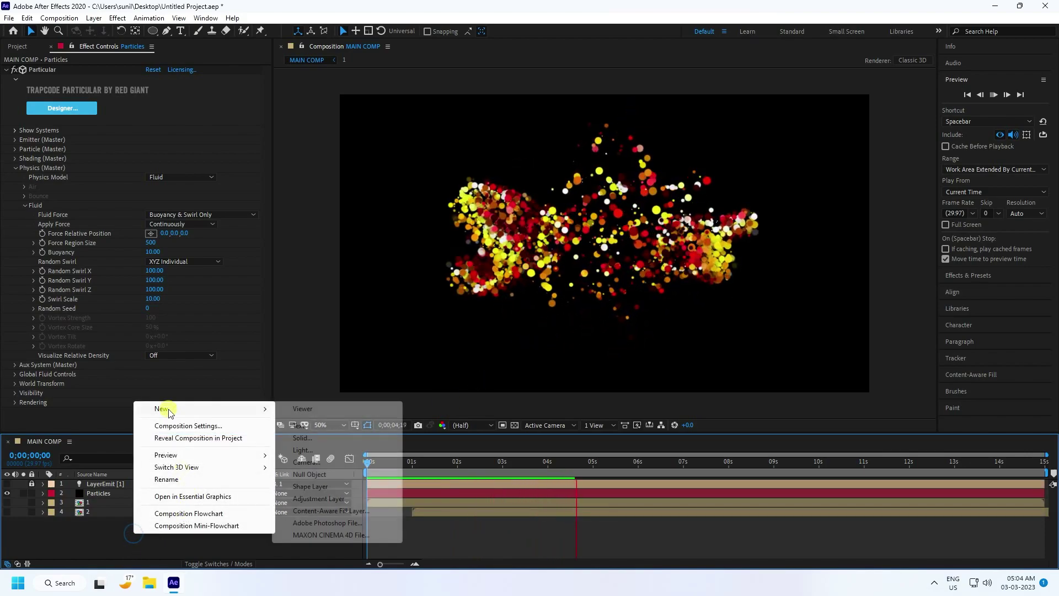
pyautogui.click(305, 438)
pyautogui.write('BG')
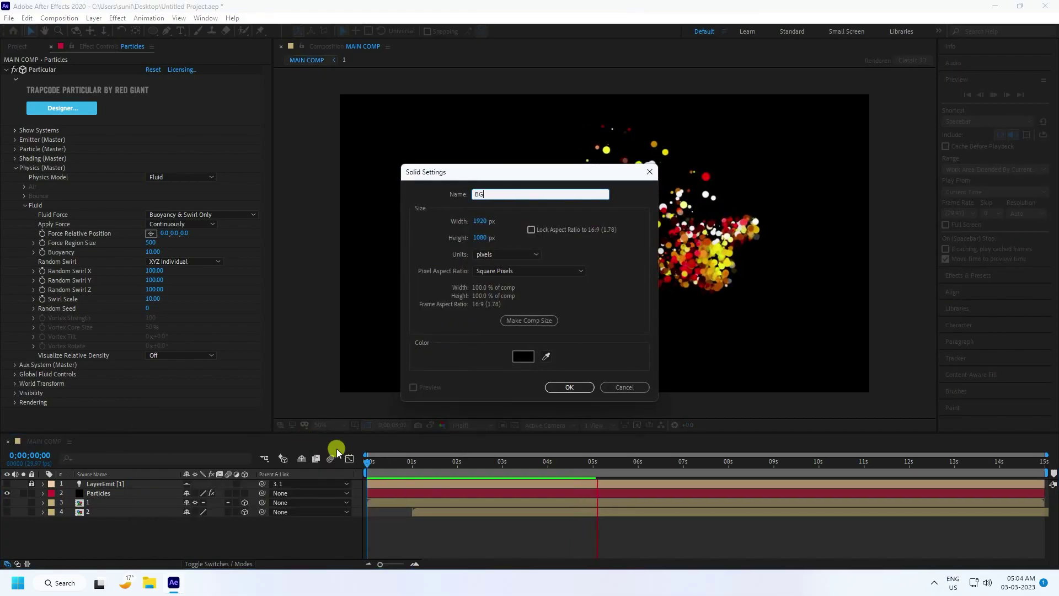
pyautogui.click(568, 388)
pyautogui.moveTo(107, 484); pyautogui.dragTo(107, 544)
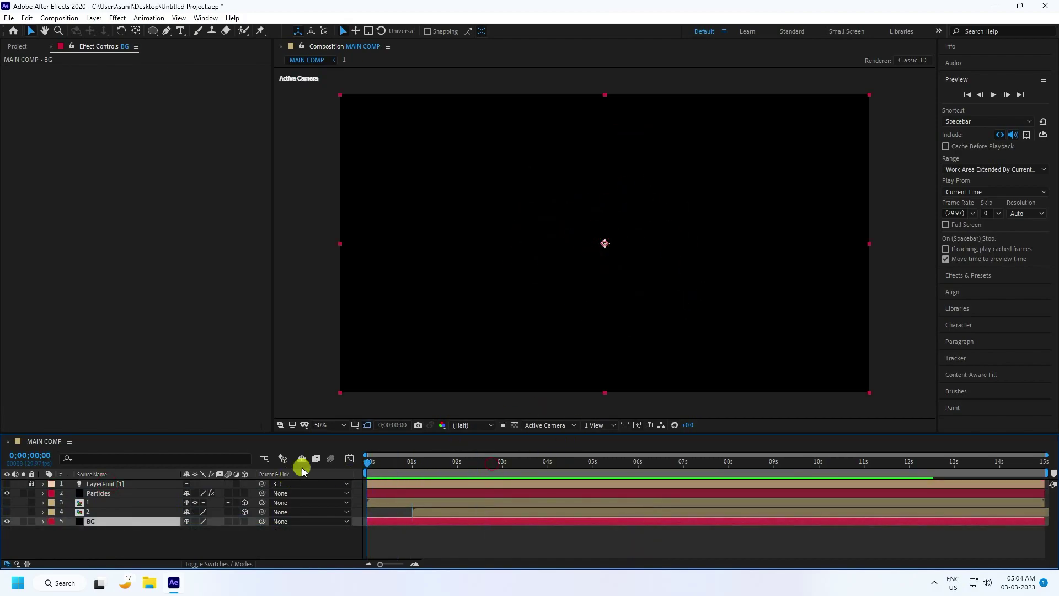
# Apply the Gradient Ramp effect to the BG layer and set its ramp shape to Radial Ramp
pyautogui.click(953, 278)
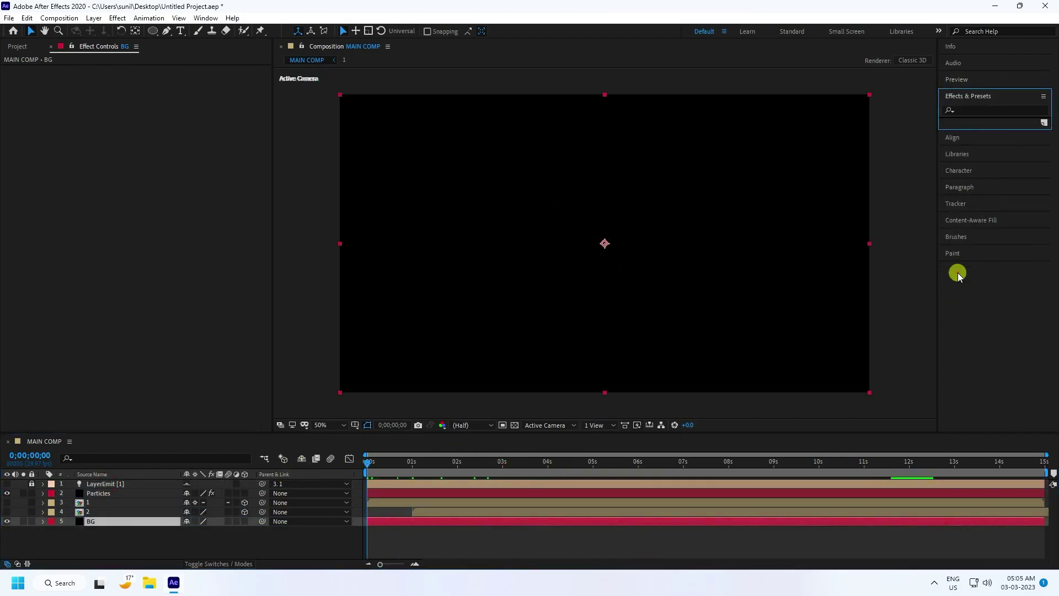
pyautogui.click(974, 112)
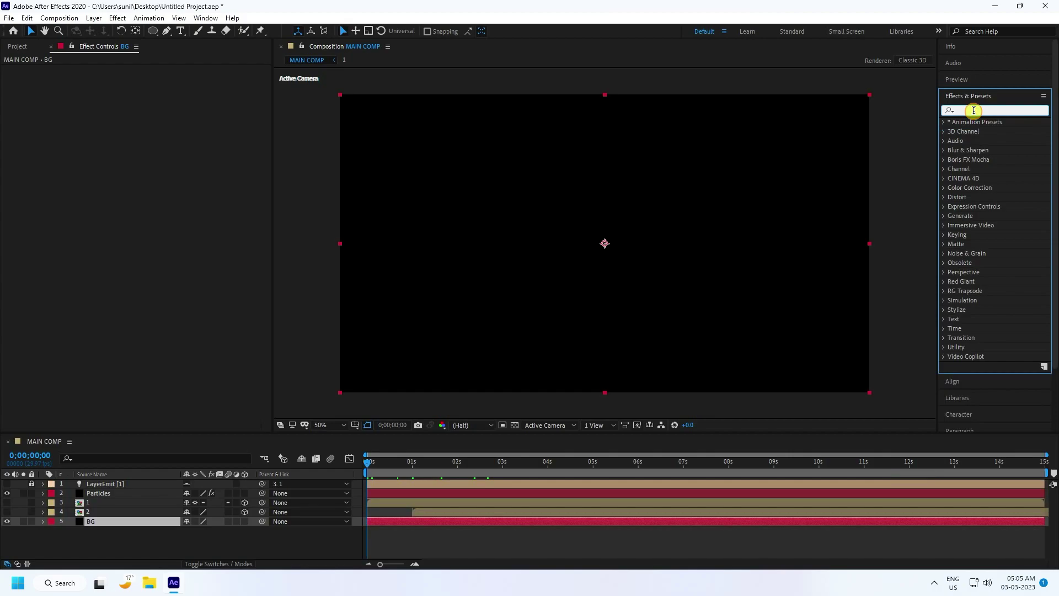
pyautogui.write('ramp')
pyautogui.click(989, 135)
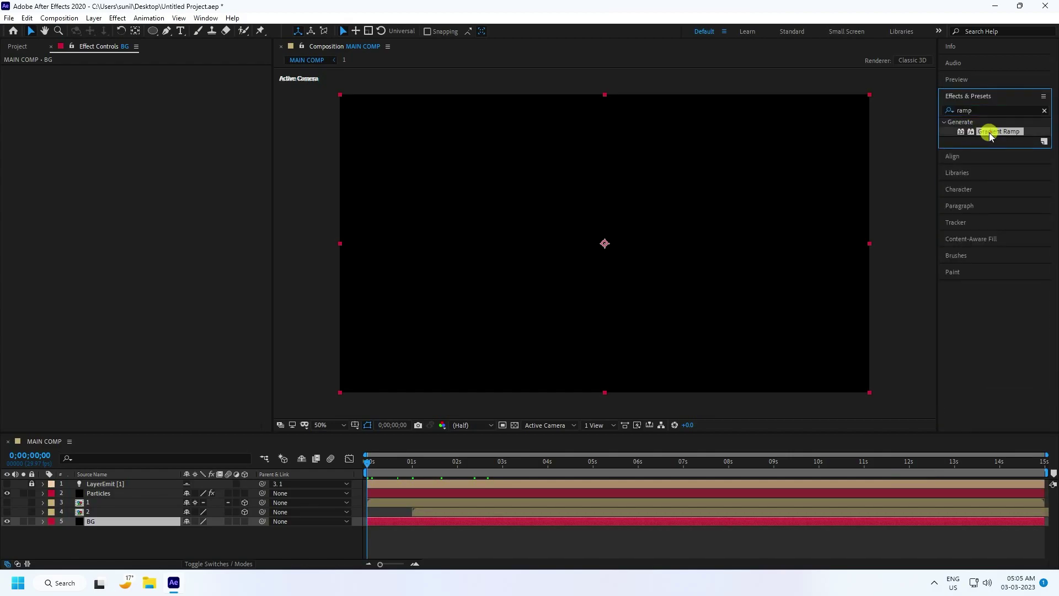
pyautogui.moveTo(989, 135); pyautogui.dragTo(98, 523)
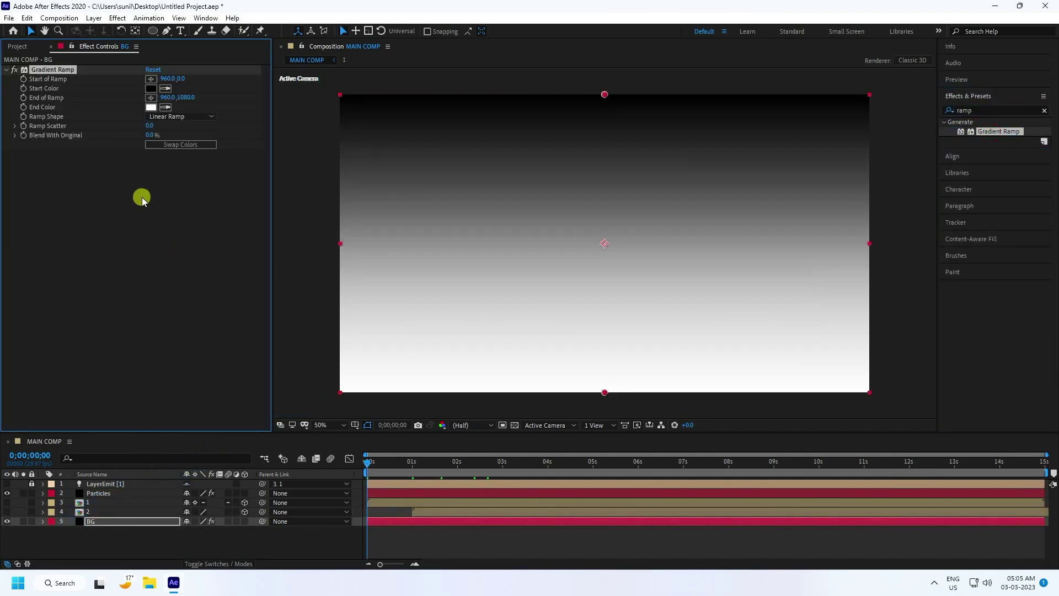
pyautogui.click(185, 117)
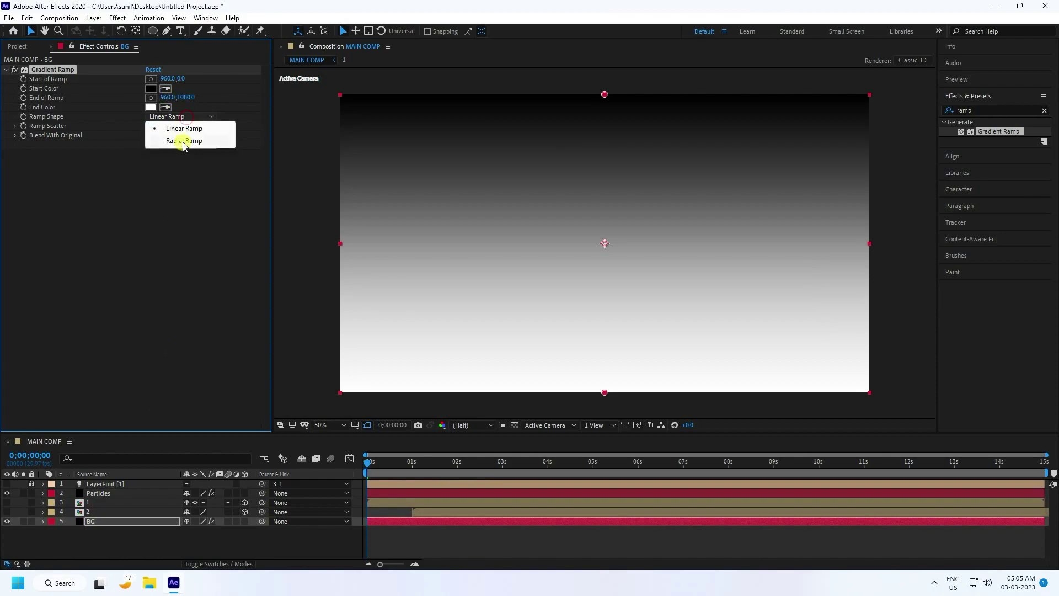
pyautogui.click(184, 141)
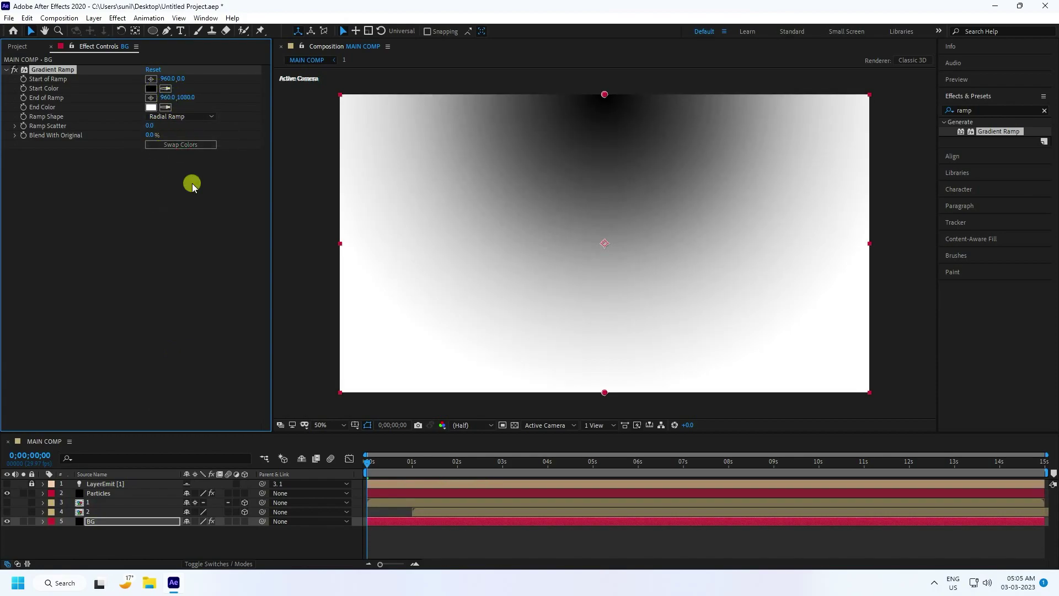
# Set the ramp's end color to near-black red 0E0000 and its start color to a slightly brighter dark red
pyautogui.click(152, 107)
pyautogui.click(273, 305)
pyautogui.click(288, 337)
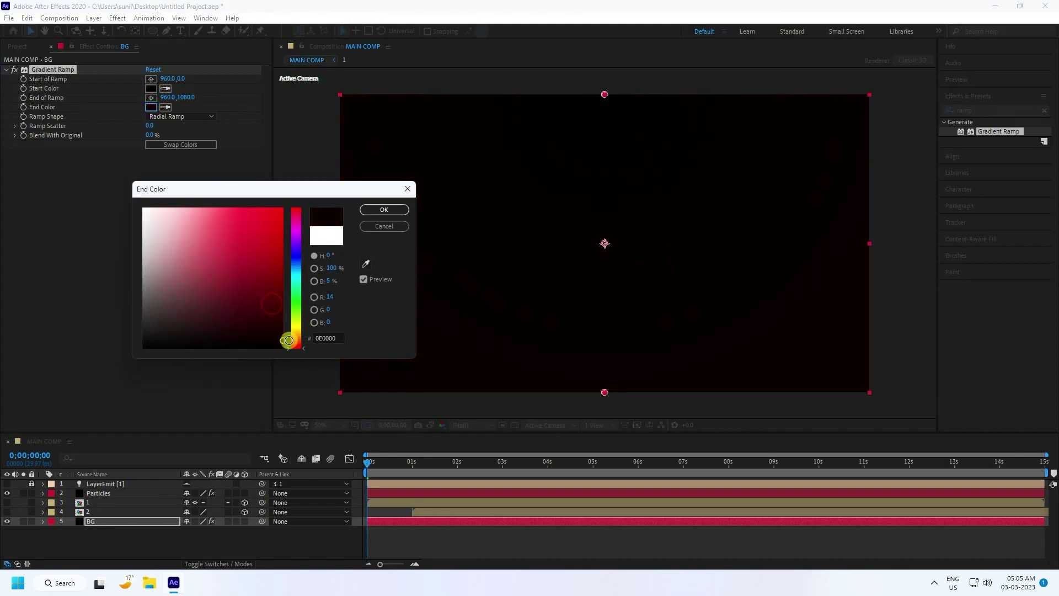
pyautogui.click(383, 210)
pyautogui.click(151, 88)
pyautogui.moveTo(278, 305); pyautogui.dragTo(298, 323)
pyautogui.click(377, 211)
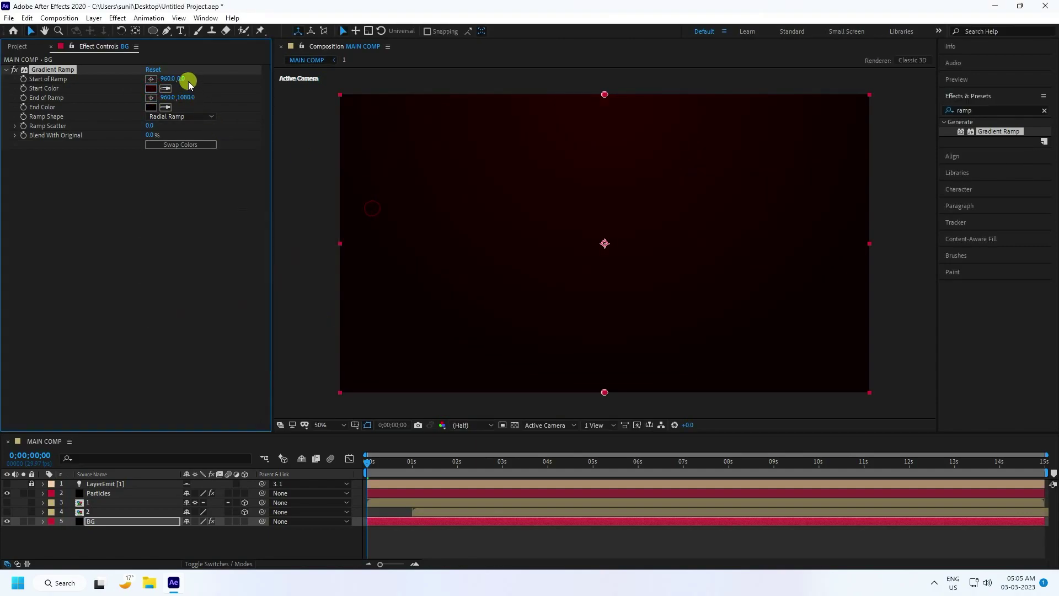
# Set Start of Ramp to 960, 542 and End of Ramp to 960, 1121, and preview the particles over the background
pyautogui.moveTo(182, 78); pyautogui.dragTo(404, 132)
pyautogui.moveTo(186, 97); pyautogui.dragTo(435, 145)
pyautogui.moveTo(354, 145); pyautogui.dragTo(156, 159)
pyautogui.click(55, 543)
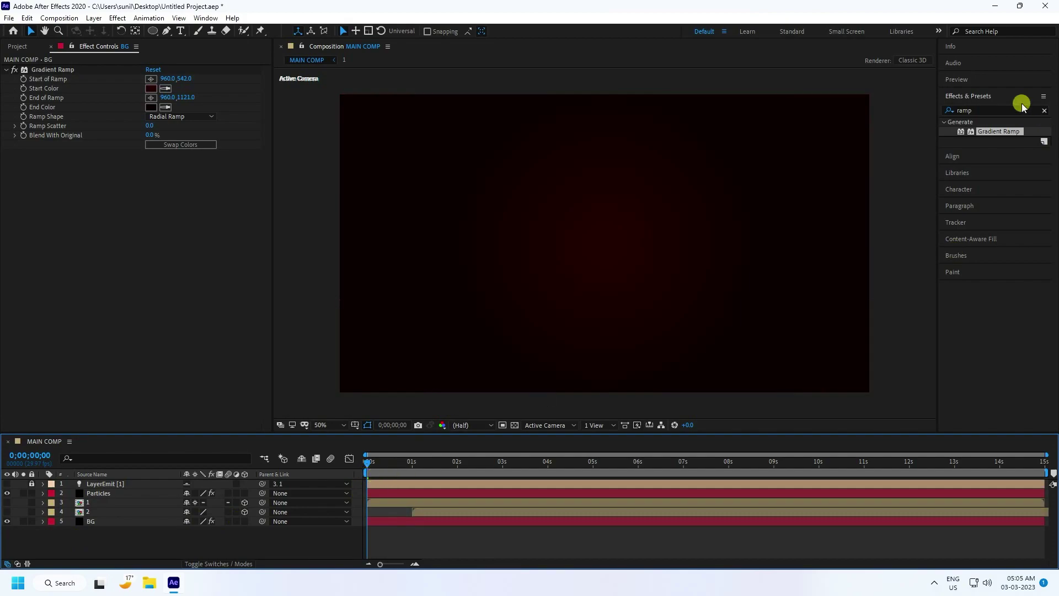
pyautogui.click(960, 80)
pyautogui.click(993, 94)
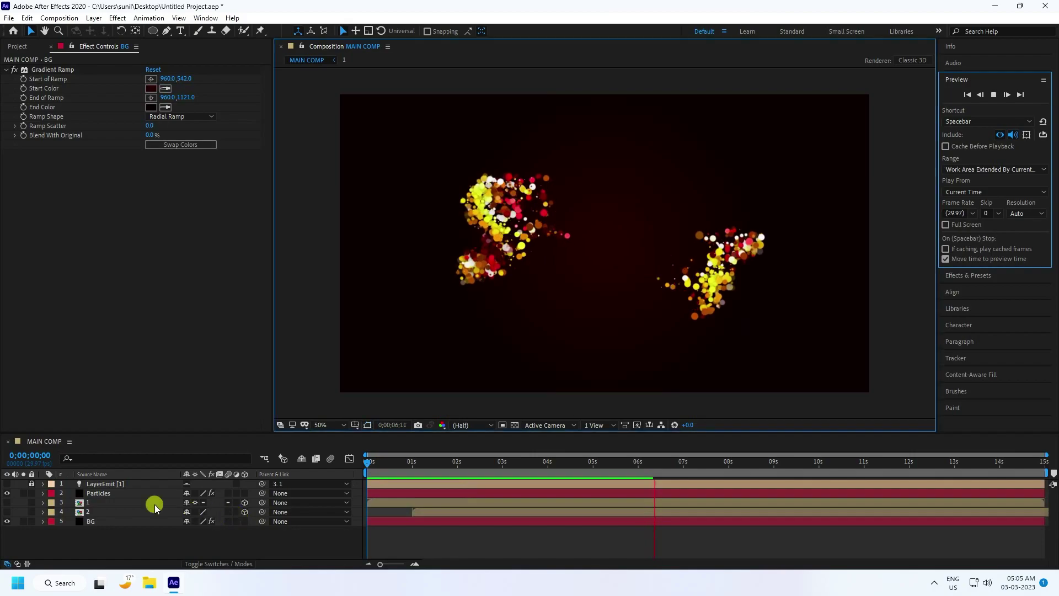
# Set the Particles layer's Aux System to emit Continuously with Color From Main at 100%
pyautogui.click(95, 494)
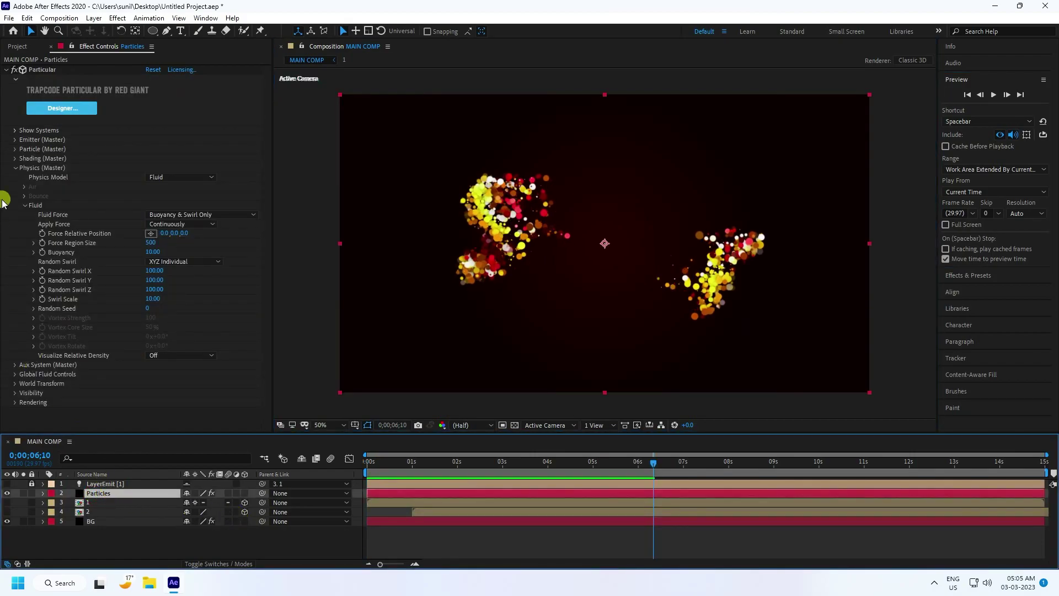
pyautogui.click(14, 168)
pyautogui.click(15, 177)
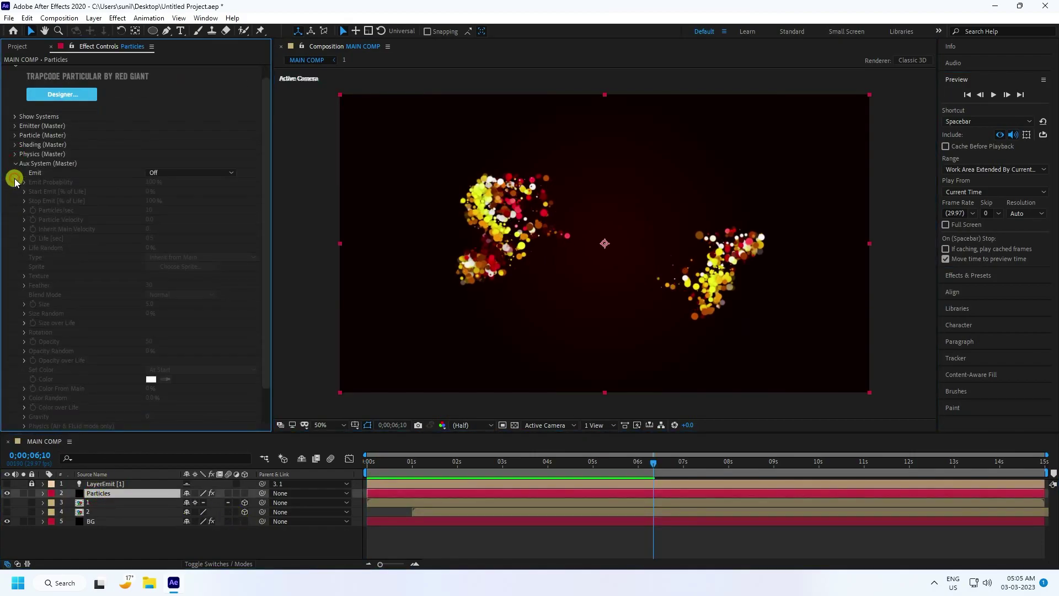
pyautogui.click(182, 173)
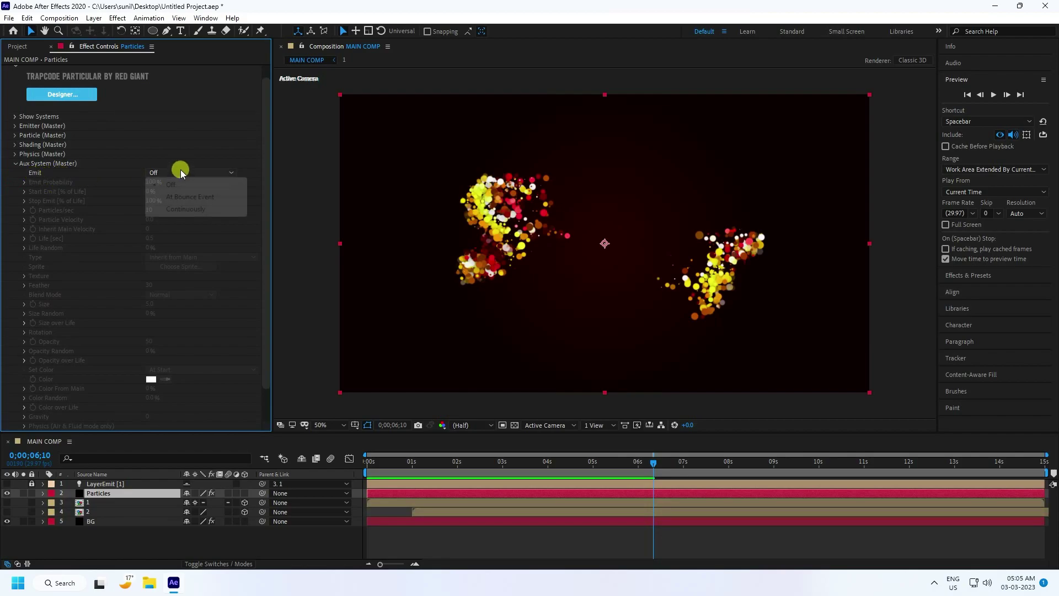
pyautogui.click(183, 209)
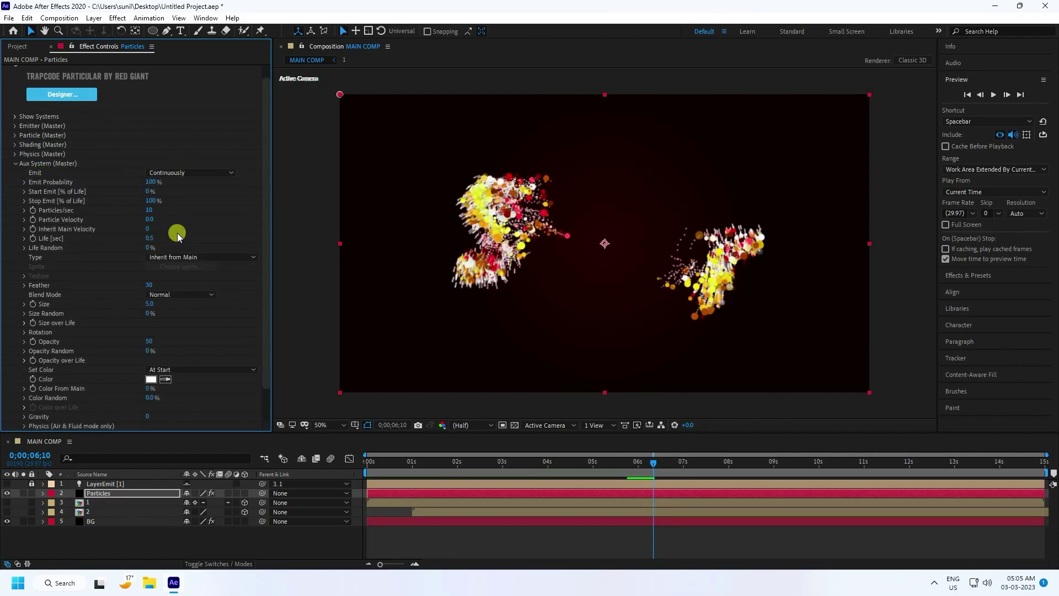
pyautogui.scroll(-1, 202, 301)
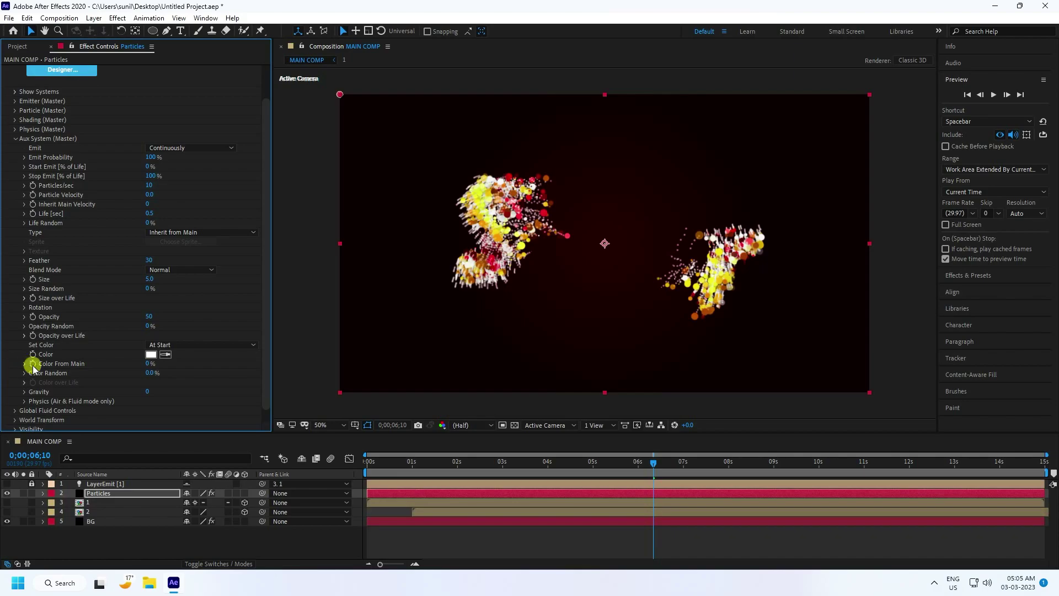
pyautogui.moveTo(251, 363); pyautogui.dragTo(248, 362)
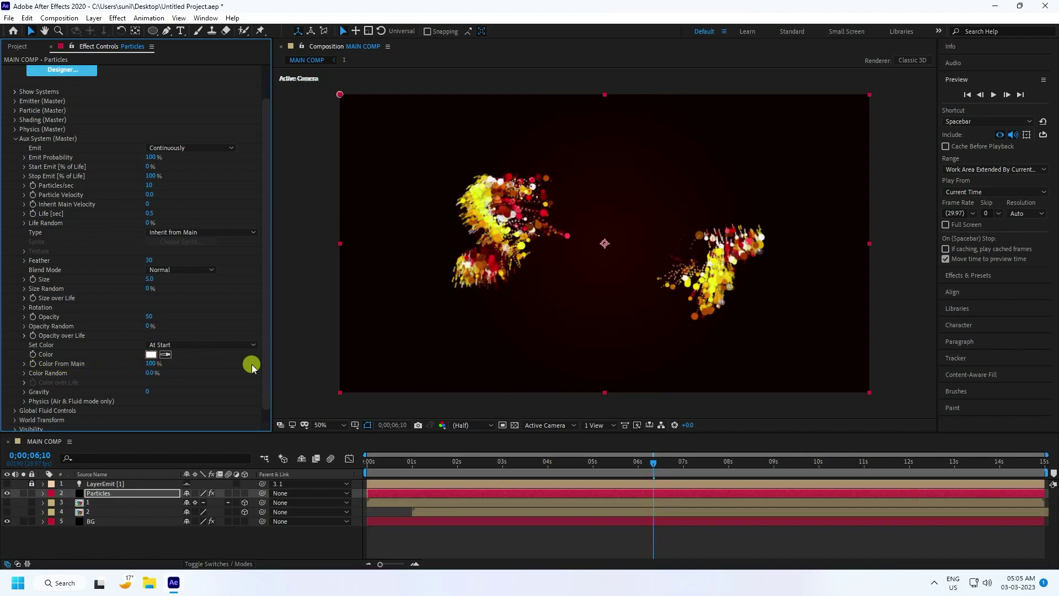
# Set the aux particles to 50 per second, velocity 10, life 3 seconds, Life Random 100%, feather 0 and size 4
pyautogui.click(147, 186)
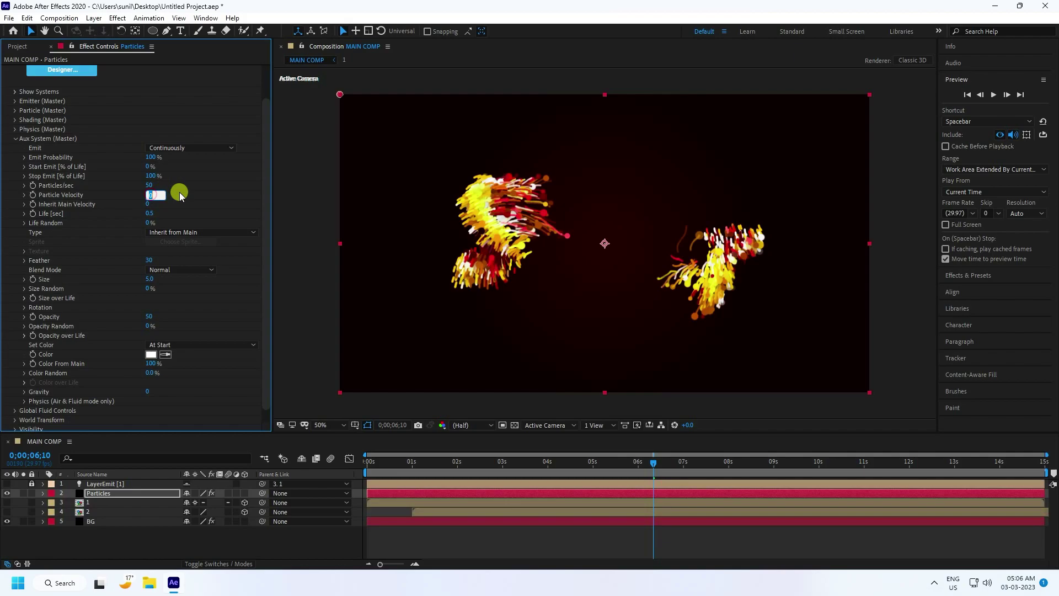
pyautogui.press('Return')
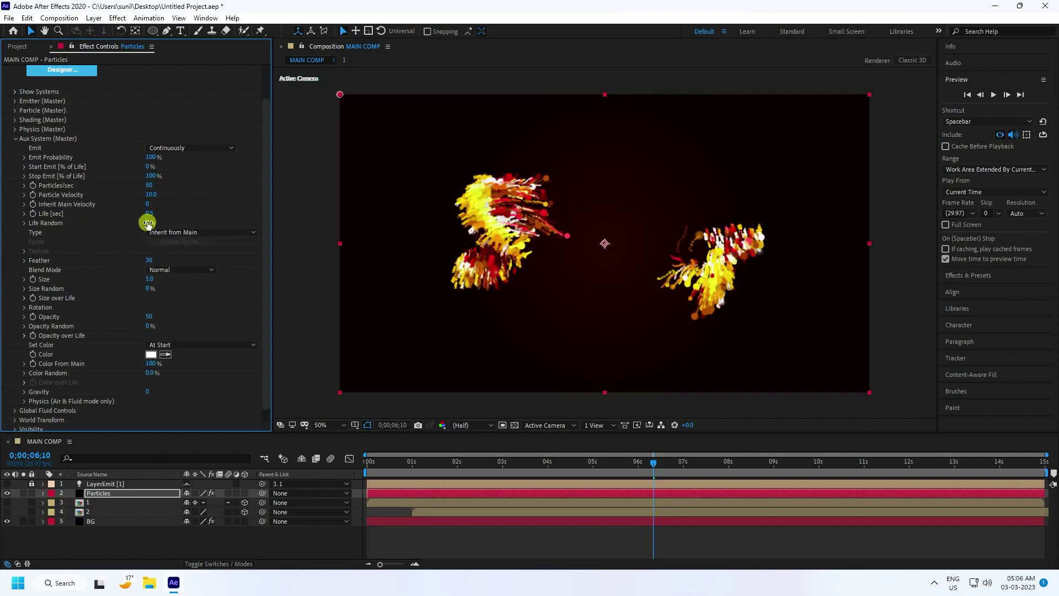
pyautogui.moveTo(251, 208); pyautogui.dragTo(250, 208)
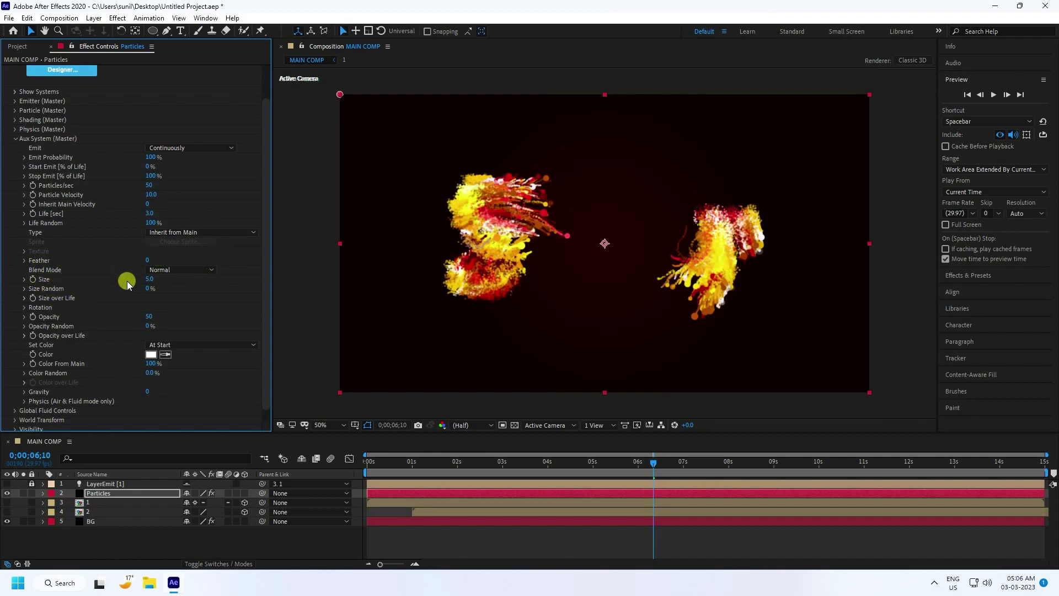
pyautogui.click(147, 279)
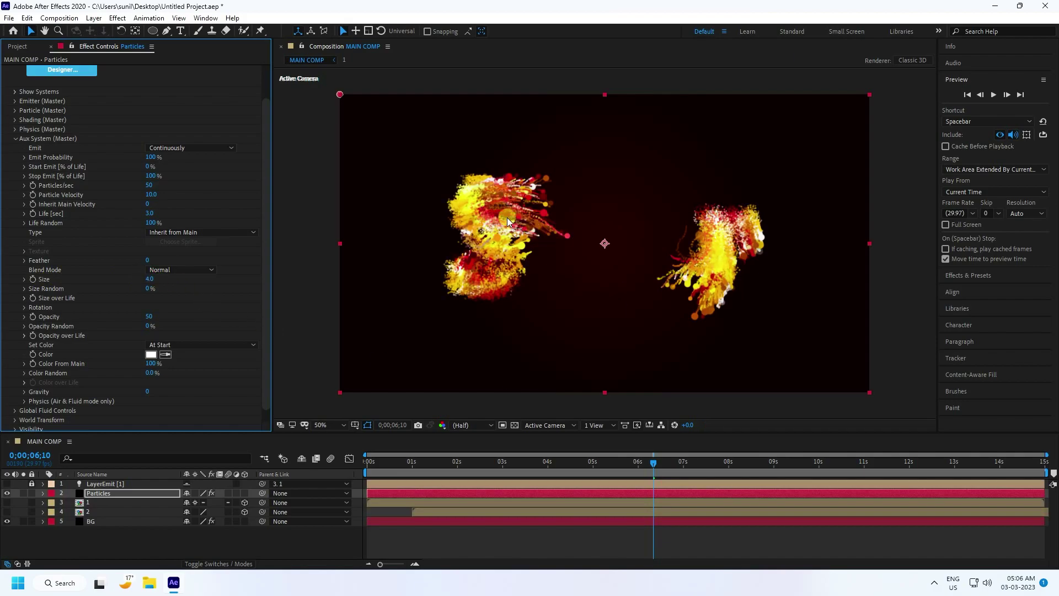
# Show the composition fitted at Full resolution and apply the linearly decreasing Size over Life preset to the aux particles
pyautogui.click(473, 425)
pyautogui.click(468, 451)
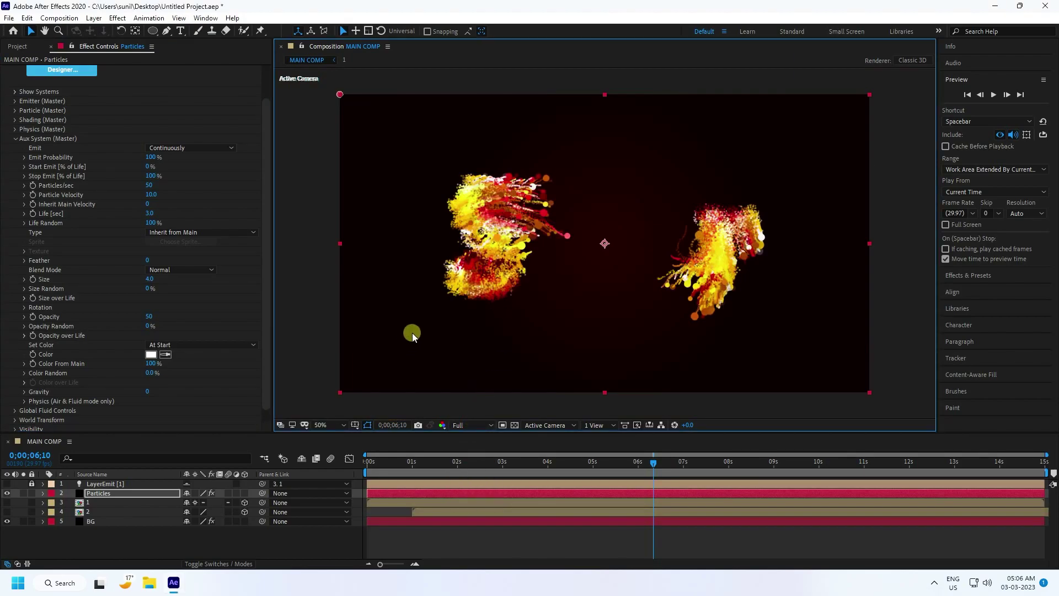
pyautogui.click(334, 431)
pyautogui.click(340, 240)
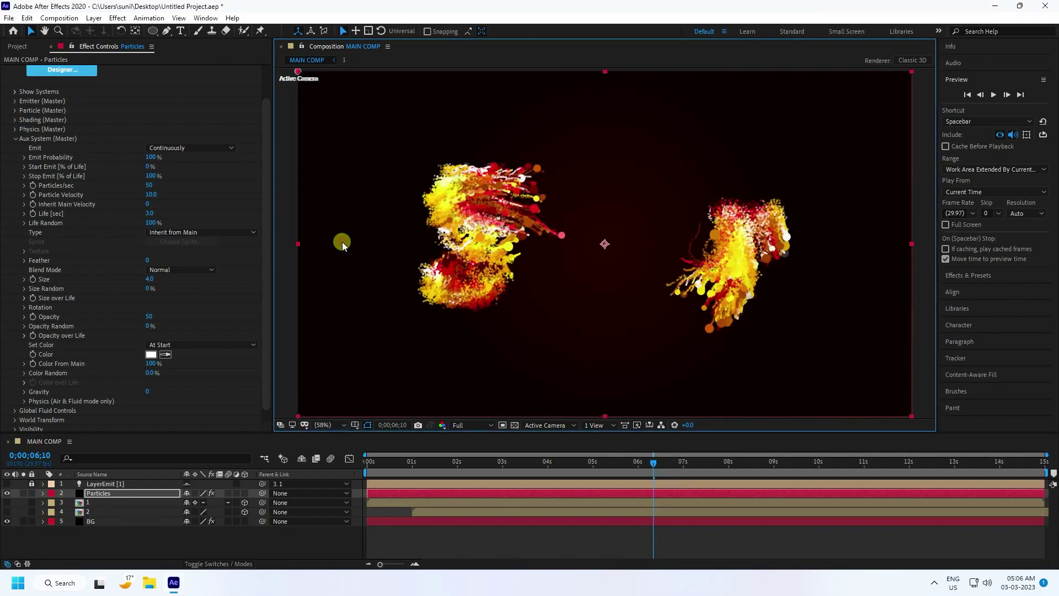
pyautogui.click(24, 298)
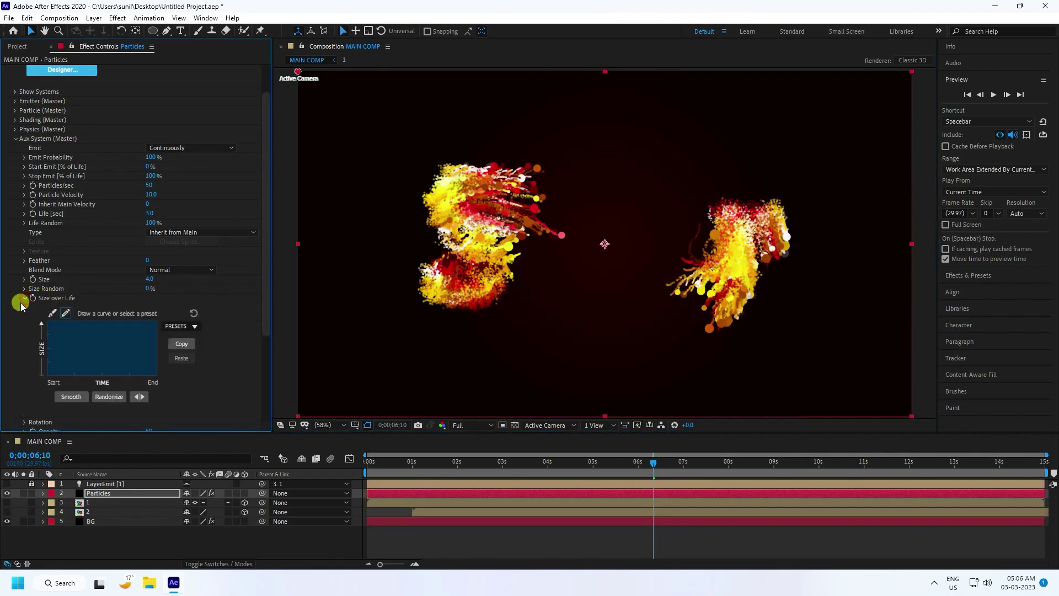
pyautogui.click(197, 326)
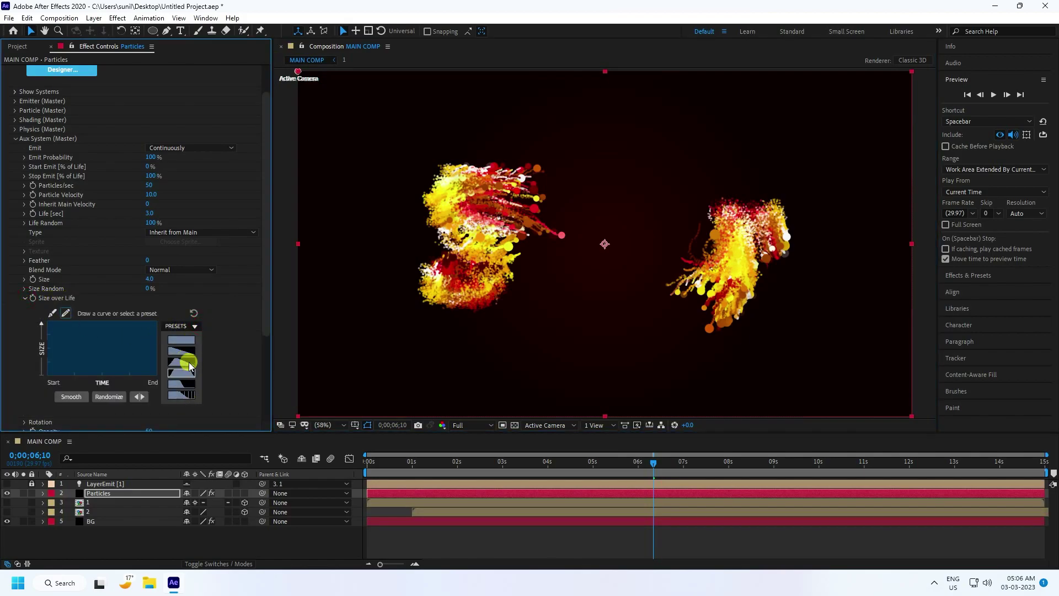
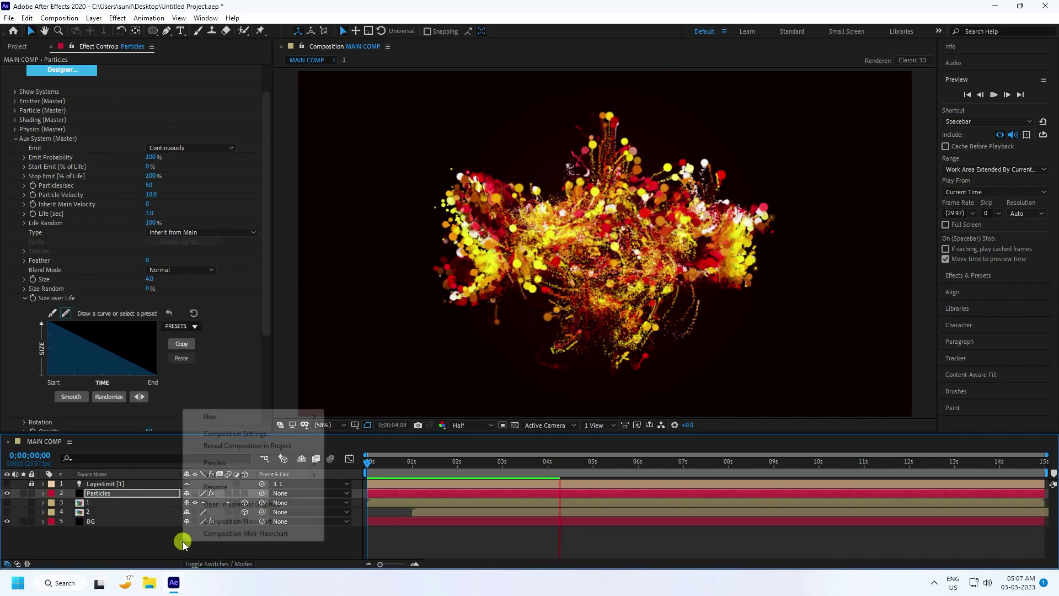
# Create a comp-sized black solid named LIGHT and place it directly above the BG layer
pyautogui.moveTo(226, 419)
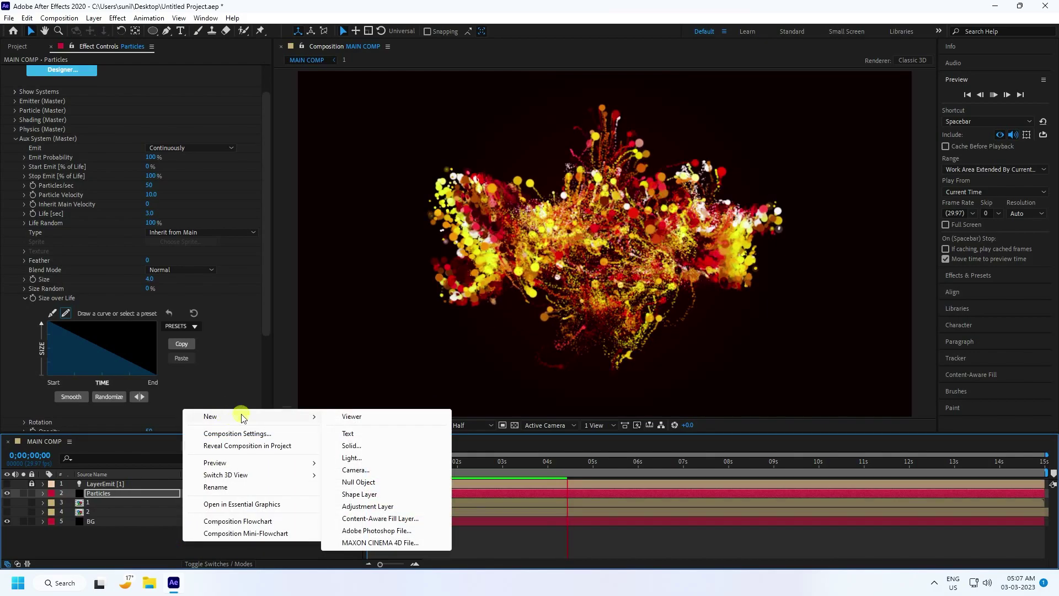
pyautogui.click(351, 445)
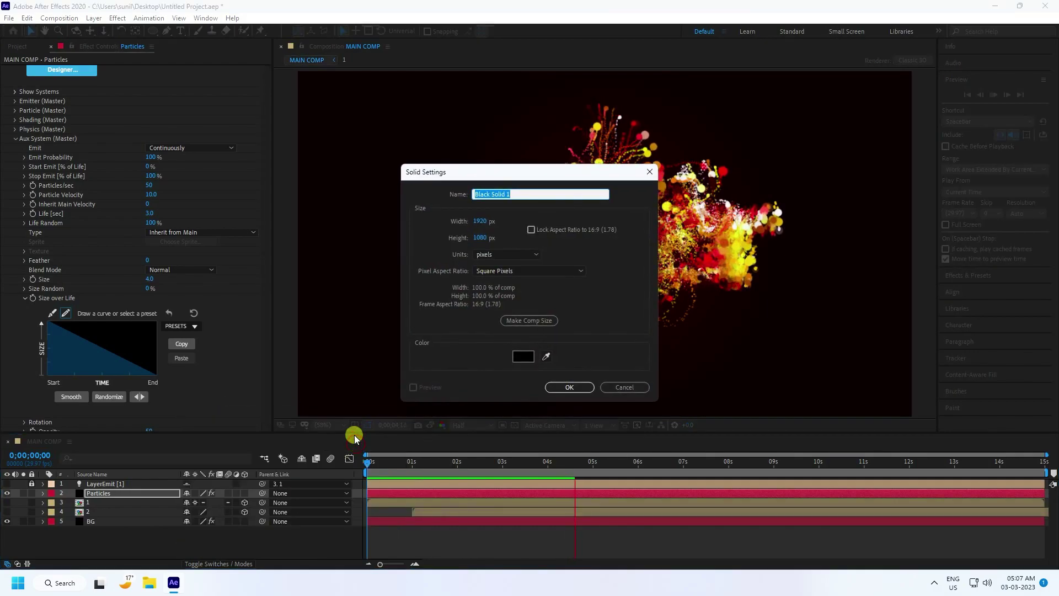
pyautogui.write('LIGHT')
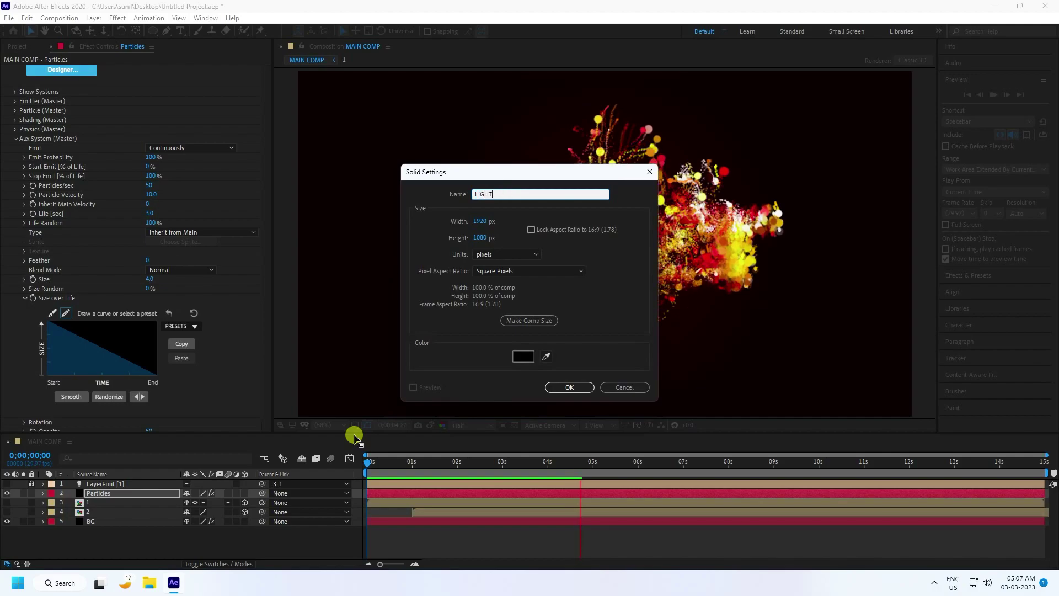
pyautogui.click(566, 389)
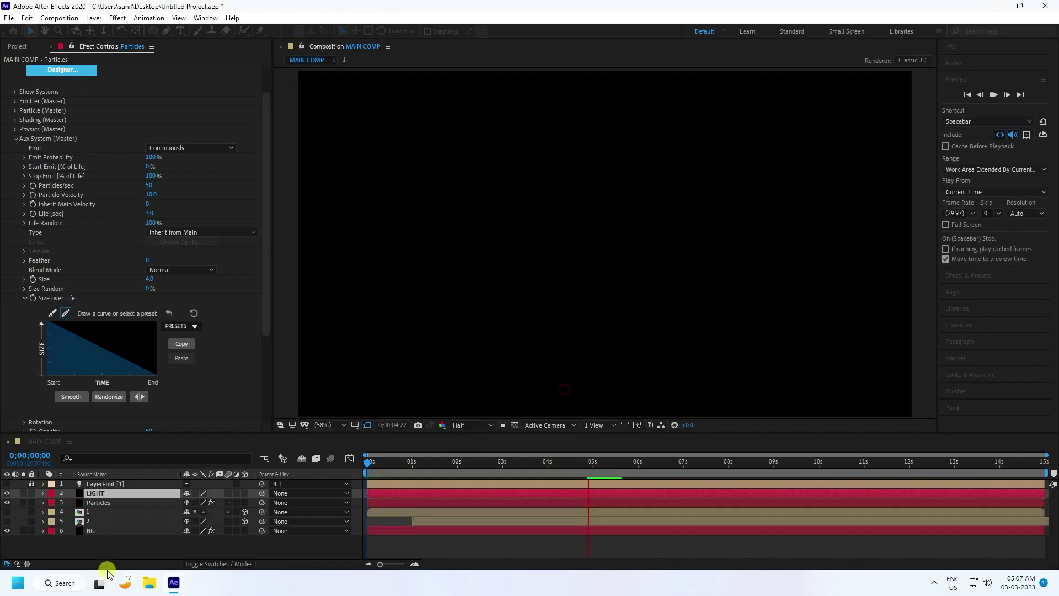
pyautogui.moveTo(103, 498); pyautogui.dragTo(104, 522)
# Apply the Optical Flares effect to the LIGHT layer with the time set to 0;00;02;03
pyautogui.moveTo(424, 462); pyautogui.dragTo(462, 464)
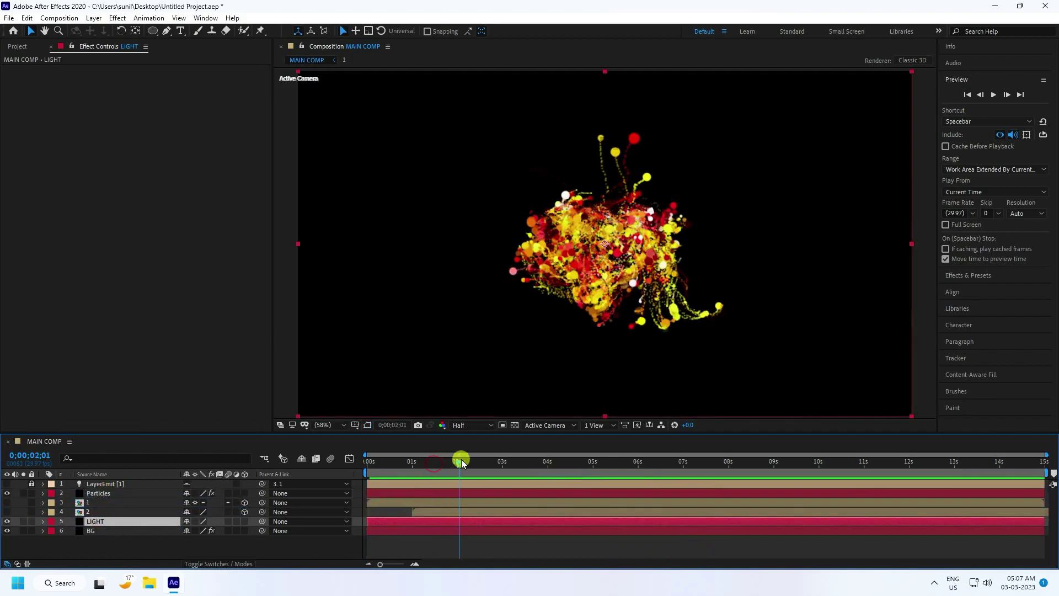
pyautogui.click(122, 19)
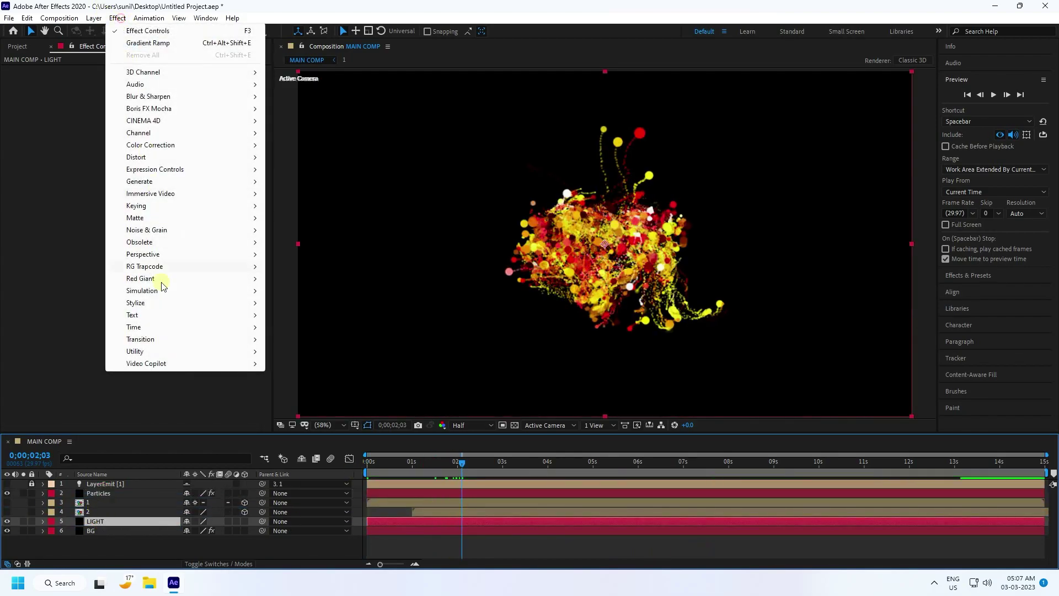
pyautogui.moveTo(212, 364)
pyautogui.click(304, 376)
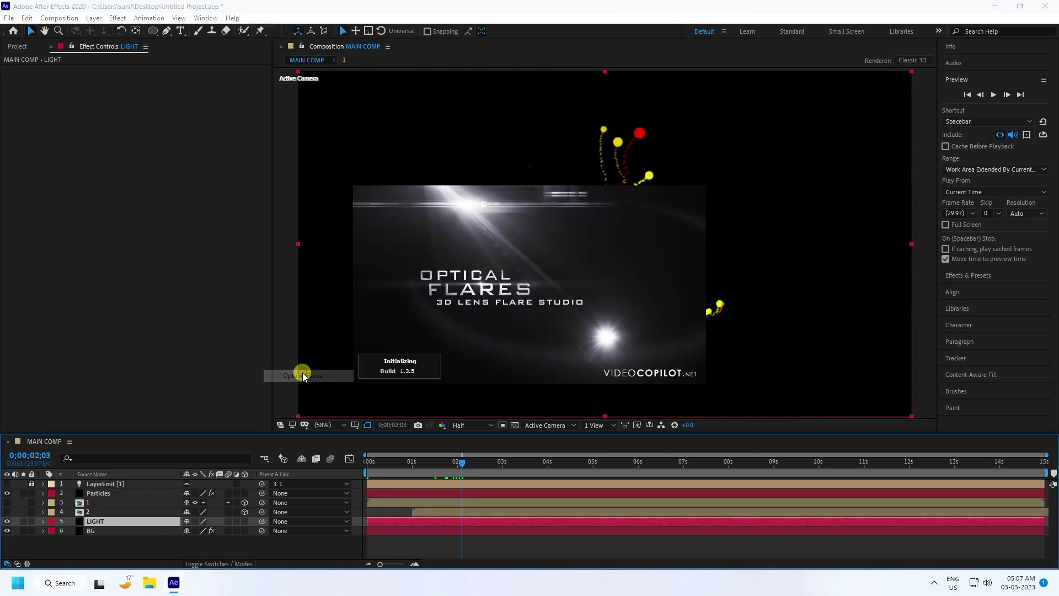
# Load the Laser Point flare from the Pro_Presets 1 collection into the LIGHT layer's Optical Flares effect
pyautogui.click(53, 92)
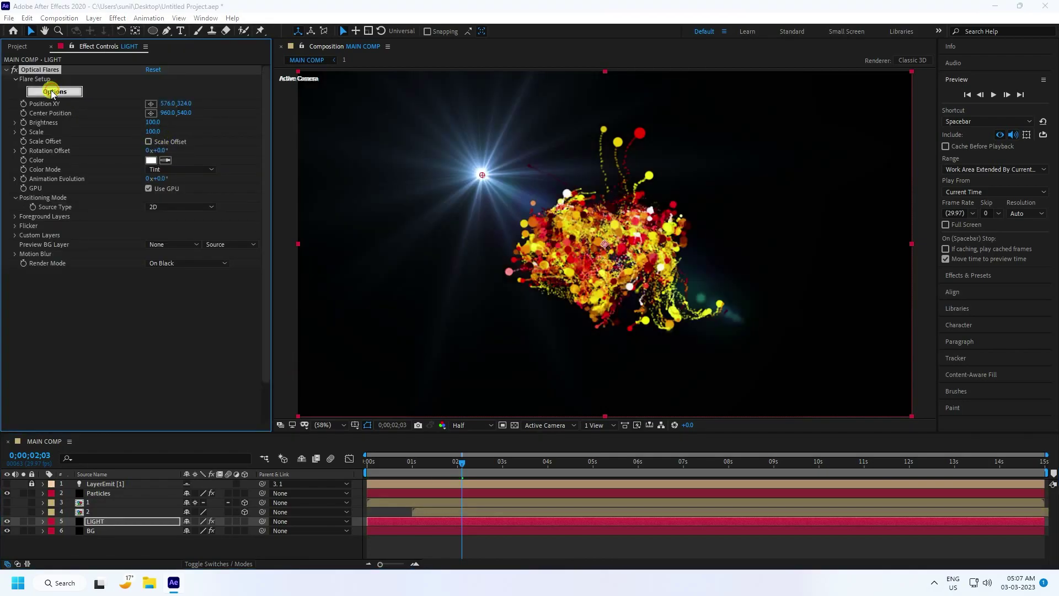
pyautogui.doubleClick(775, 89)
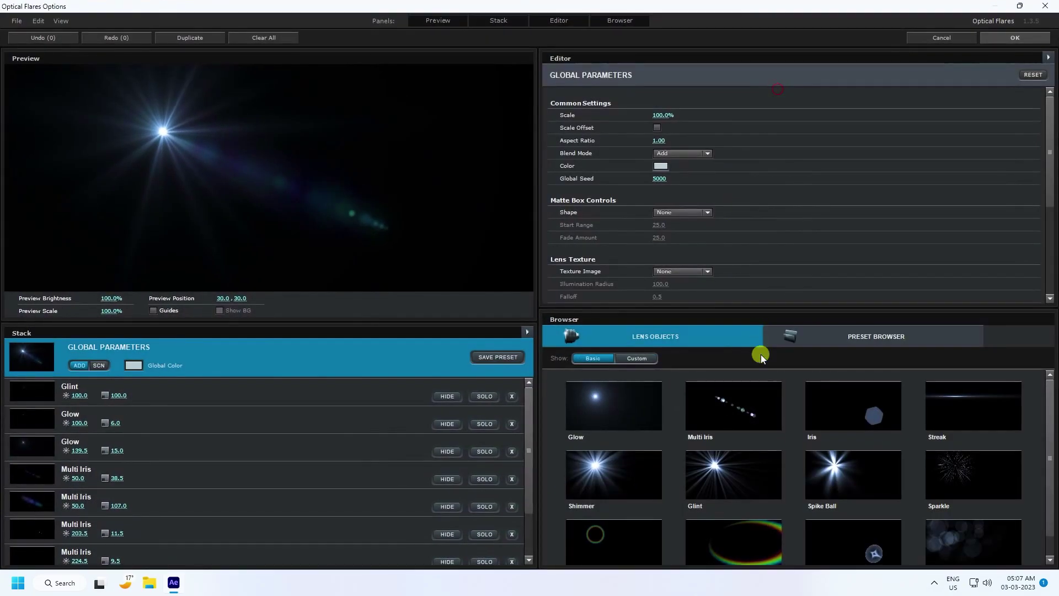
pyautogui.click(872, 349)
pyautogui.click(862, 466)
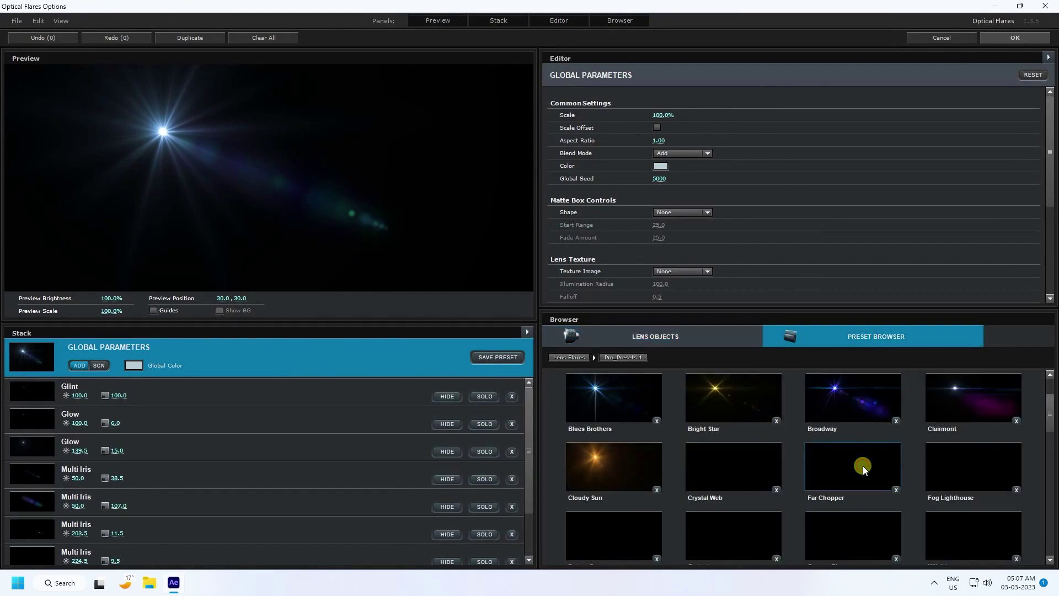
pyautogui.scroll(-2, 863, 466)
pyautogui.scroll(-1, 955, 482)
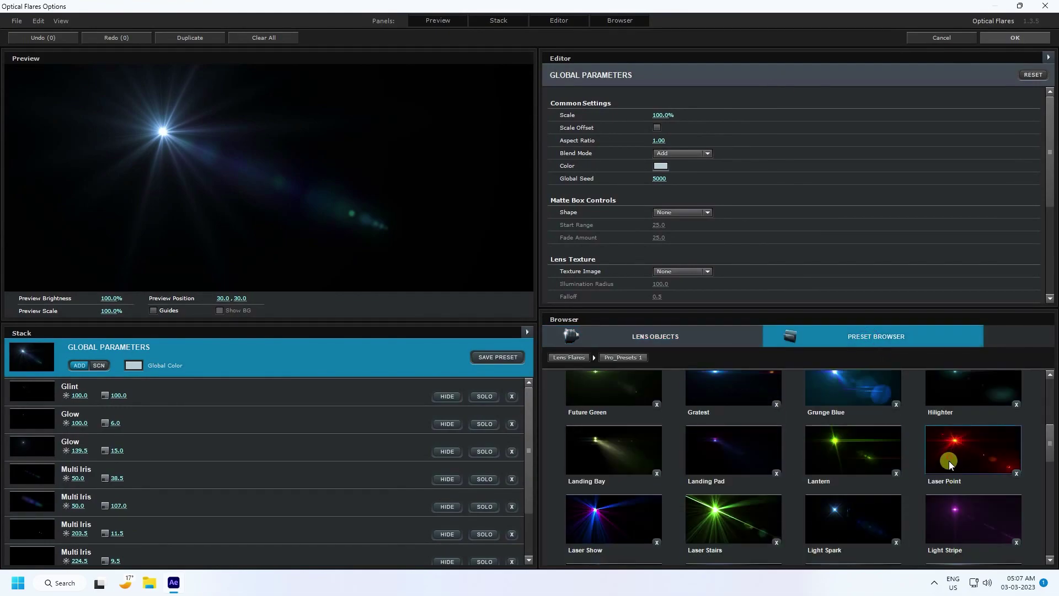
pyautogui.click(950, 465)
pyautogui.click(1028, 38)
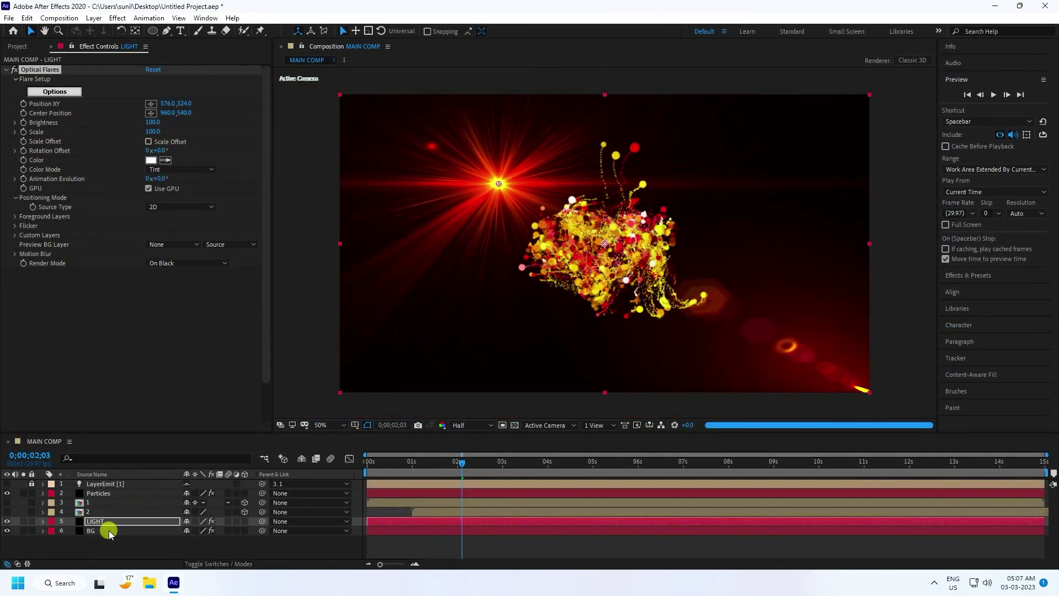
# Set the LIGHT layer's blending mode to Add and move its flare just outside the frame's upper-left corner, at about -56, -36
pyautogui.click(190, 563)
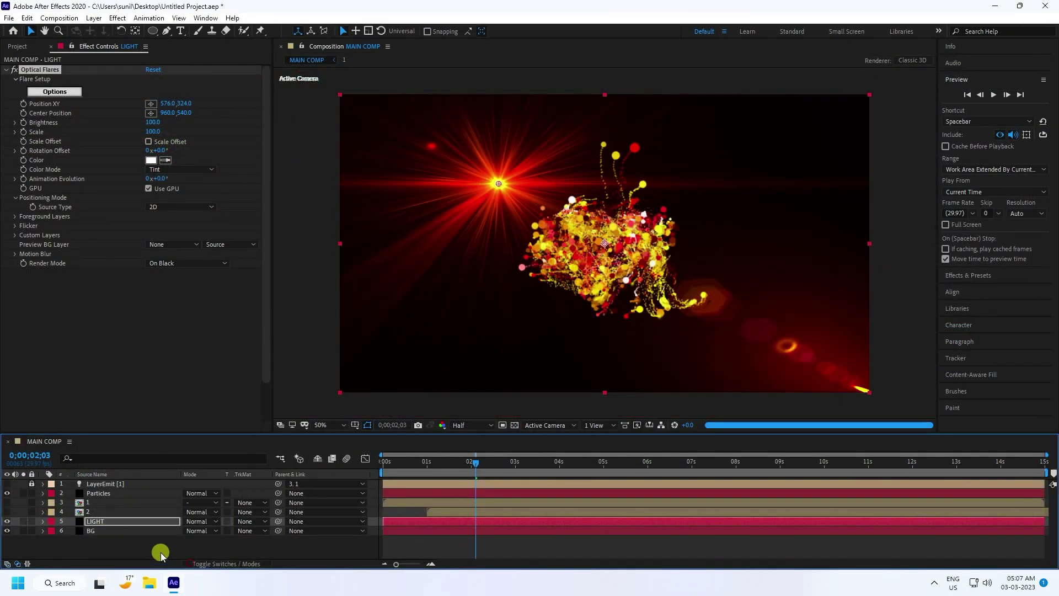
pyautogui.click(198, 520)
pyautogui.click(214, 146)
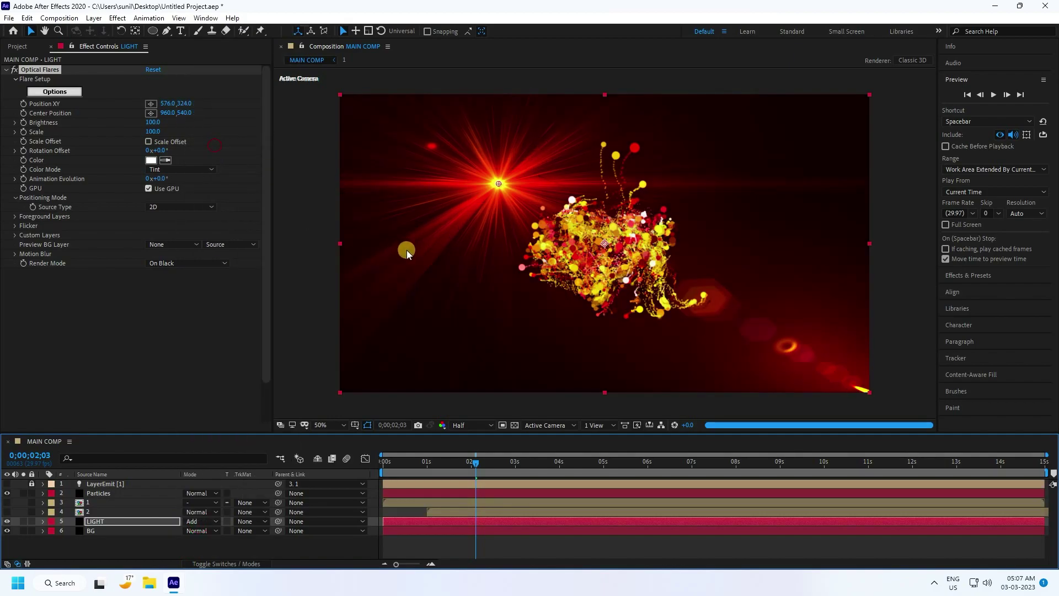
pyautogui.moveTo(501, 181); pyautogui.dragTo(330, 83)
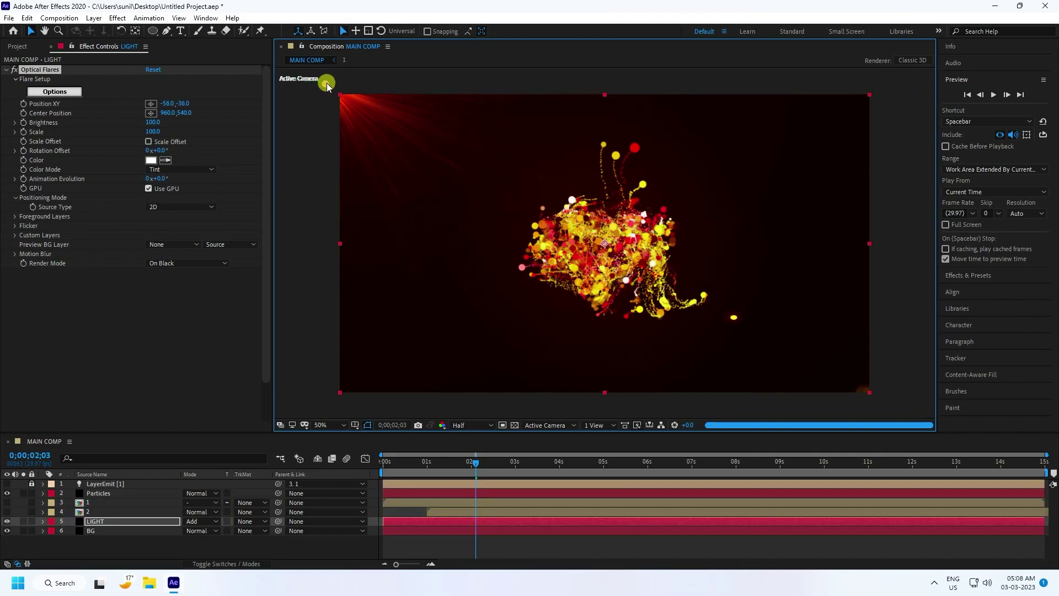
# Duplicate the LIGHT layer, move the copy's flare just outside the frame's upper-right corner at about 1988, -72, and fit the composition view
pyautogui.scroll(-2, 429, 245)
pyautogui.click(102, 526)
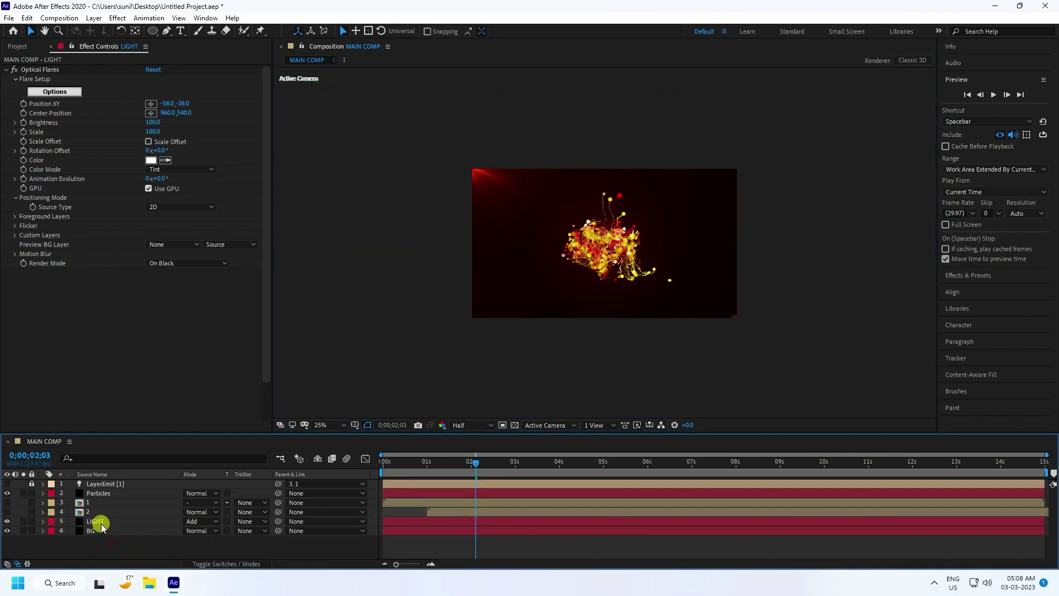
pyautogui.click(95, 524)
pyautogui.hotkey('ctrl', 'd')
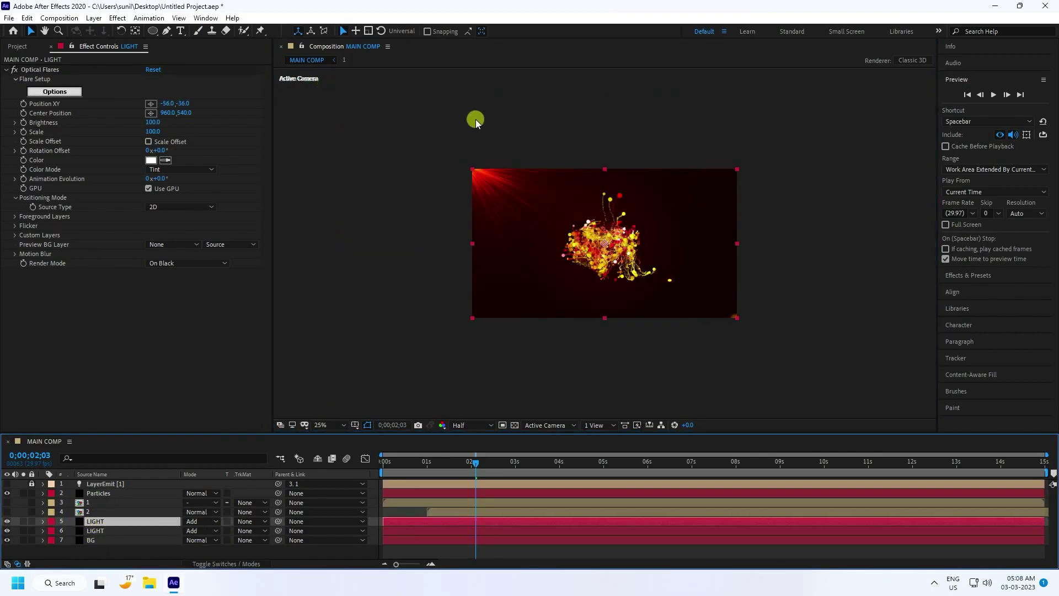
pyautogui.click(40, 69)
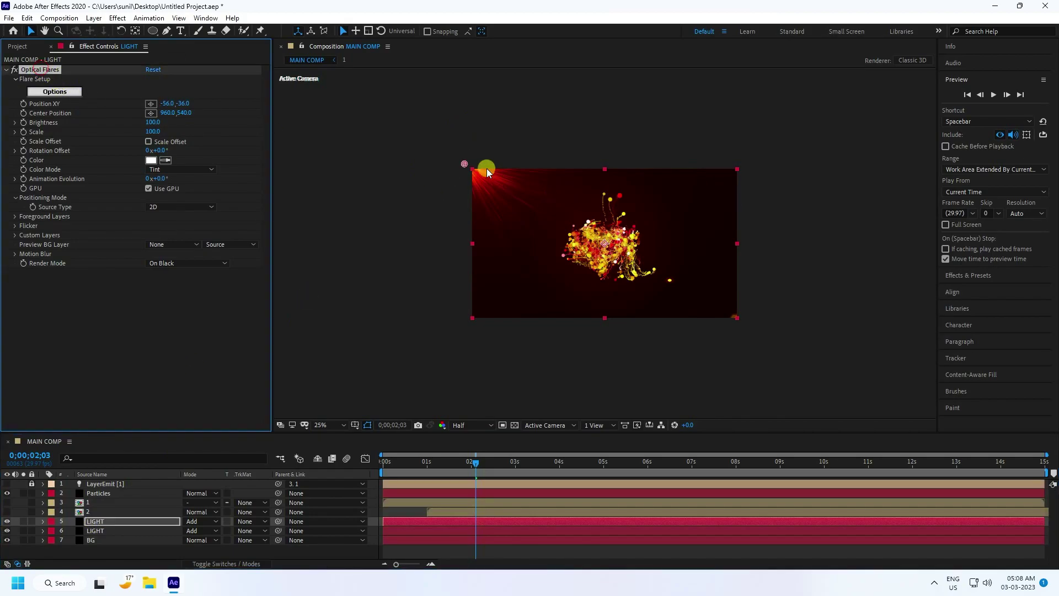
pyautogui.moveTo(466, 164); pyautogui.dragTo(747, 158)
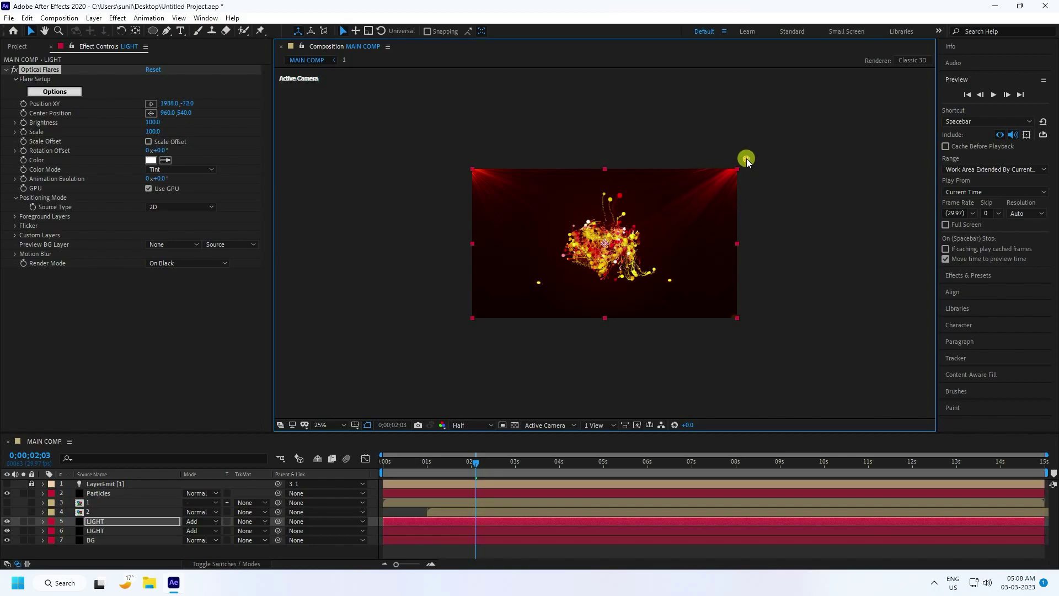
pyautogui.click(333, 426)
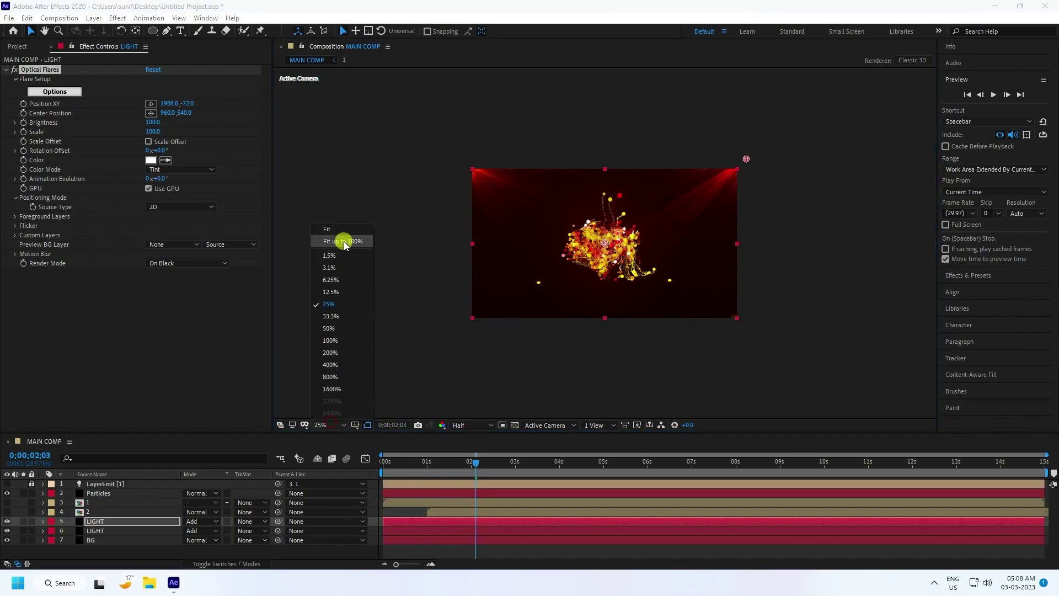
pyautogui.click(344, 240)
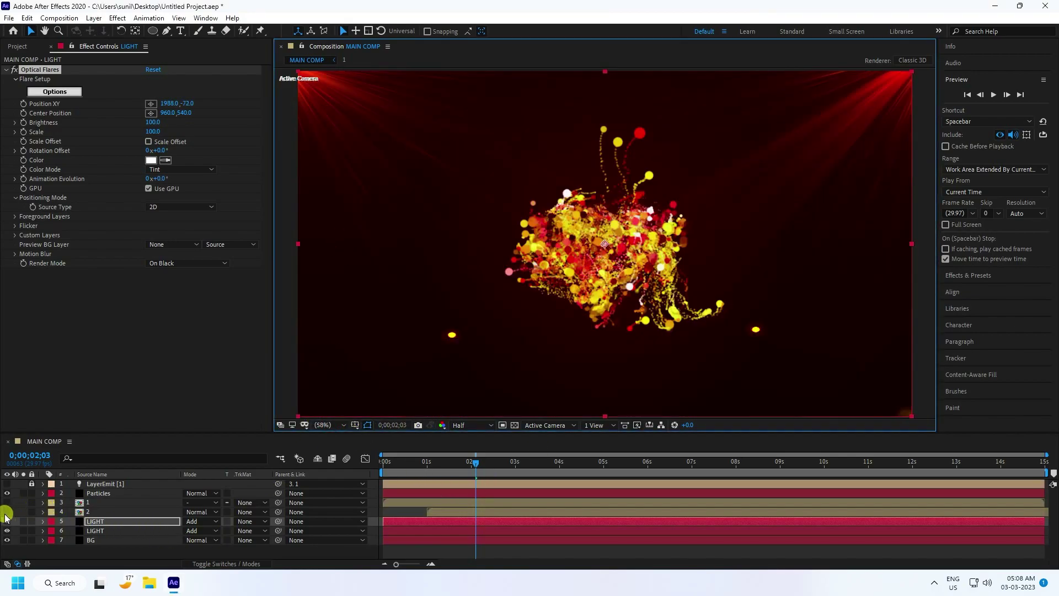
# Make layer 2 visible and preview the composition from the first frame
pyautogui.click(88, 512)
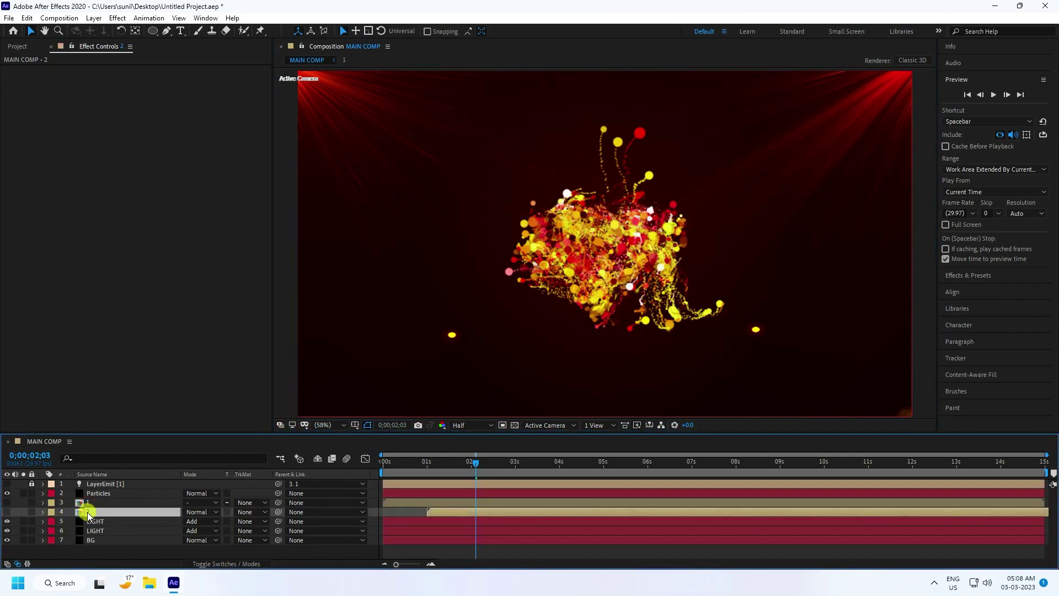
pyautogui.click(6, 513)
pyautogui.click(6, 512)
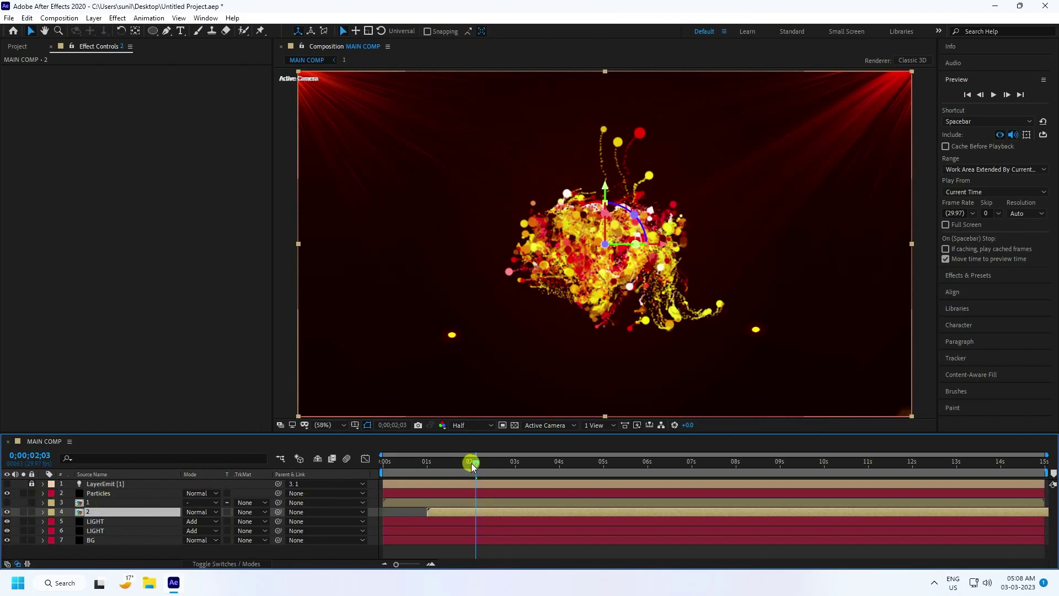
pyautogui.moveTo(471, 462); pyautogui.dragTo(343, 475)
pyautogui.click(985, 98)
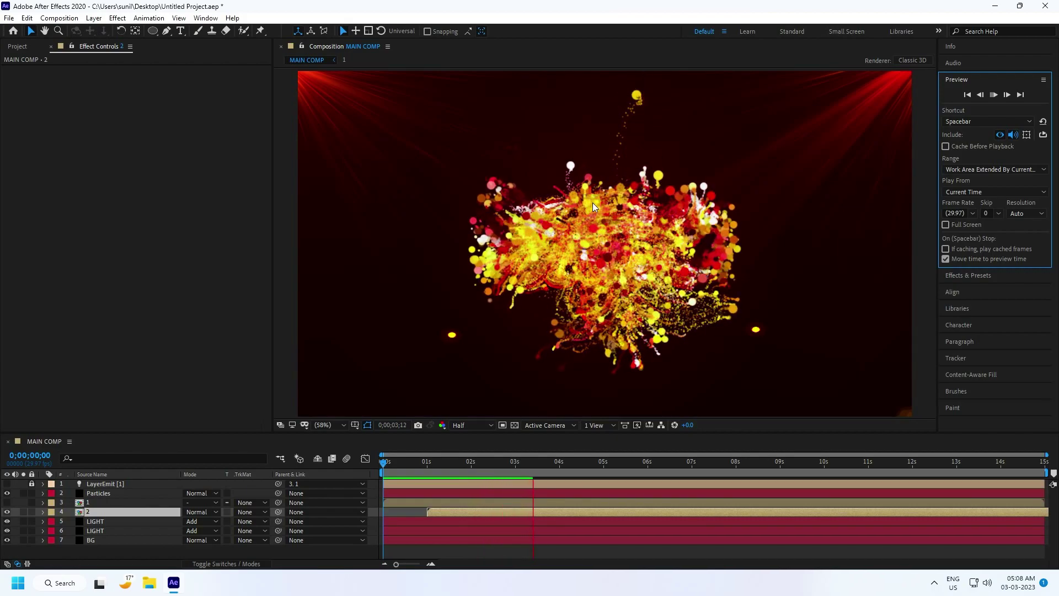
pyautogui.click(596, 300)
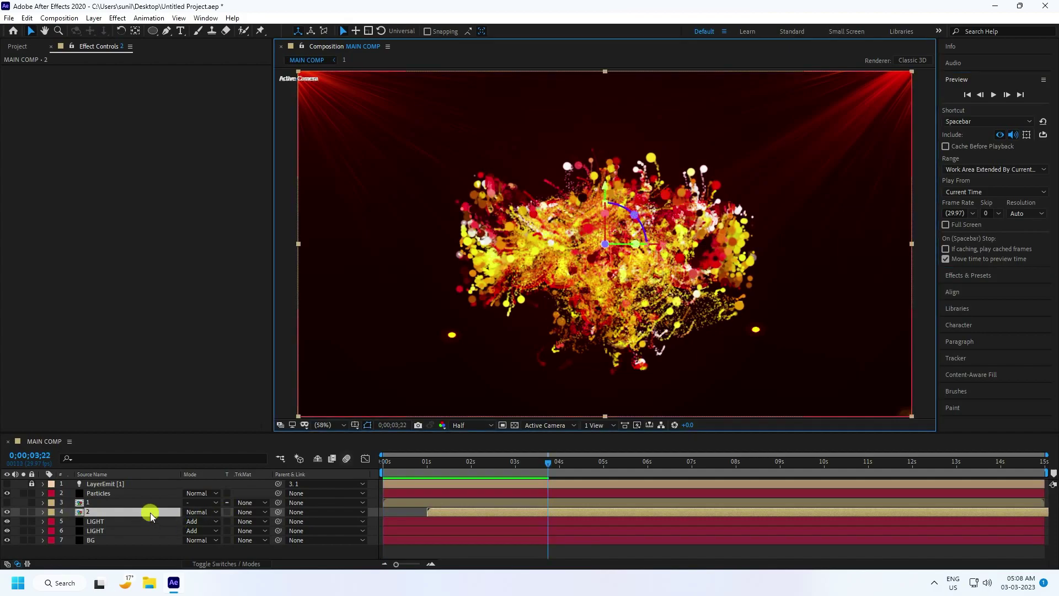
# Duplicate the Particles layer and rename the lower copy Particles 2
pyautogui.moveTo(187, 433); pyautogui.dragTo(190, 396)
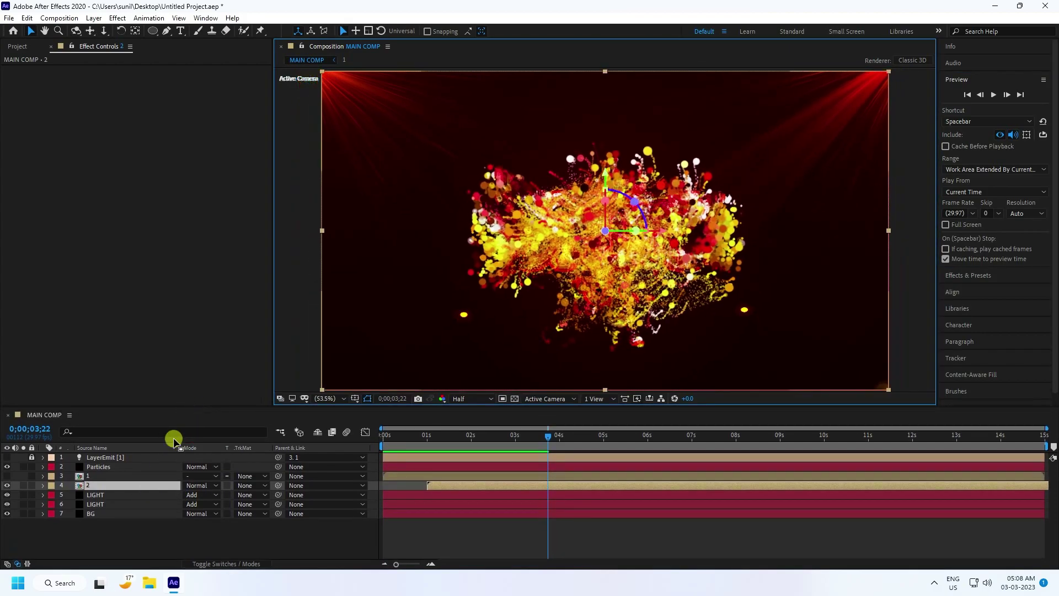
pyautogui.click(91, 469)
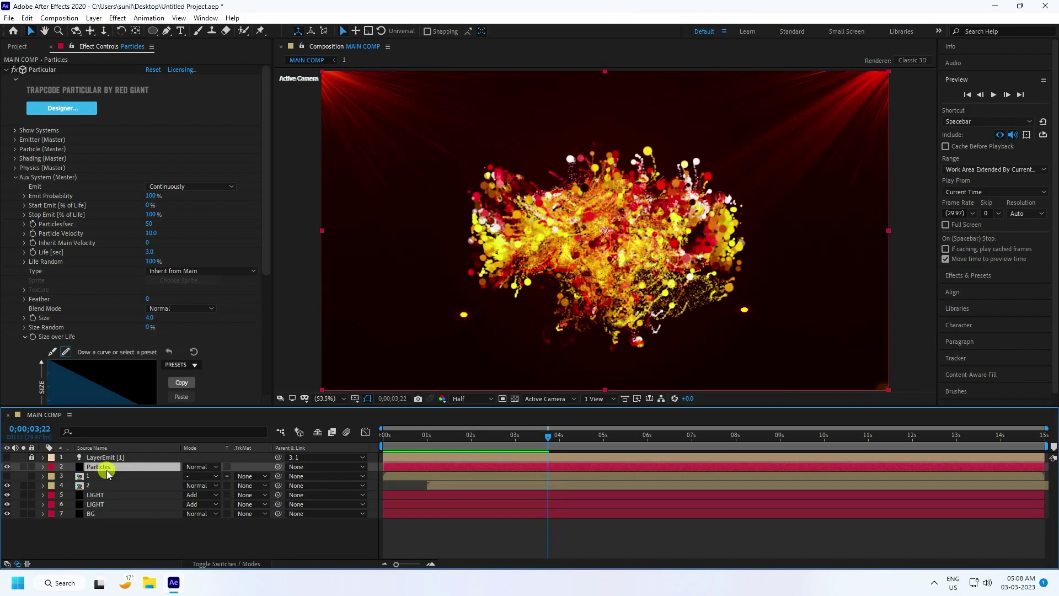
pyautogui.hotkey('ctrl', 'd')
pyautogui.click(108, 476)
pyautogui.rightClick(109, 477)
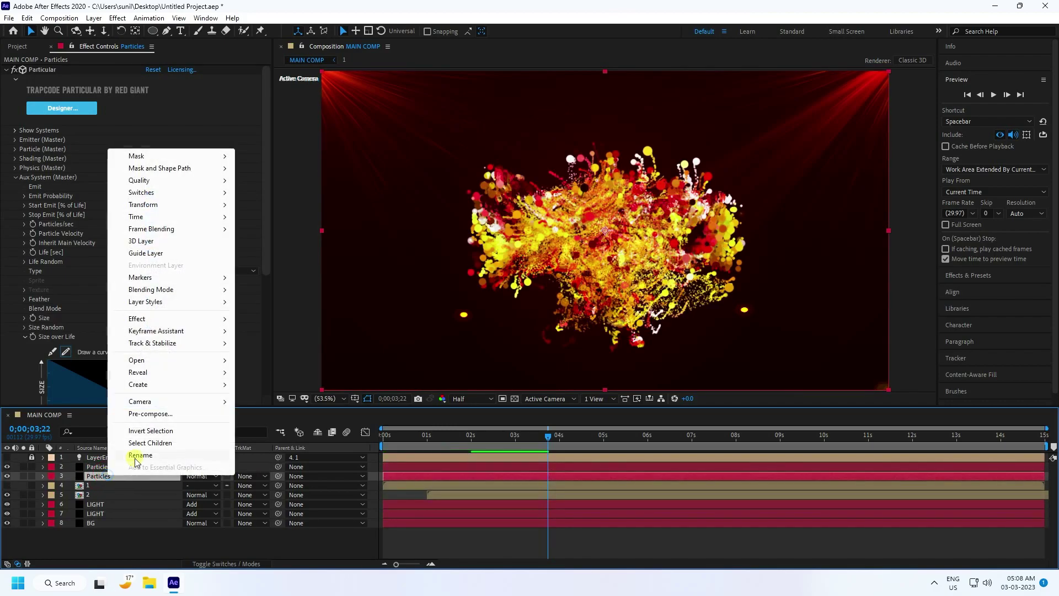
pyautogui.click(139, 455)
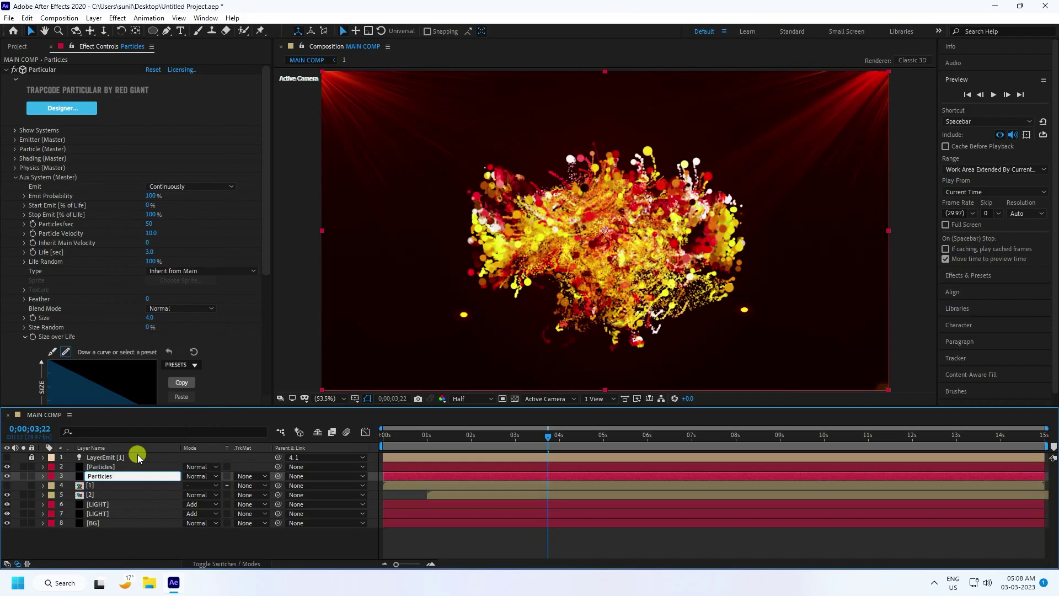
pyautogui.write('2')
pyautogui.press('Return')
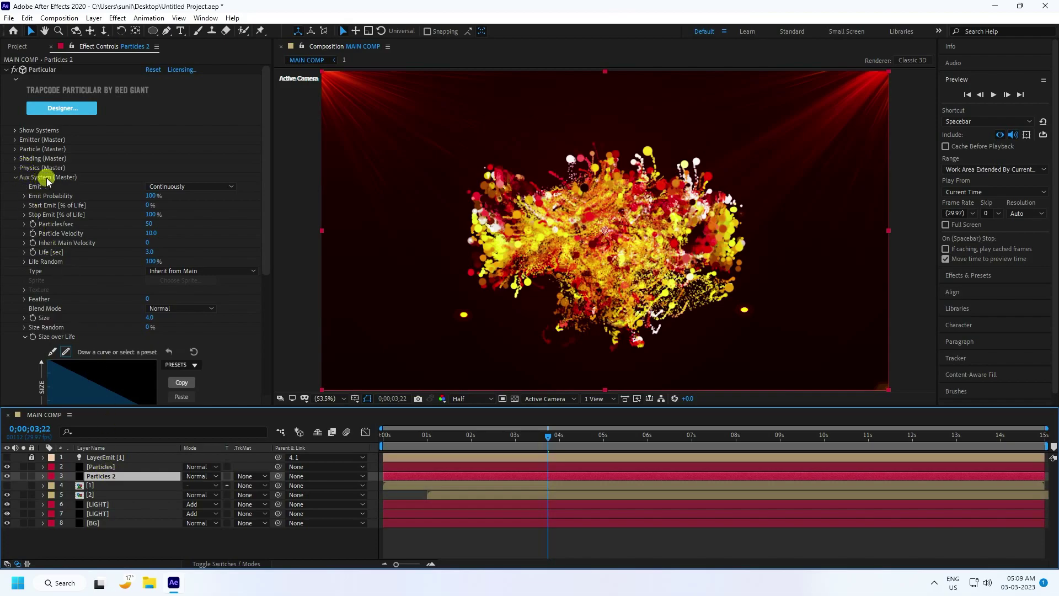
# On Particles 2, turn the Aux System emission Off, switch the Physics Model to Air and expand the Air settings
pyautogui.click(187, 187)
pyautogui.click(165, 190)
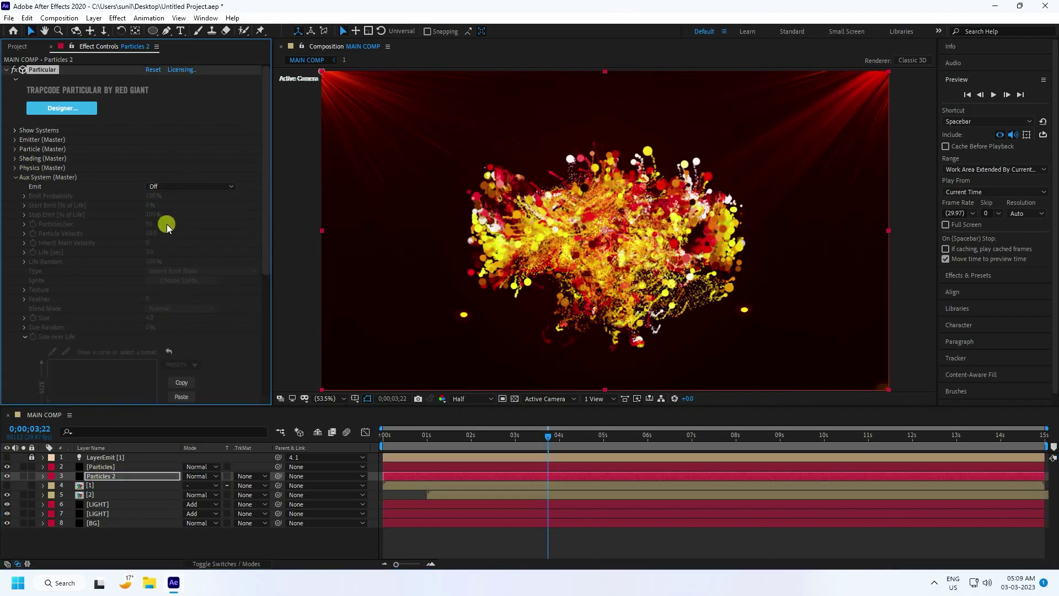
pyautogui.click(16, 176)
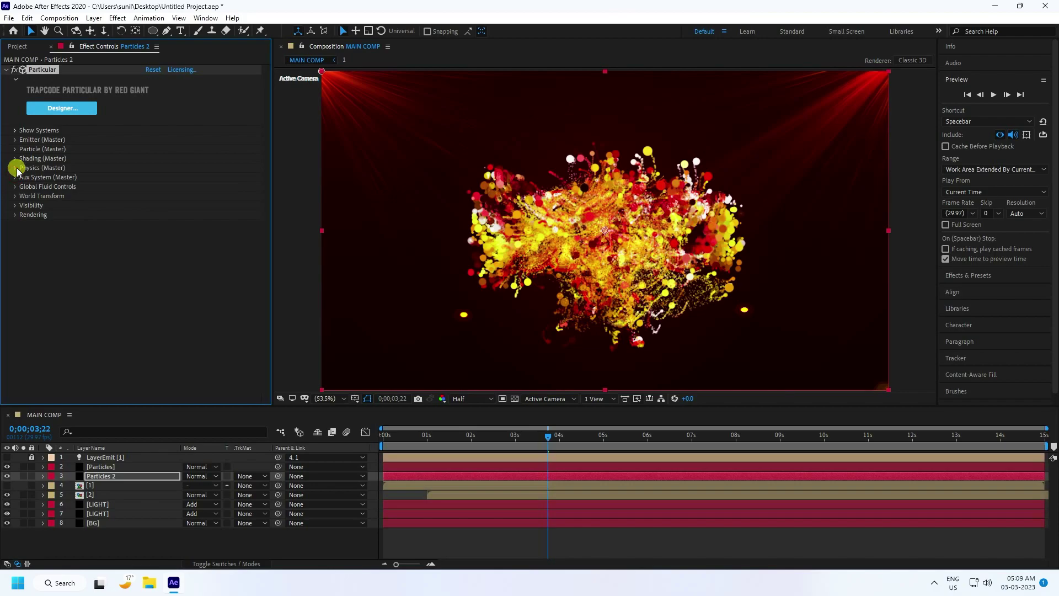
pyautogui.click(16, 168)
pyautogui.click(164, 177)
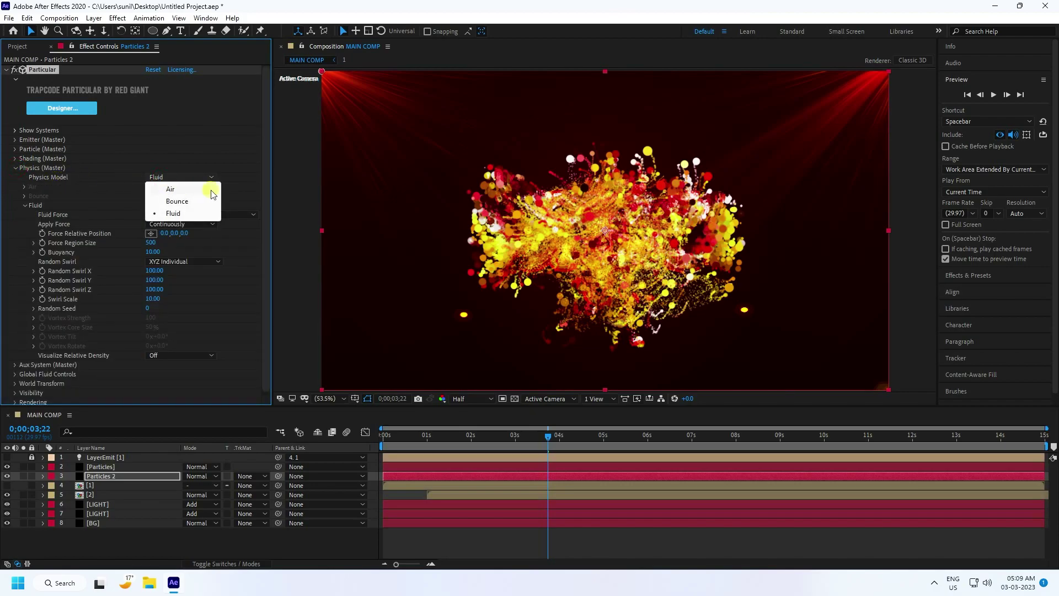
pyautogui.click(171, 190)
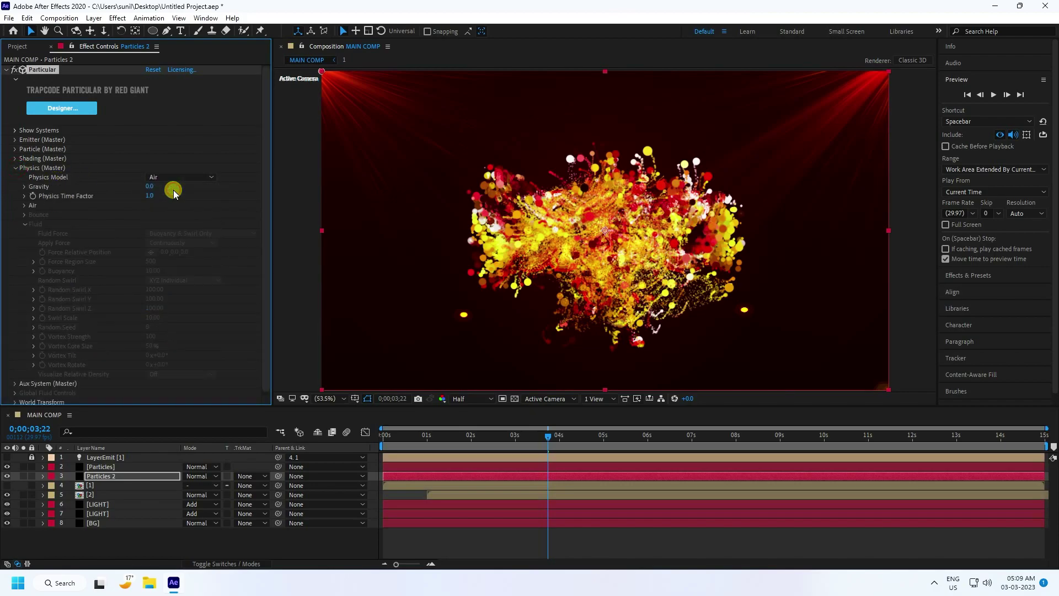
pyautogui.click(24, 206)
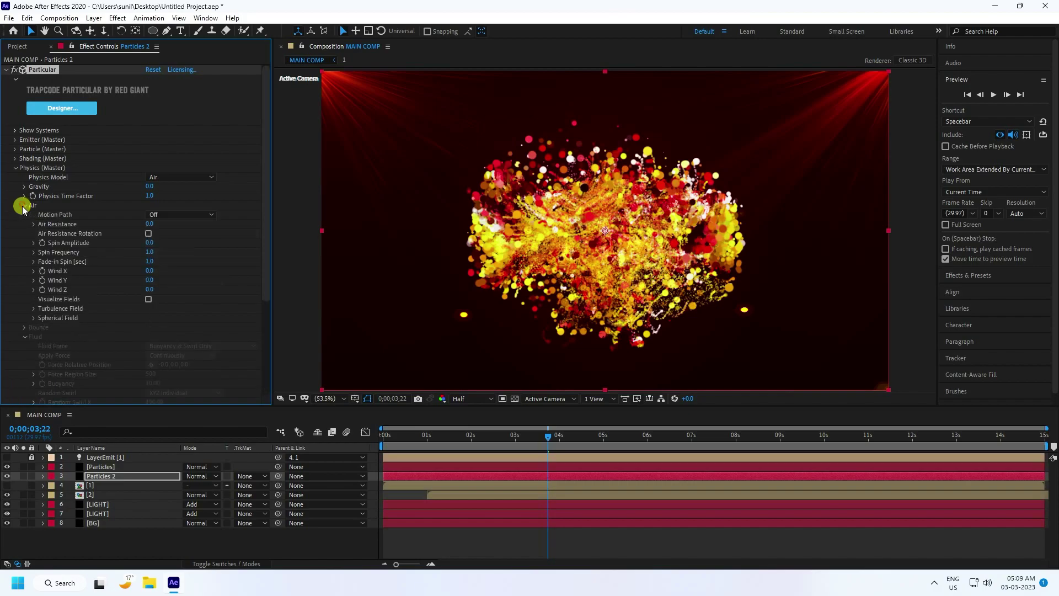
# In the Turbulence Field settings of Particles 2, set Affect Size to 5 and Affect Position to 150
pyautogui.click(34, 308)
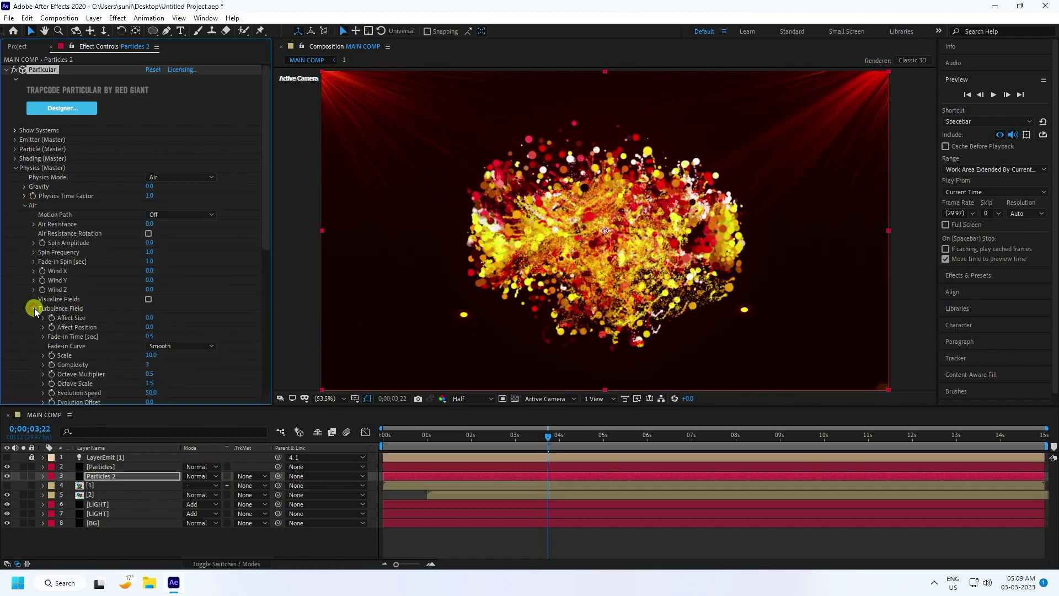
pyautogui.scroll(-1, 35, 308)
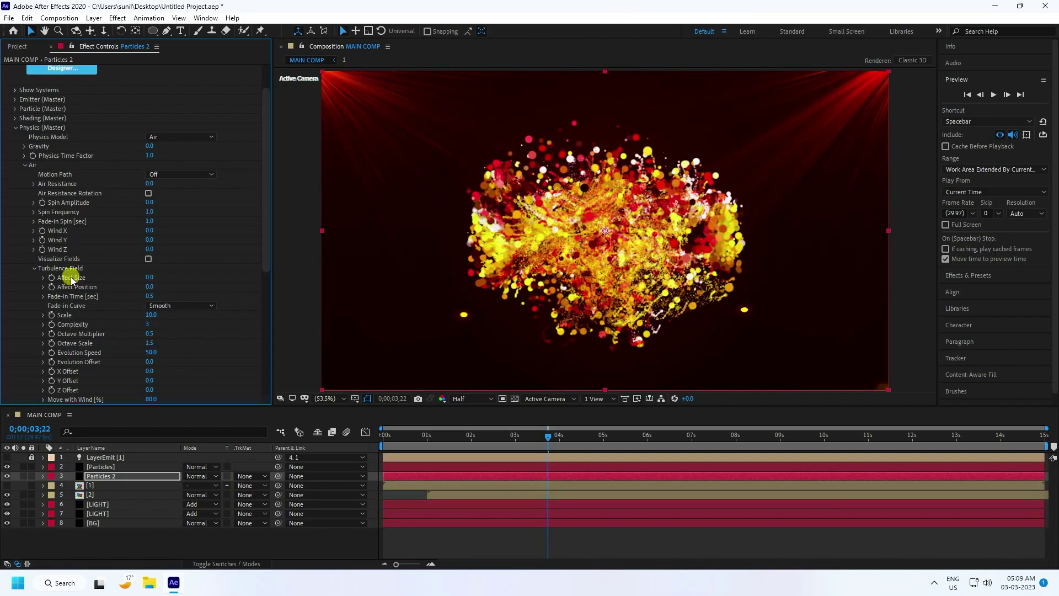
pyautogui.click(150, 278)
pyautogui.write('5')
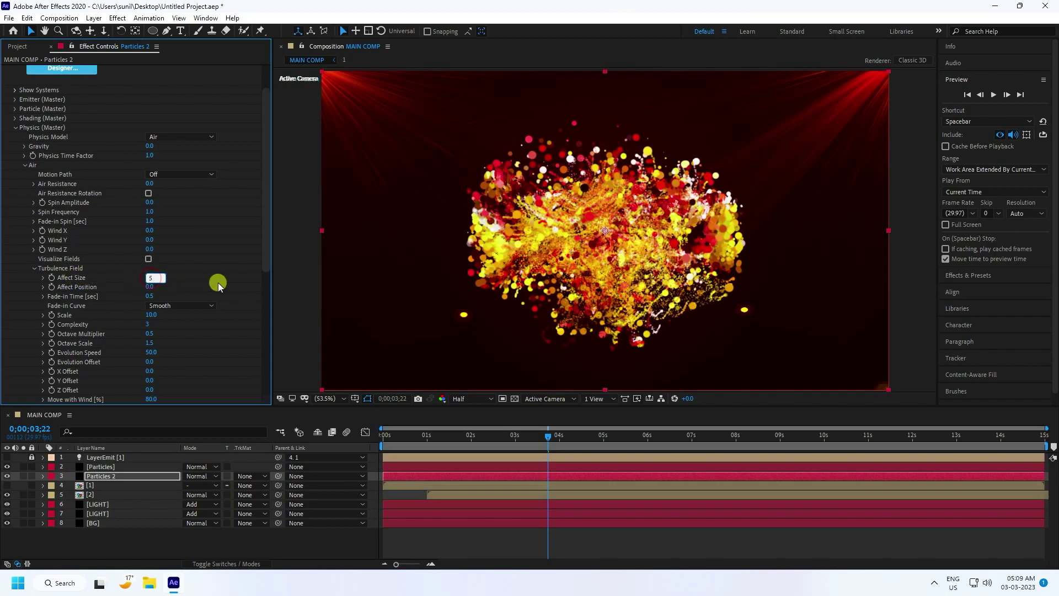
pyautogui.press('Return')
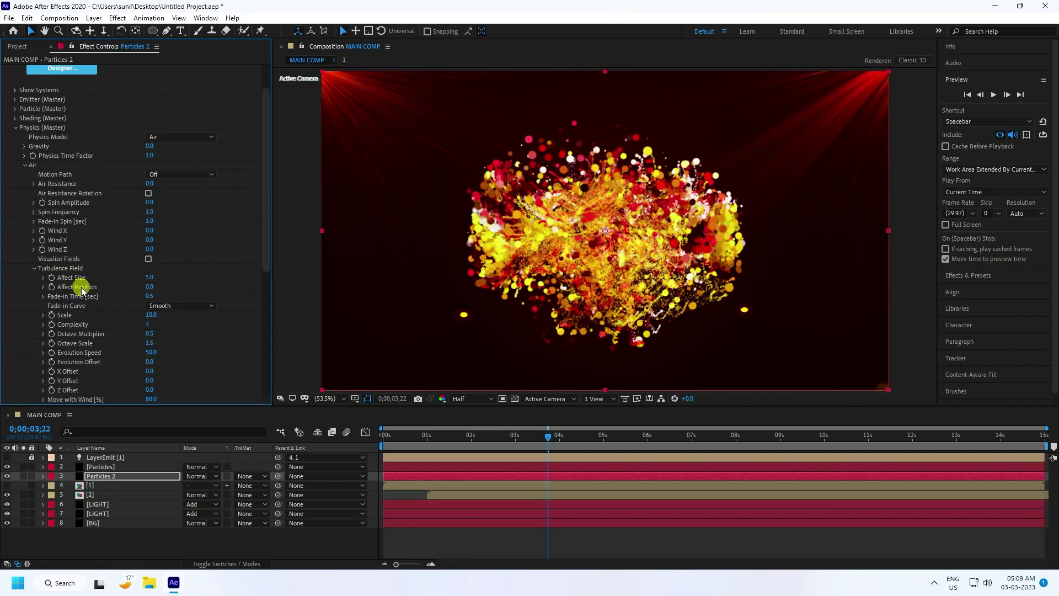
pyautogui.click(148, 288)
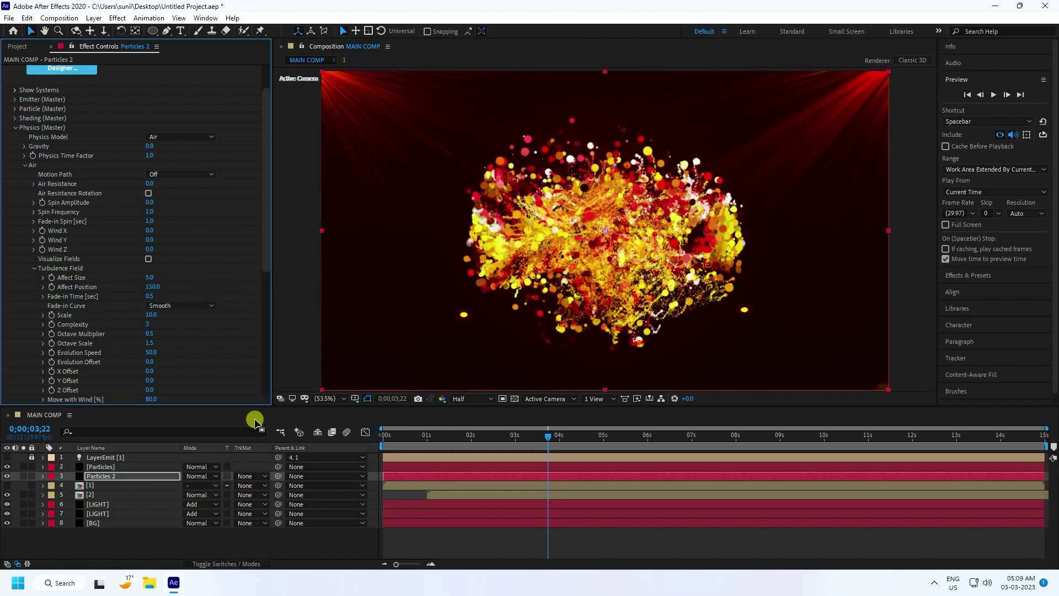
# Solo the Particles 2 layer and set its master particle Size to 3
pyautogui.click(22, 476)
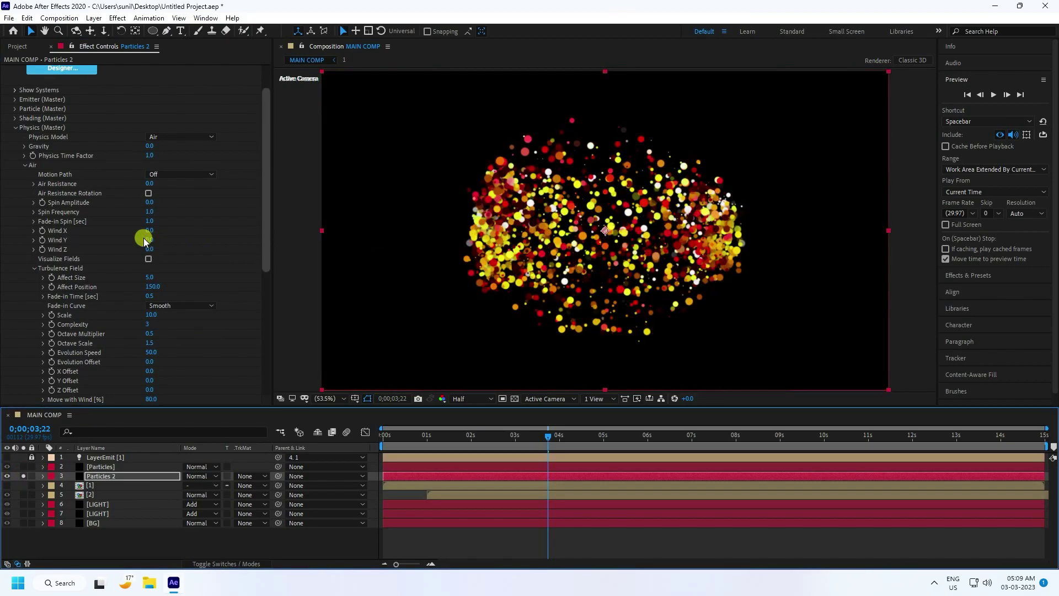
pyautogui.scroll(2, 37, 183)
pyautogui.click(14, 168)
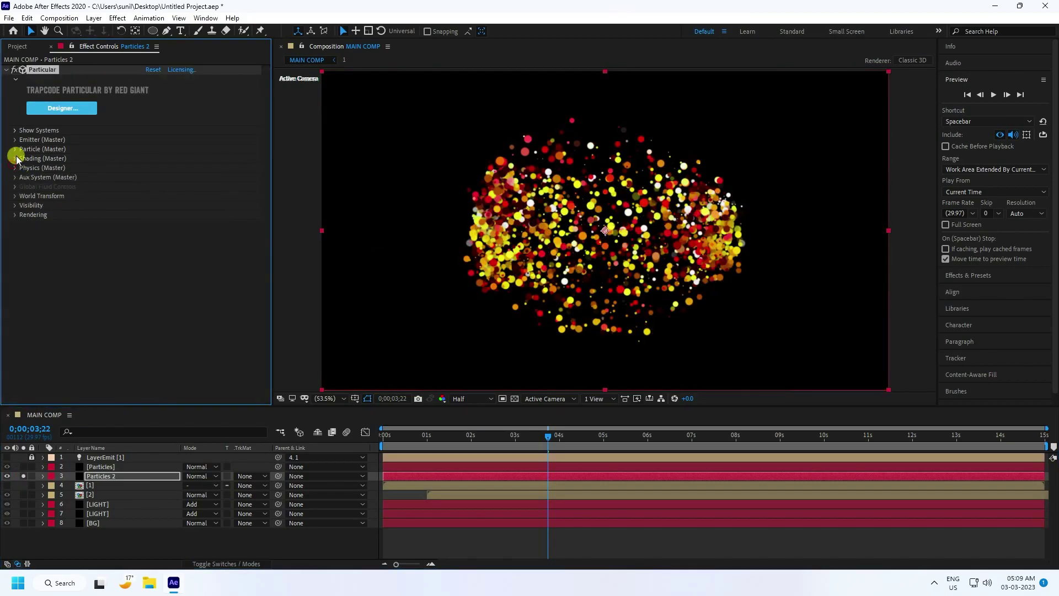
pyautogui.click(15, 149)
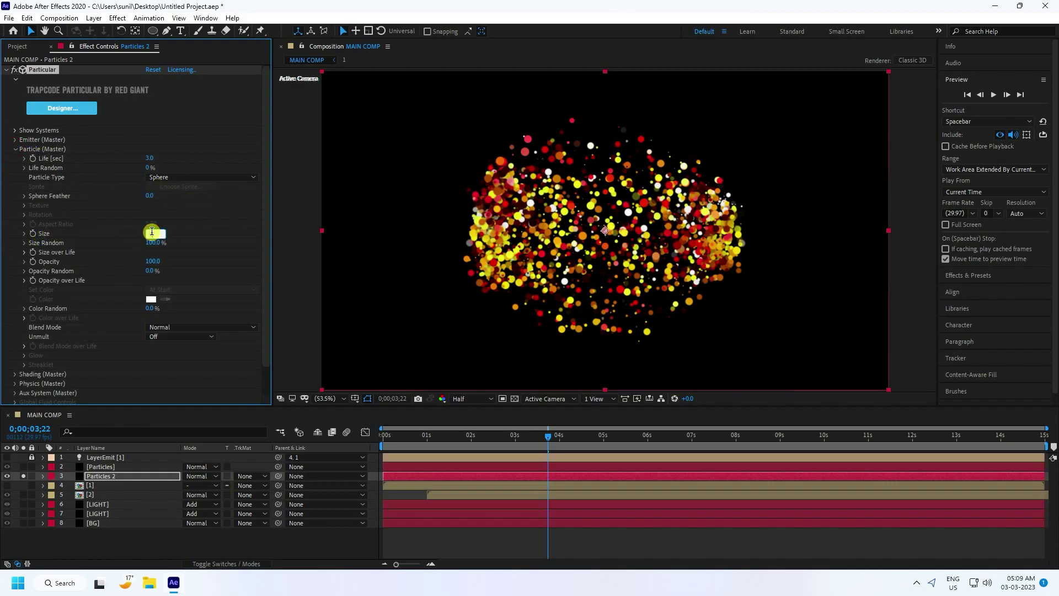
pyautogui.write('3')
pyautogui.press('Return')
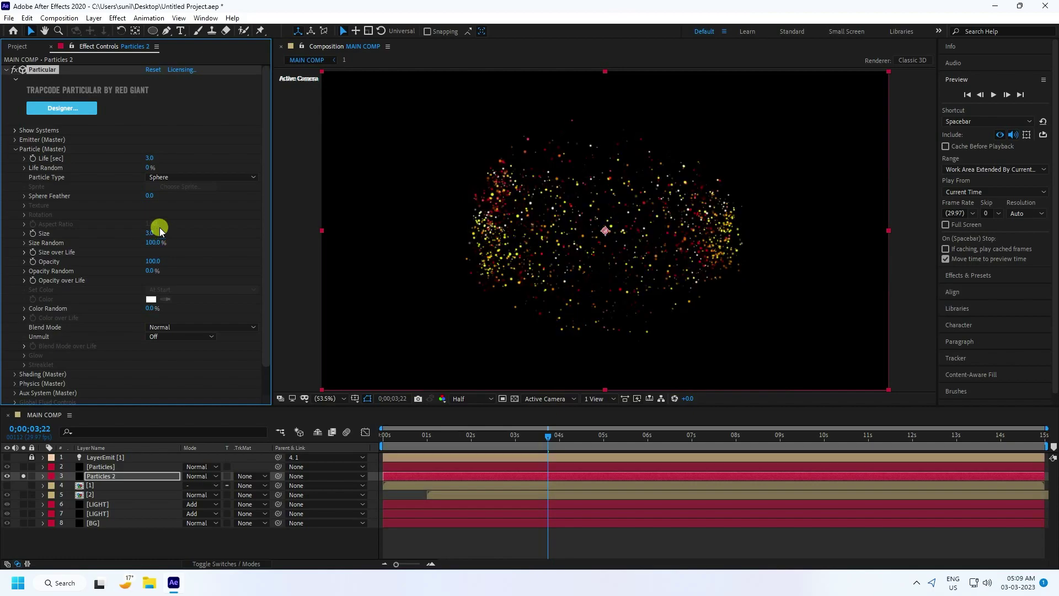
# In the Emitter settings of Particles 2, set Velocity to 200 and Velocity Random to 100%
pyautogui.click(15, 139)
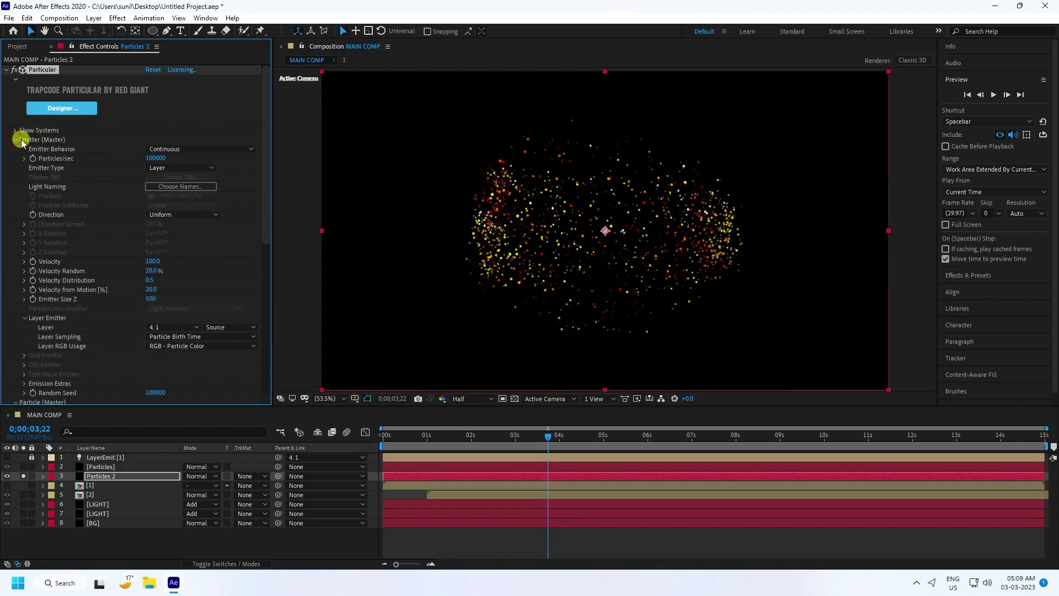
pyautogui.click(154, 262)
pyautogui.write('200')
pyautogui.press('Return')
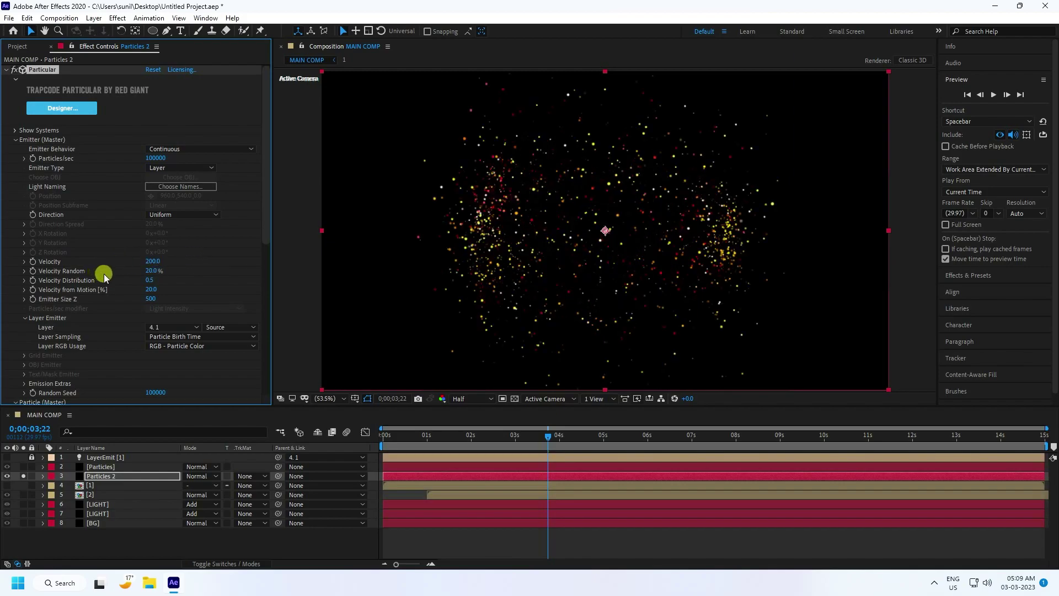
pyautogui.click(151, 271)
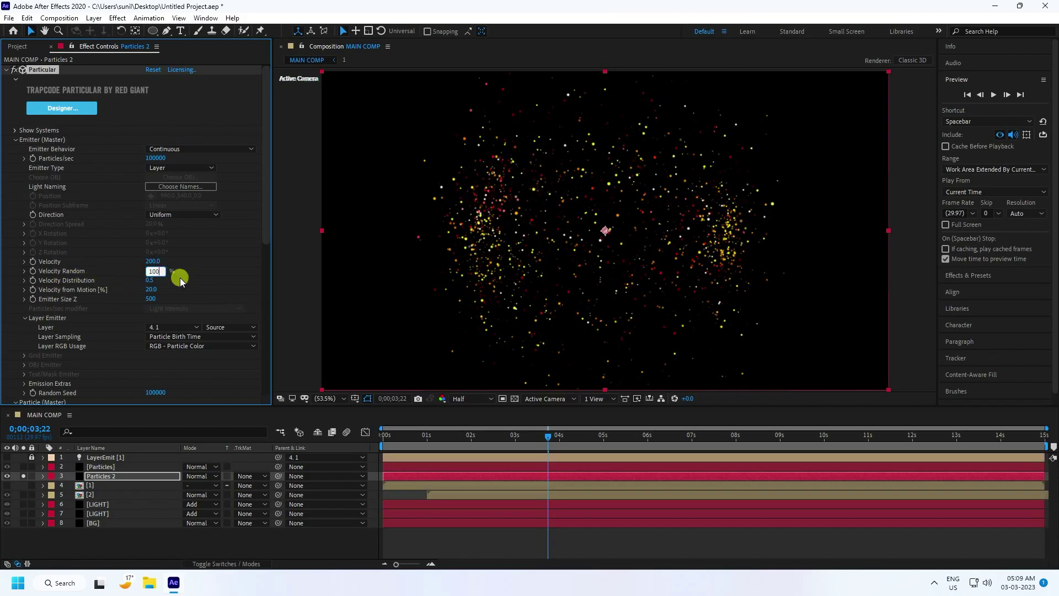
pyautogui.write('100')
pyautogui.press('Return')
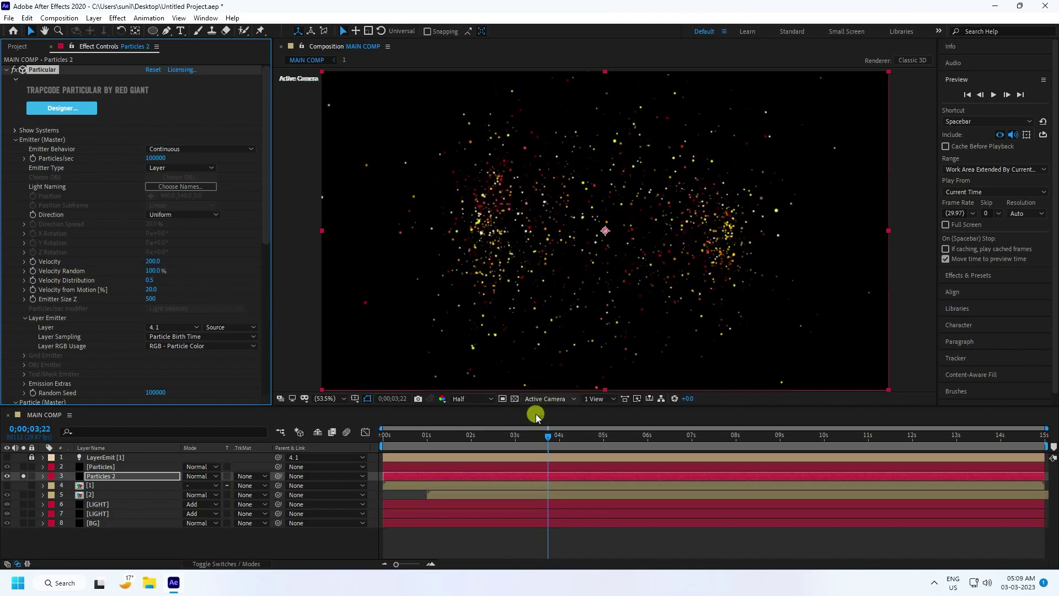
# Preview the soloed Particles 2 layer from the first frame
pyautogui.moveTo(553, 439); pyautogui.dragTo(410, 436)
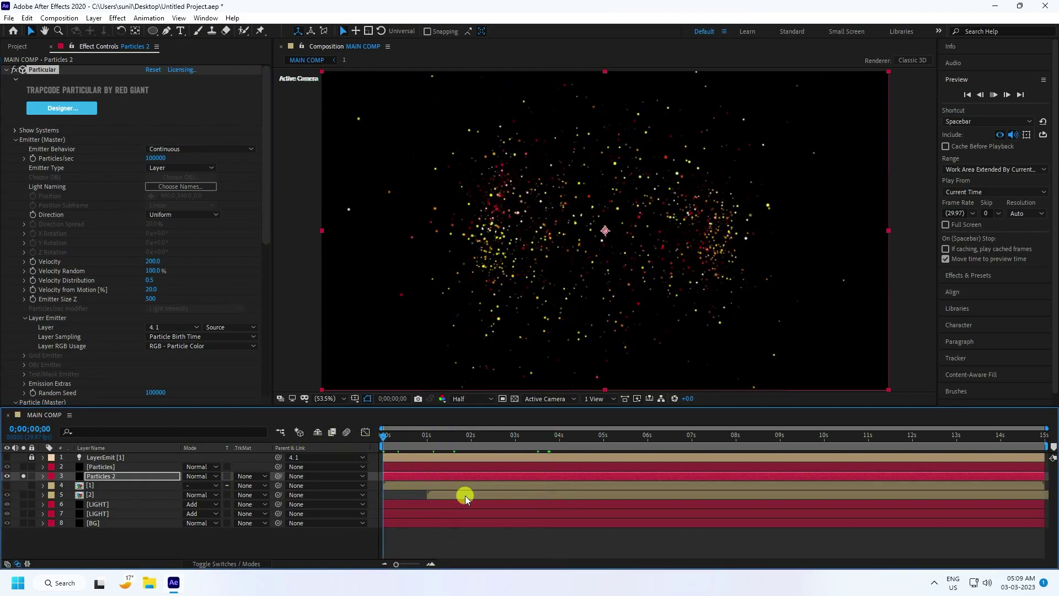
pyautogui.press('space')
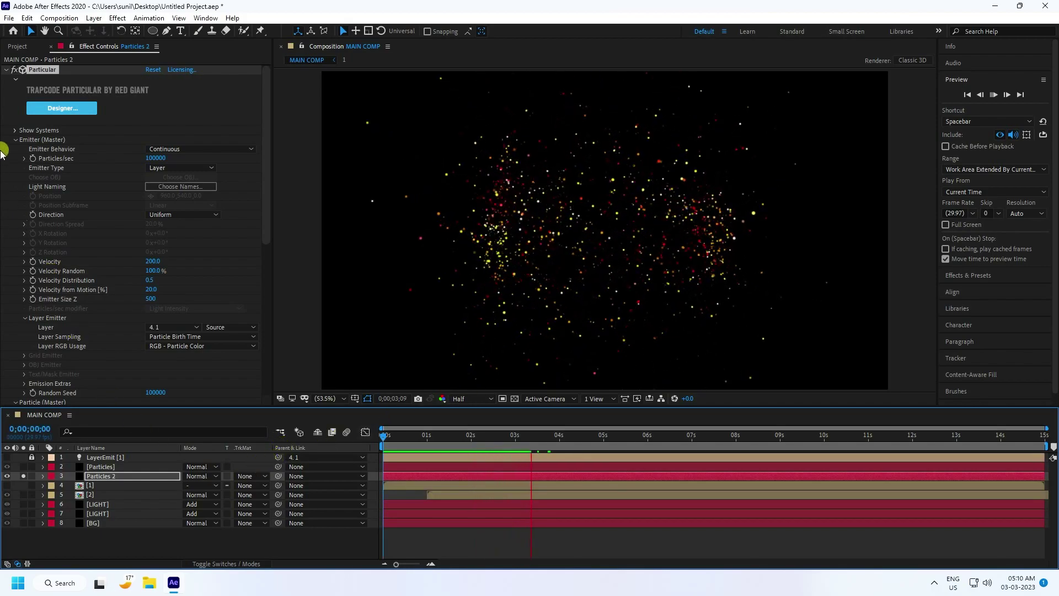
pyautogui.press('space')
# Apply the Sharpen effect to Particles 2 and set its Sharpen Amount to 50
pyautogui.click(5, 70)
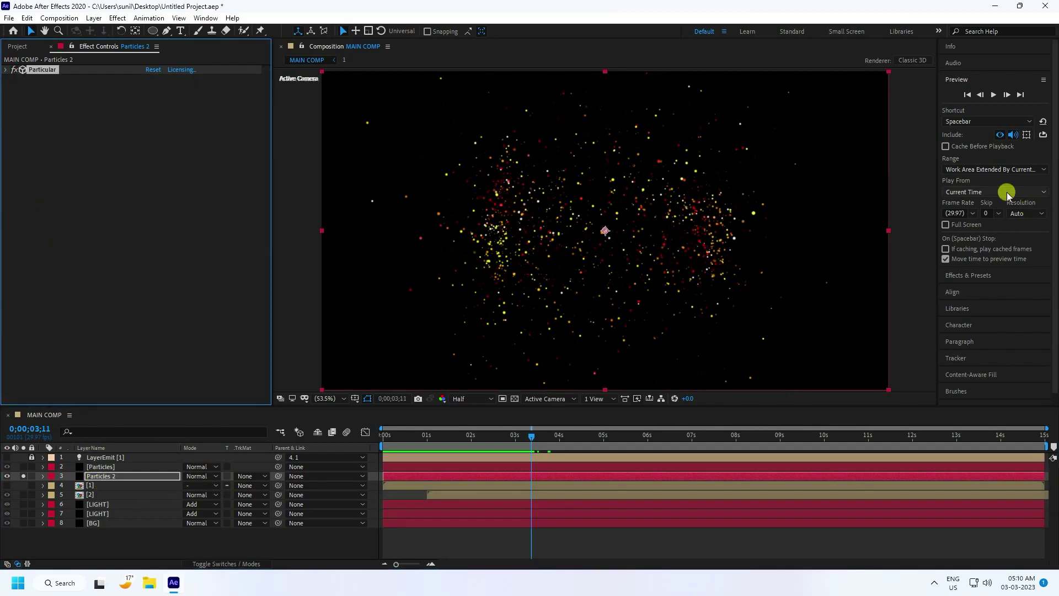
pyautogui.click(958, 275)
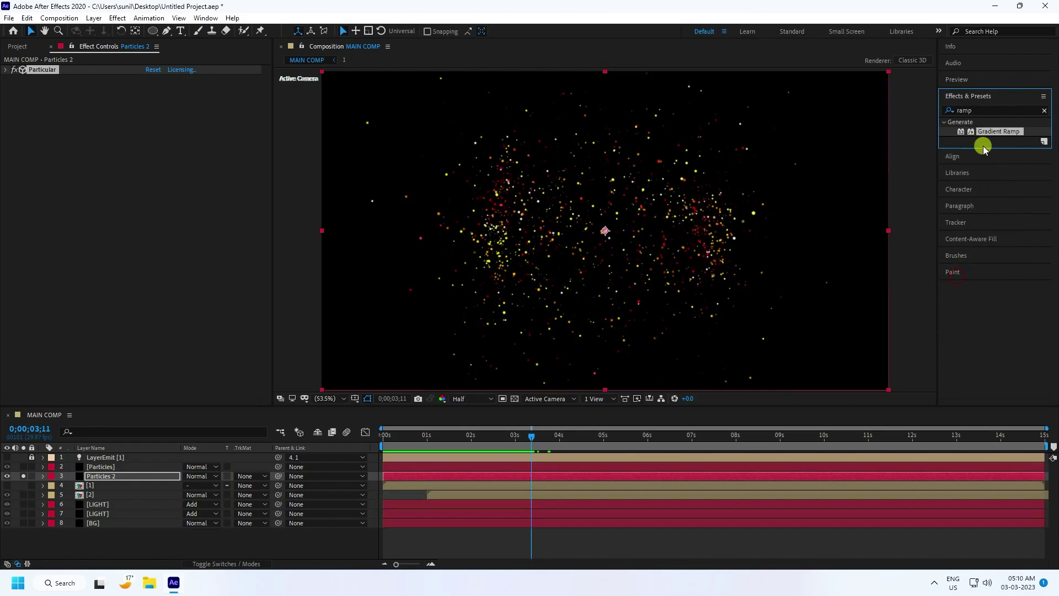
pyautogui.click(1044, 112)
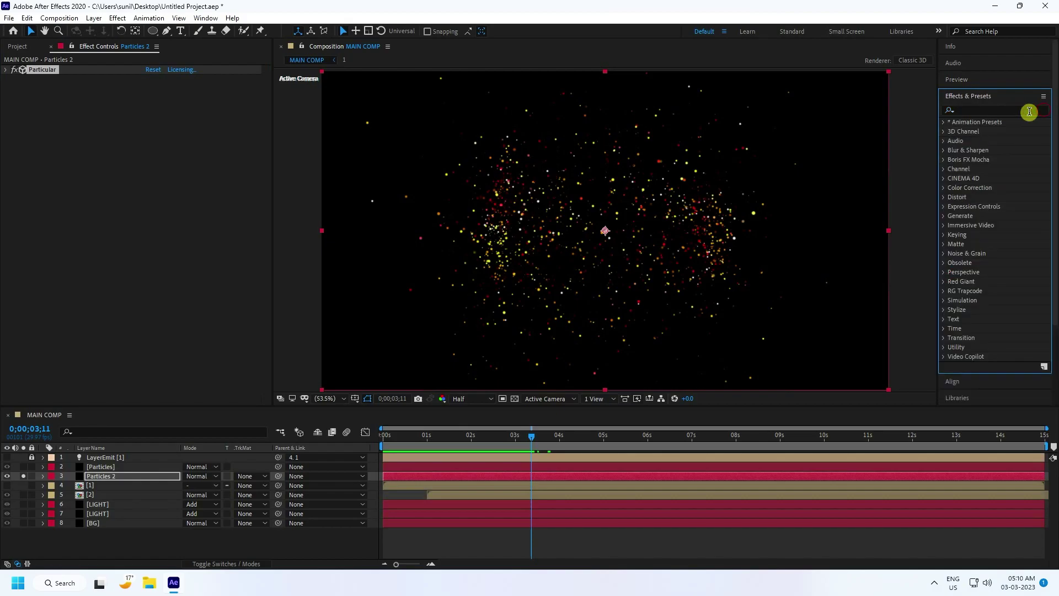
pyautogui.write('shar')
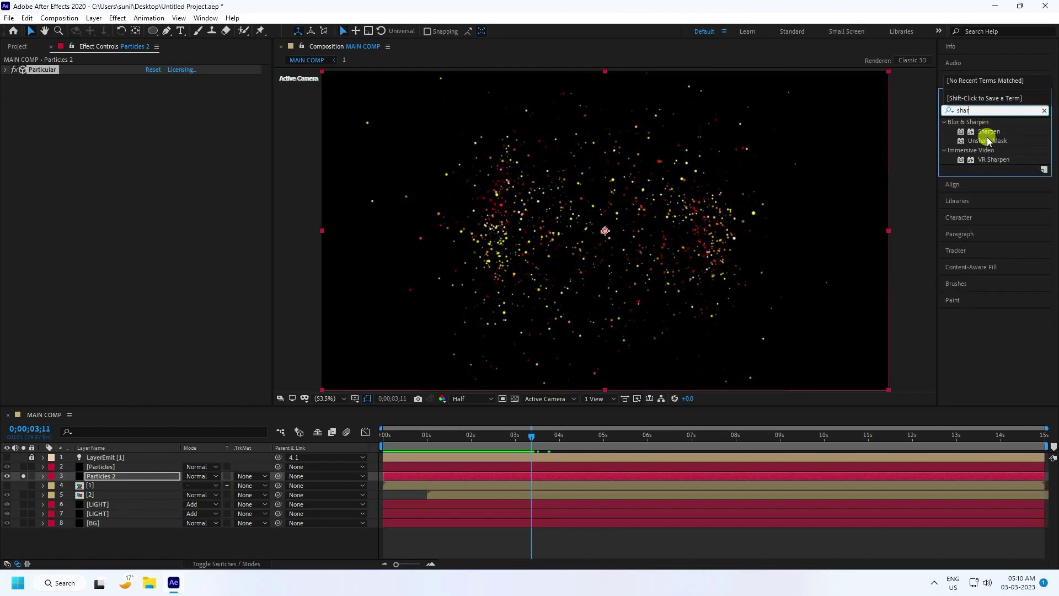
pyautogui.moveTo(997, 135); pyautogui.dragTo(114, 475)
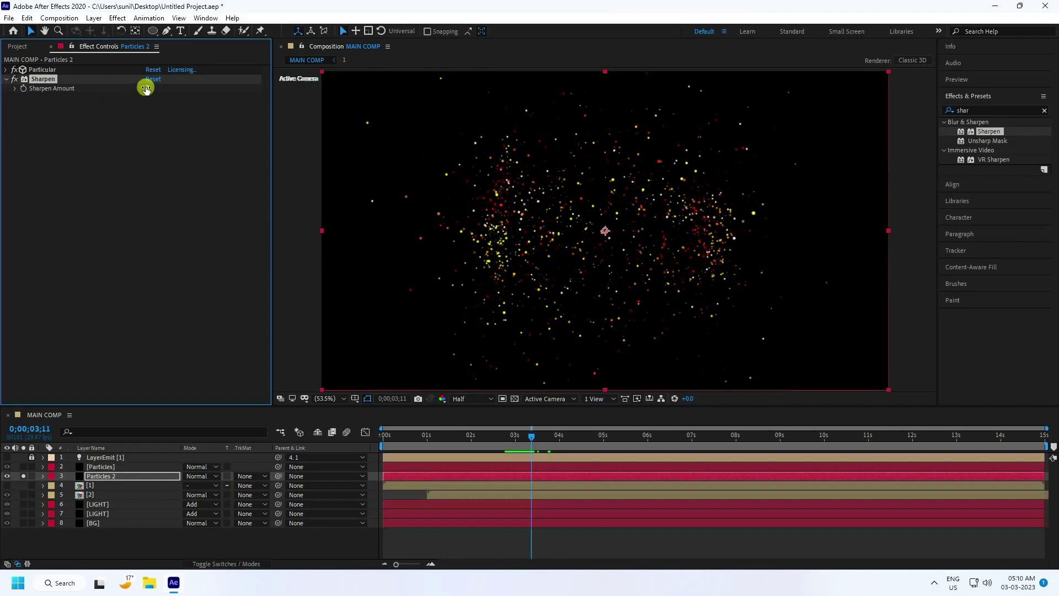
pyautogui.write('50')
pyautogui.press('Return')
# Apply the Stylize Glow effect to Particles 2 with Glow Threshold 90% and Glow Radius 60
pyautogui.click(1044, 111)
pyautogui.write('glow')
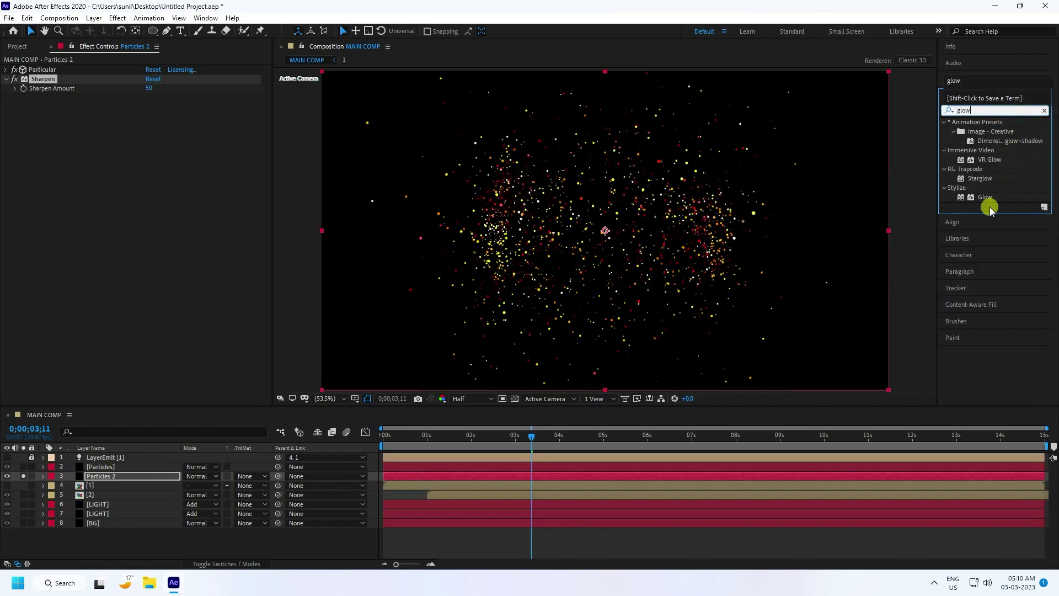
pyautogui.moveTo(986, 197); pyautogui.dragTo(593, 220)
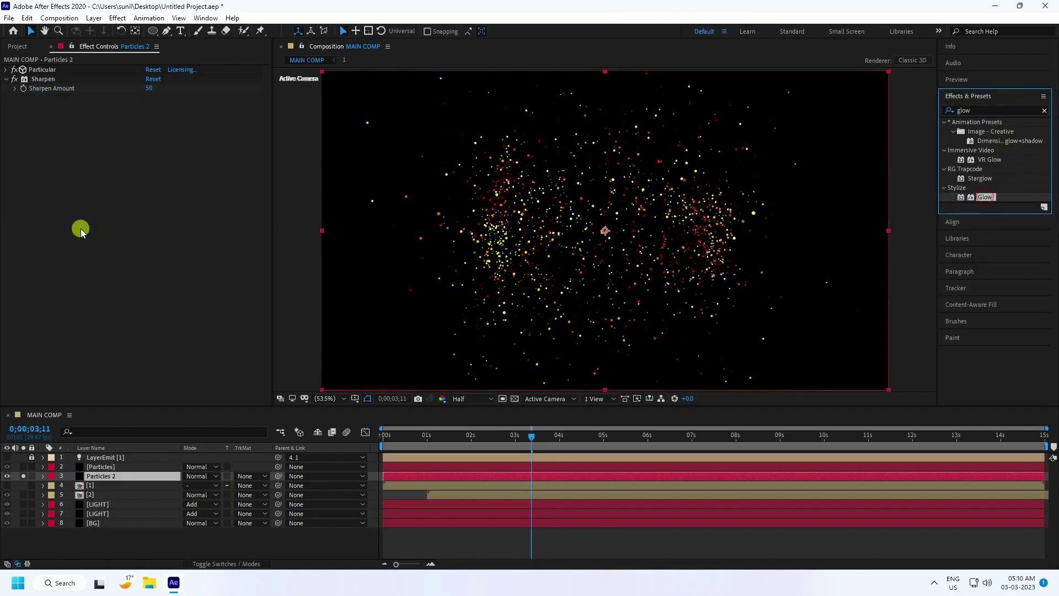
pyautogui.click(153, 117)
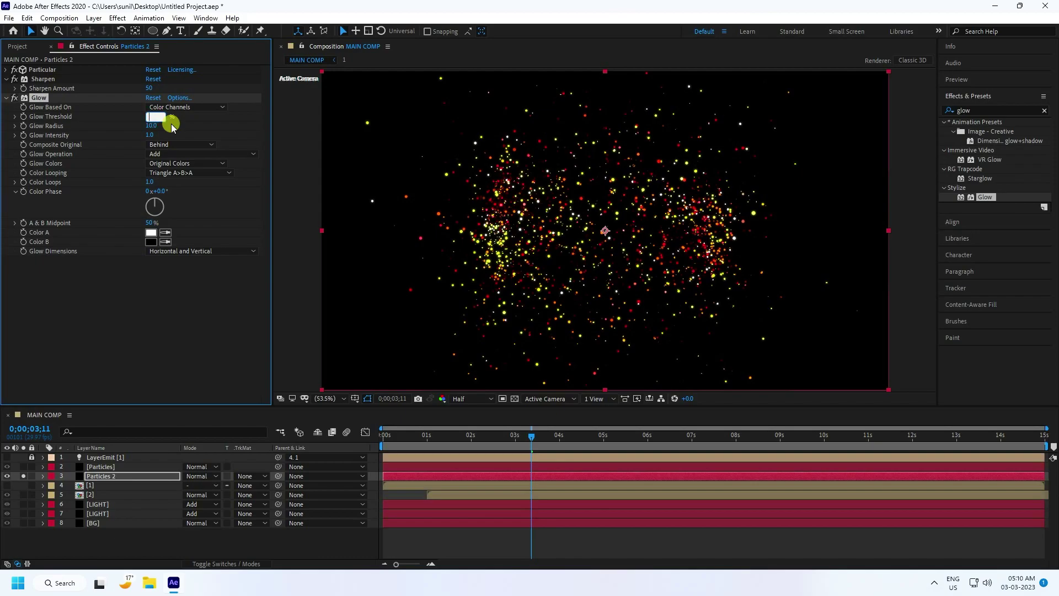
pyautogui.write('90')
pyautogui.click(154, 127)
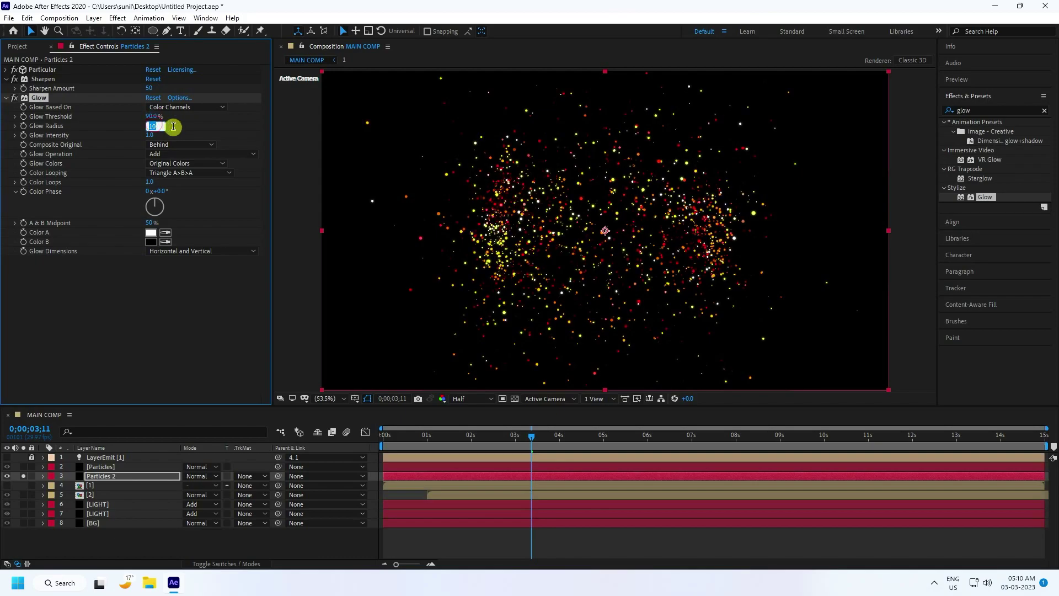
pyautogui.write('60')
pyautogui.click(151, 135)
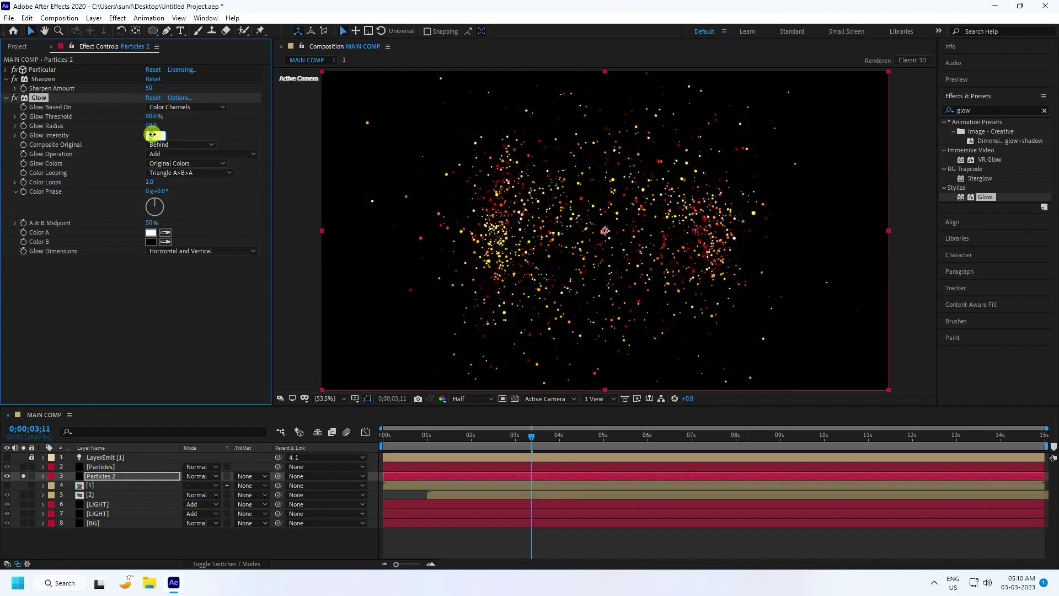
pyautogui.click(135, 328)
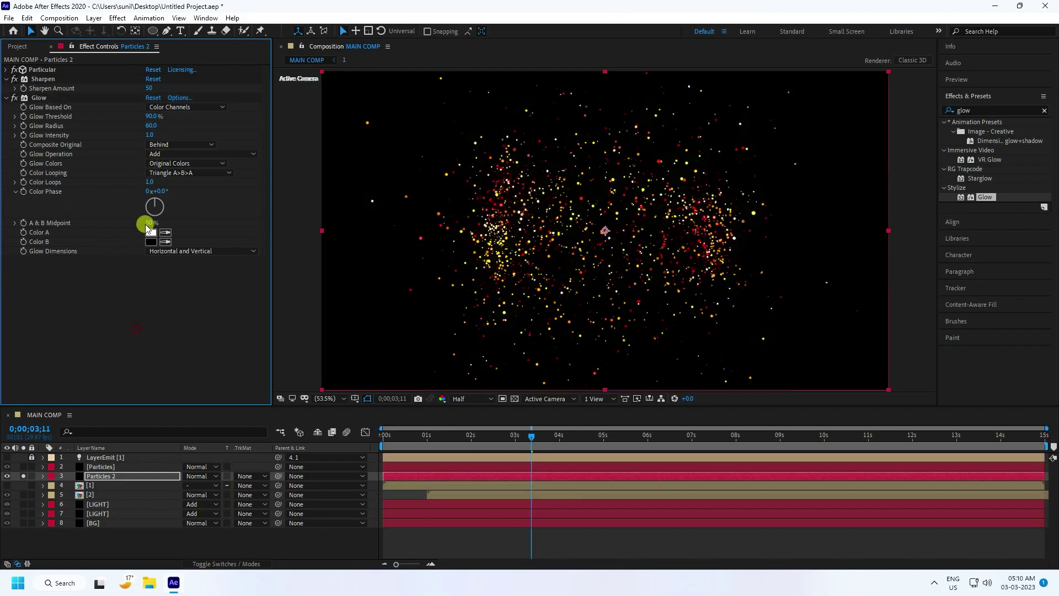
# Copy the Sharpen and Glow effects from Particles 2 and paste them onto the Particles layer
pyautogui.click(5, 98)
pyautogui.click(36, 99)
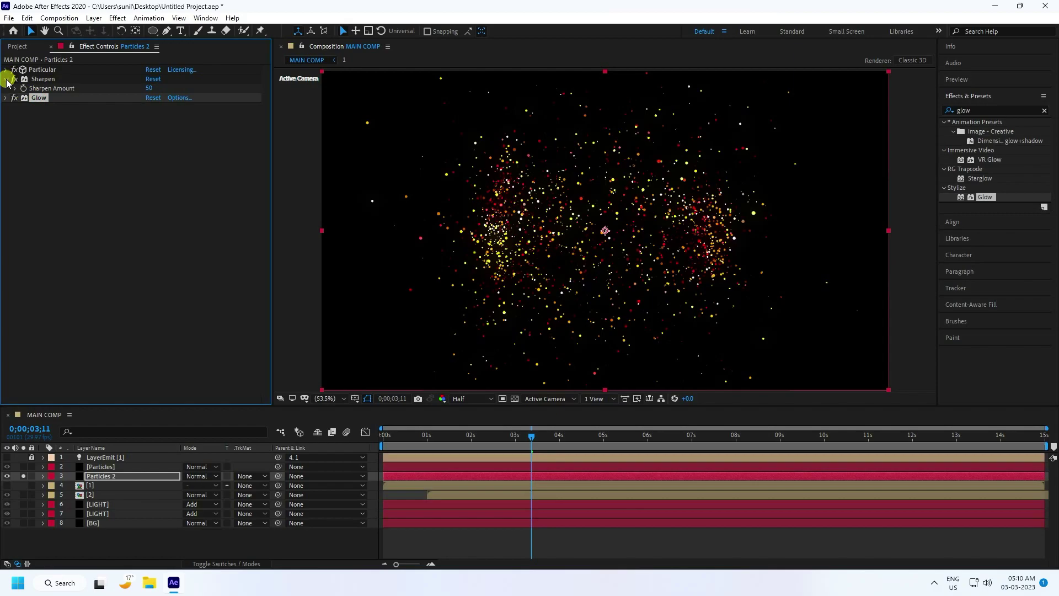
pyautogui.click(6, 80)
pyautogui.keyDown('shift'); pyautogui.click(42, 80); pyautogui.keyUp('shift')
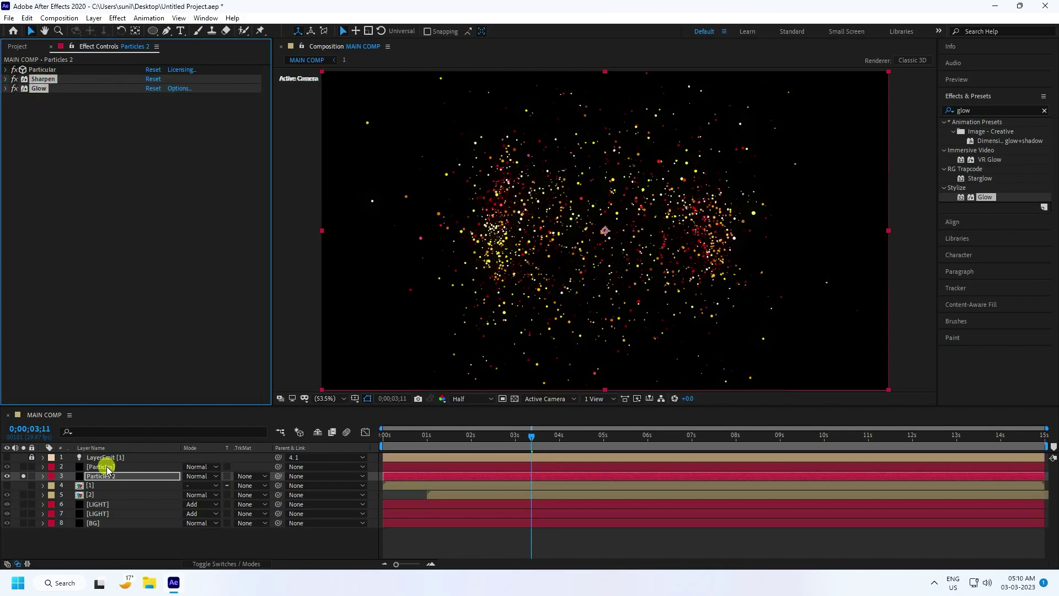
pyautogui.click(123, 468)
pyautogui.click(18, 177)
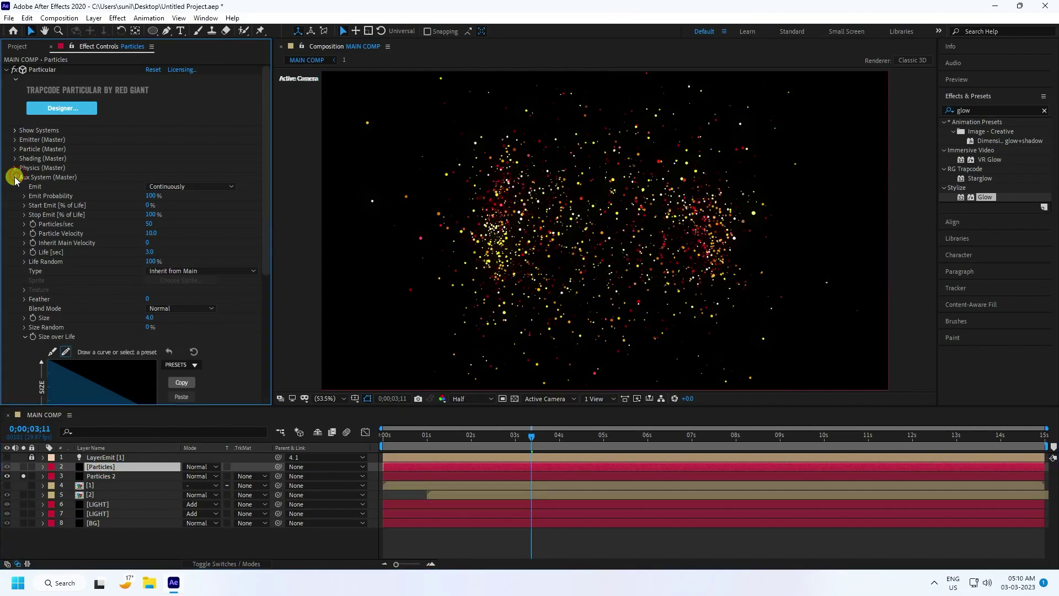
pyautogui.click(14, 178)
pyautogui.hotkey('ctrl', '`')
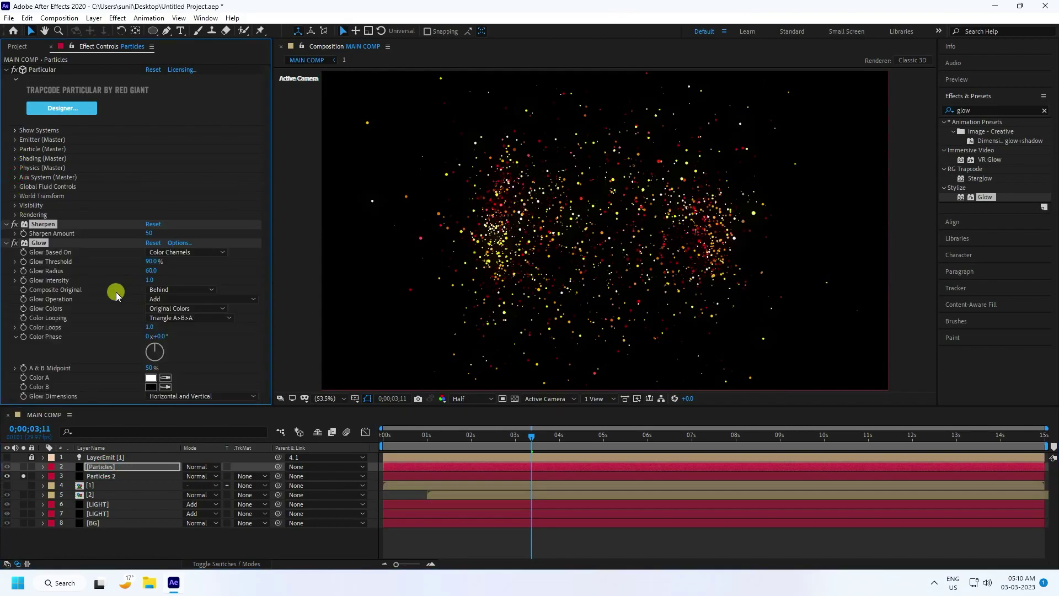
# Turn off solo for Particles 2 so all layers are shown, and save the project
pyautogui.click(23, 475)
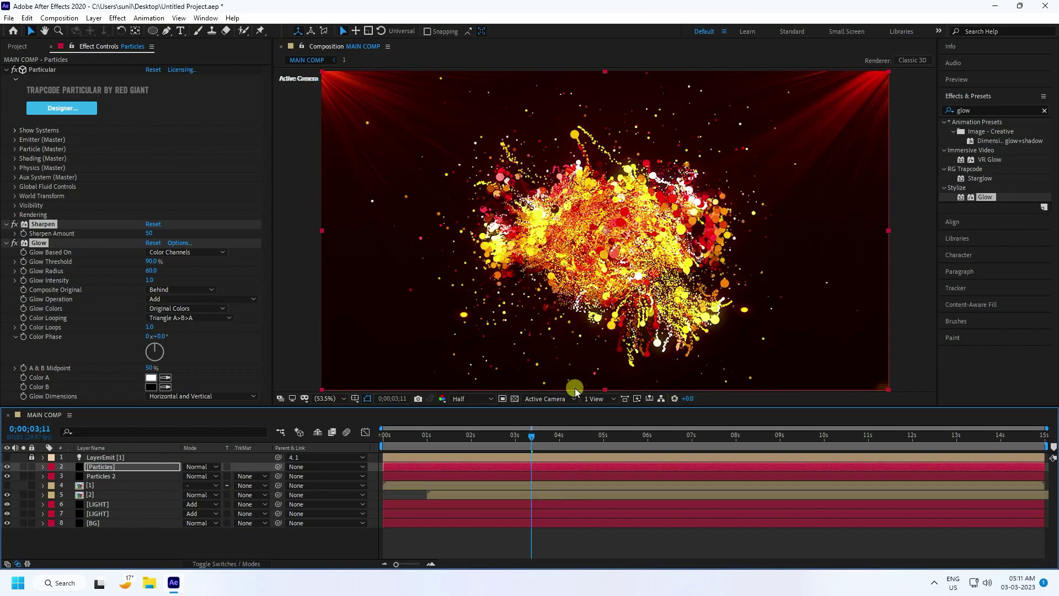
pyautogui.moveTo(531, 406); pyautogui.dragTo(529, 453)
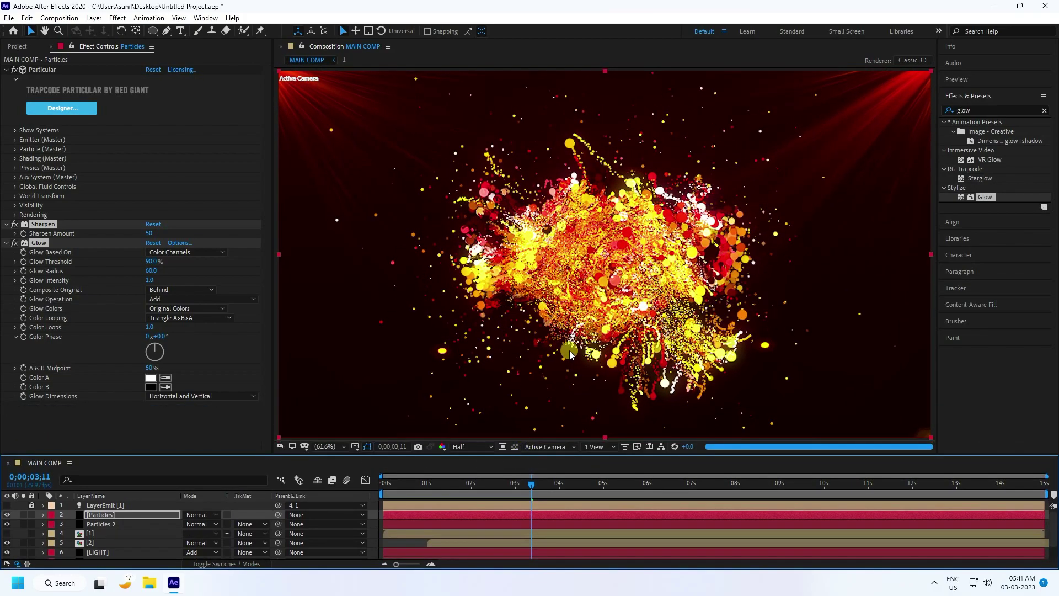
pyautogui.click(10, 18)
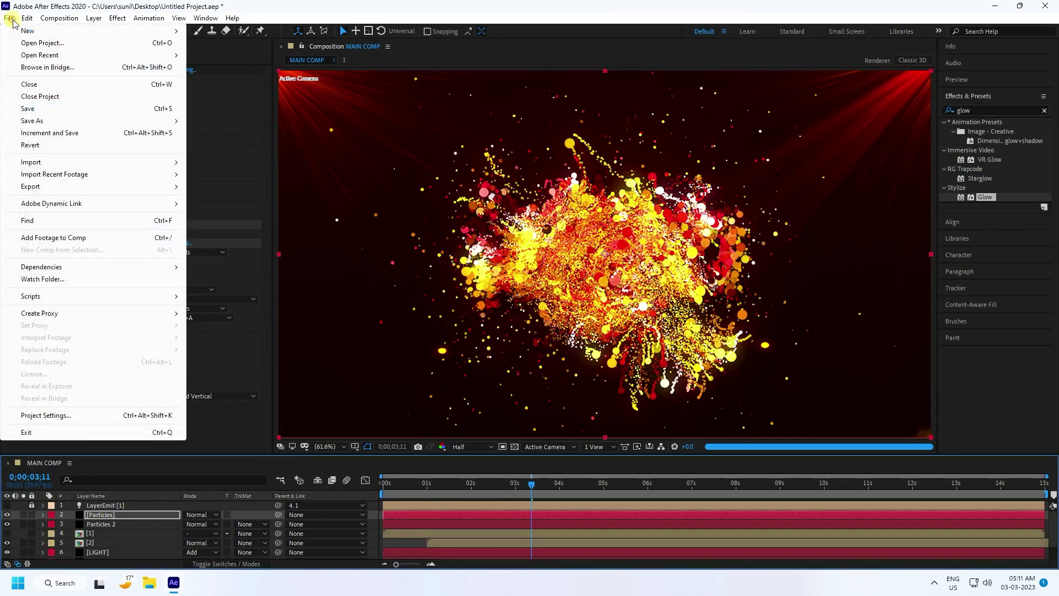
pyautogui.click(29, 108)
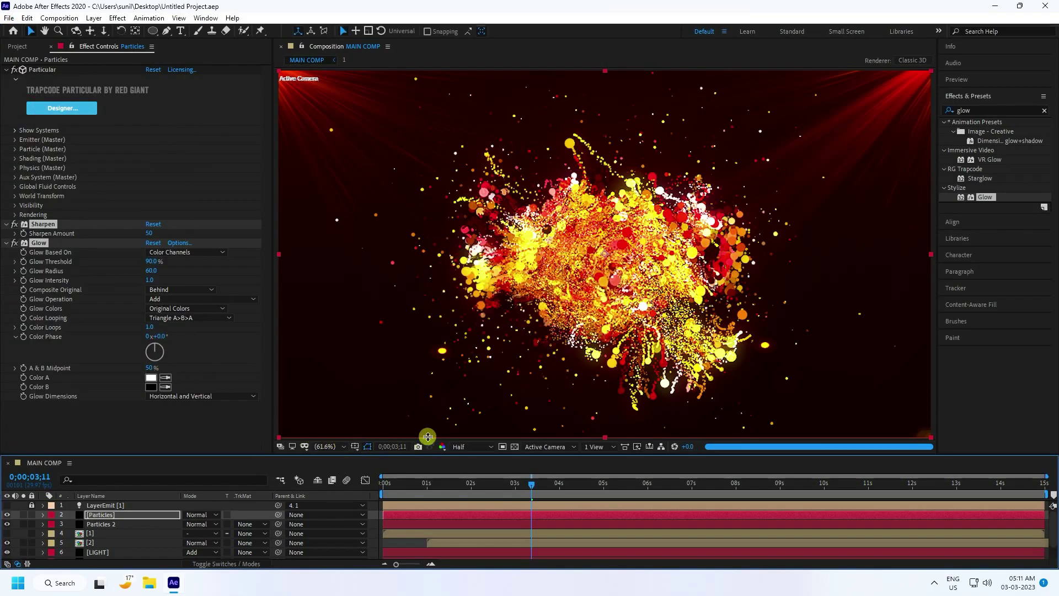
# Preview the full composition from the first frame at 50% magnification
pyautogui.click(337, 448)
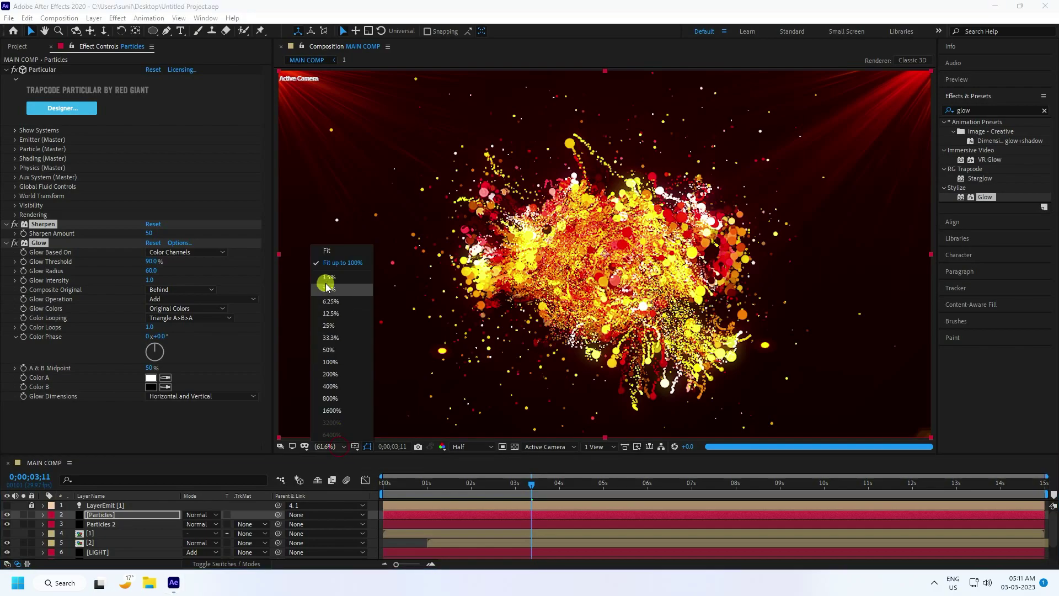
pyautogui.click(337, 265)
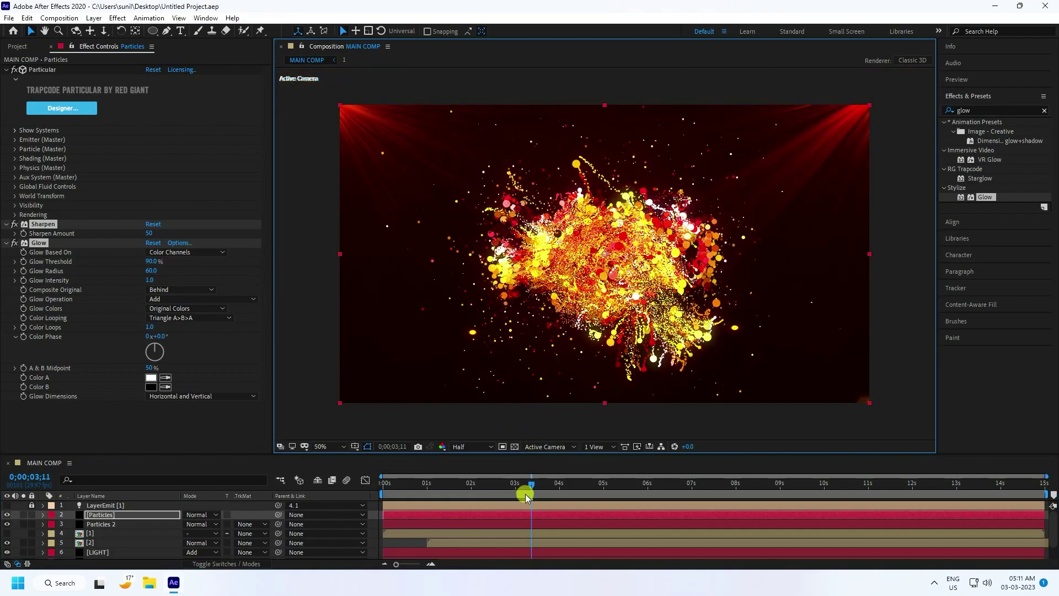
pyautogui.moveTo(531, 488); pyautogui.dragTo(322, 497)
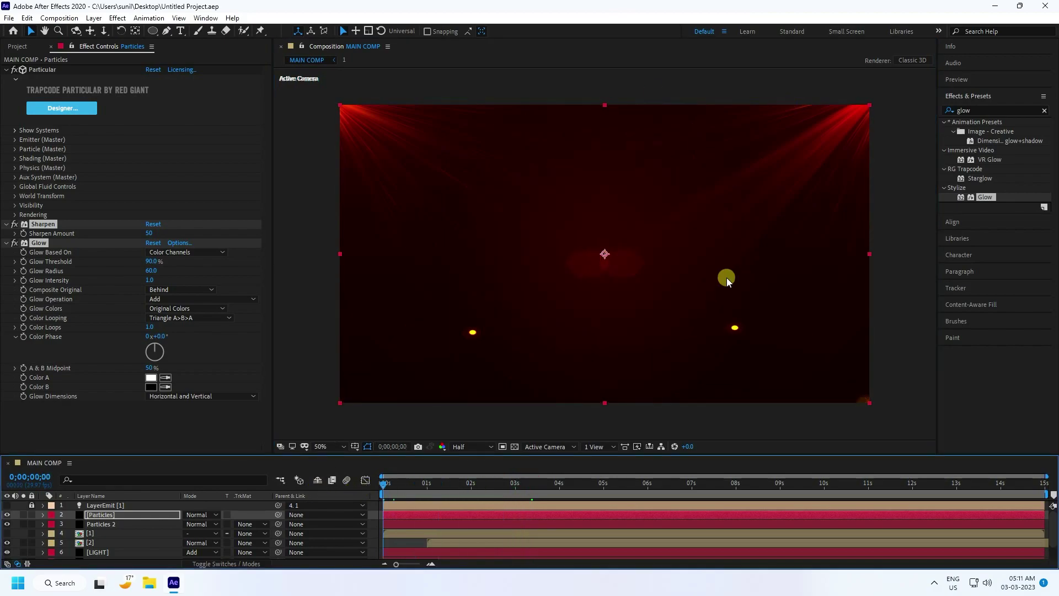
pyautogui.click(975, 81)
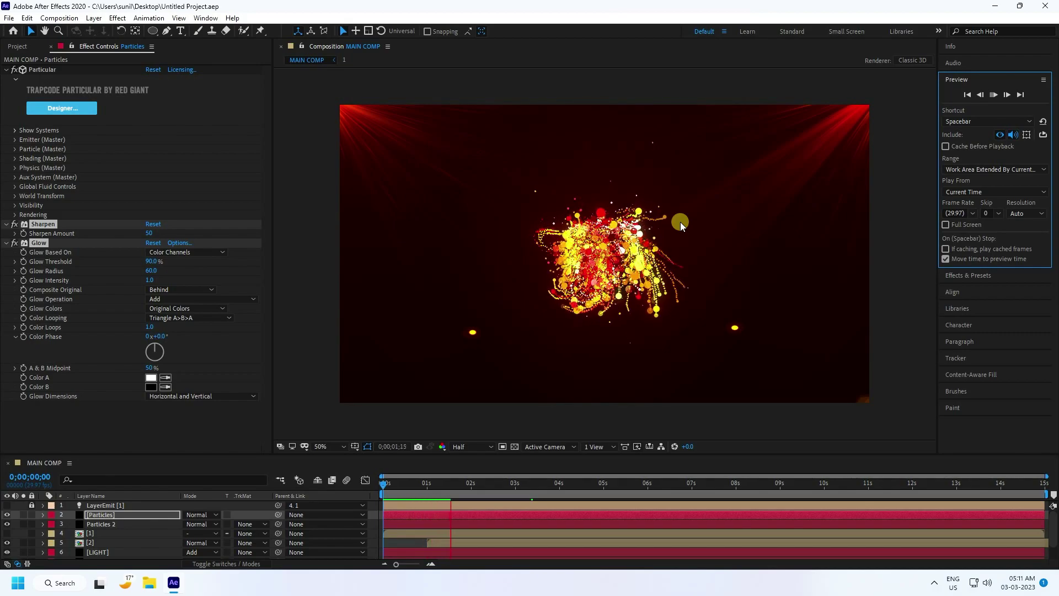
pyautogui.press('.')
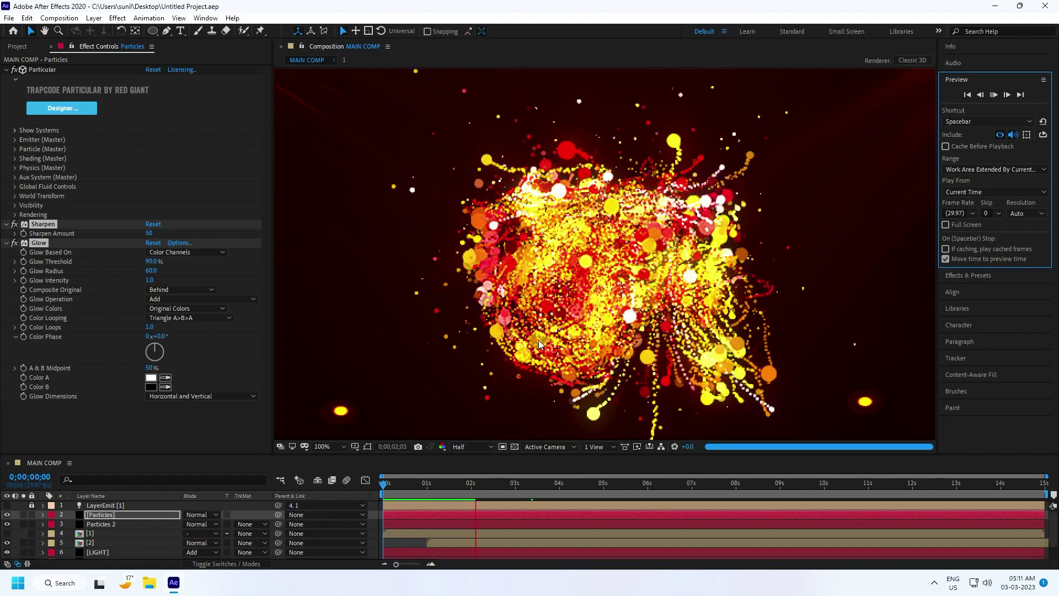
pyautogui.press(',')
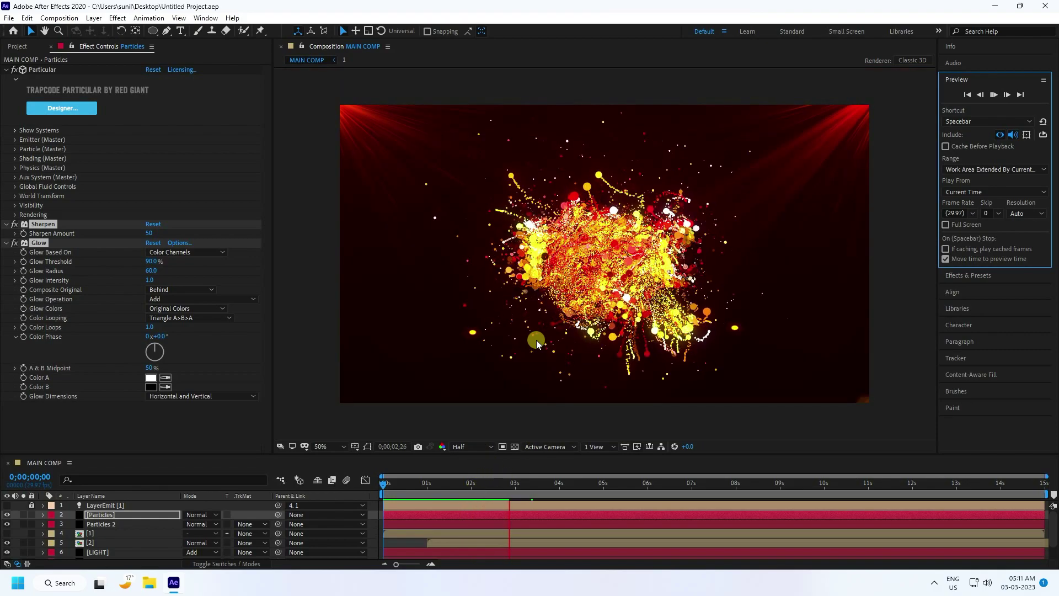